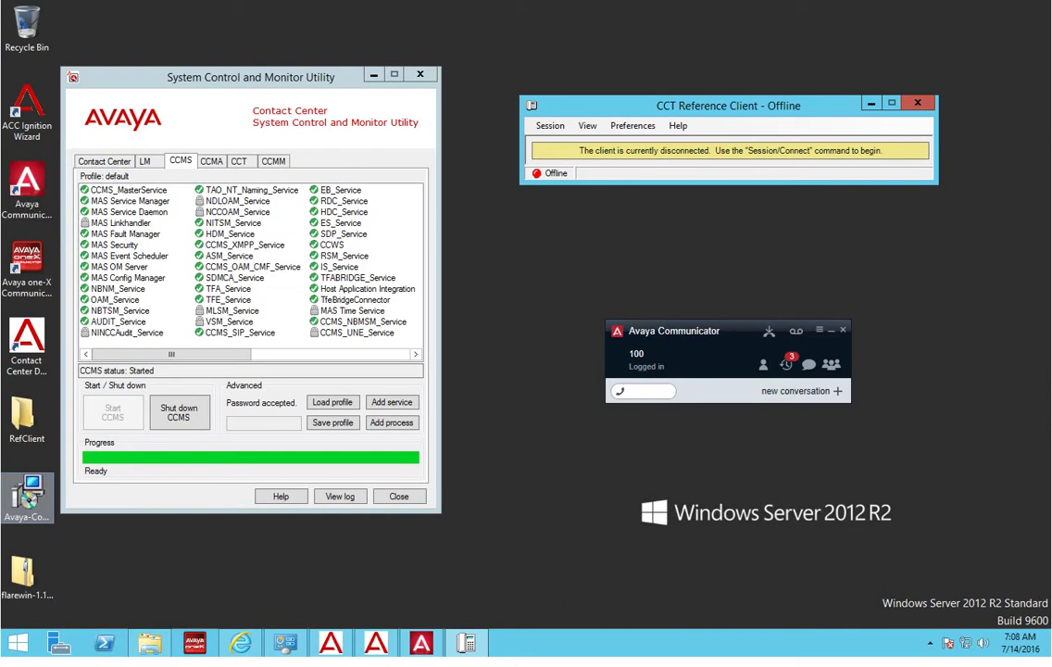
left_click(304, 61)
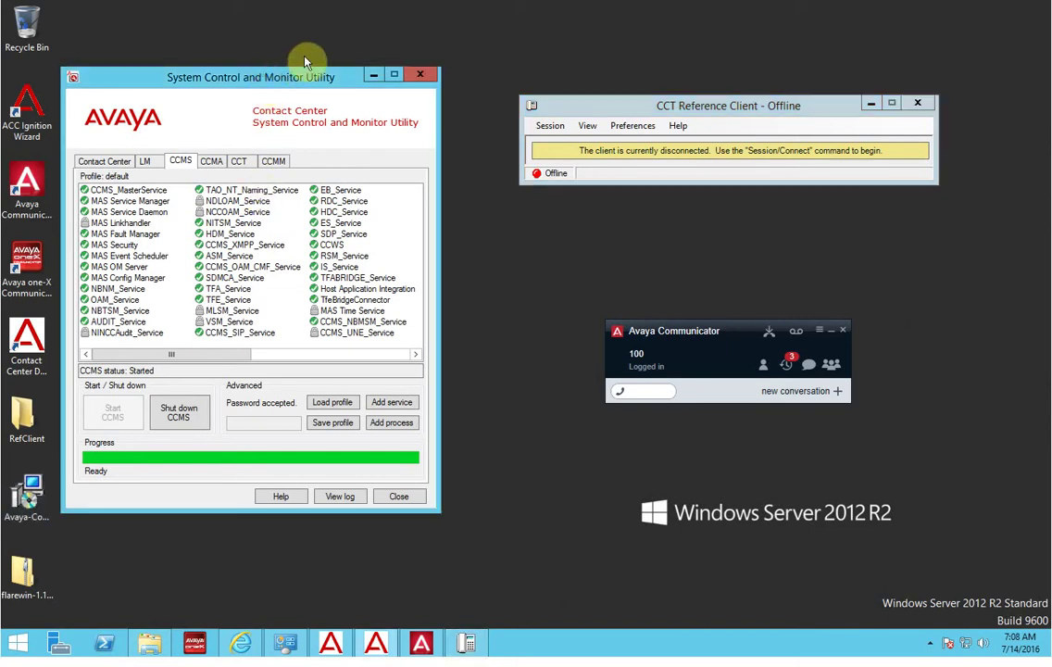
left_click_drag(297, 77, 344, 53)
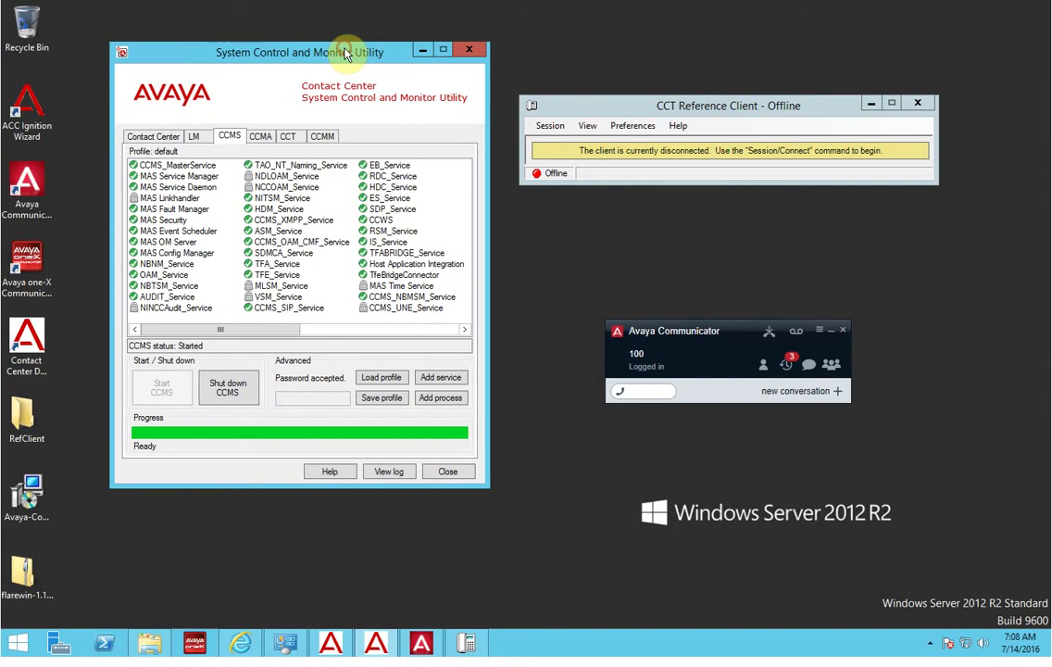
left_click(190, 137)
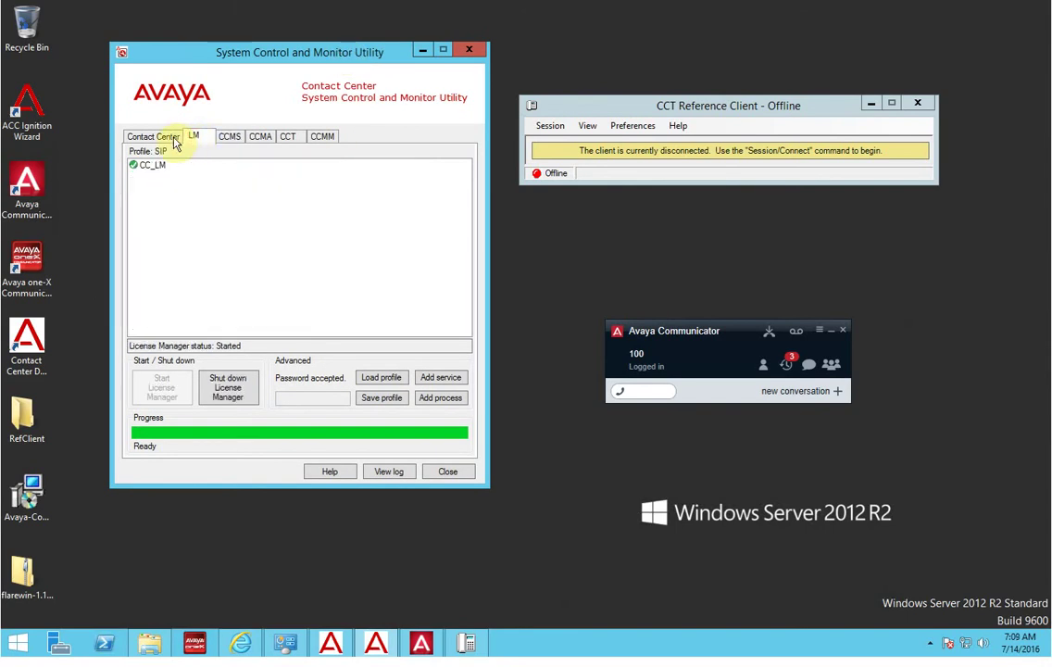
left_click(148, 136)
left_click(193, 136)
left_click(229, 137)
left_click(257, 137)
left_click(287, 136)
left_click(322, 136)
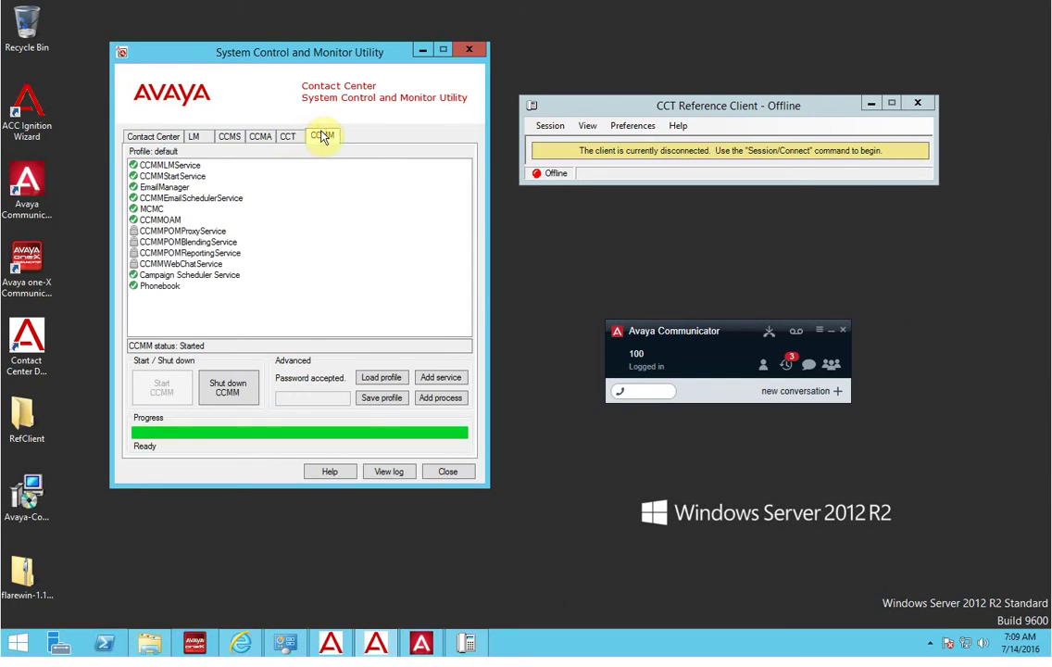
left_click(287, 136)
left_click(252, 136)
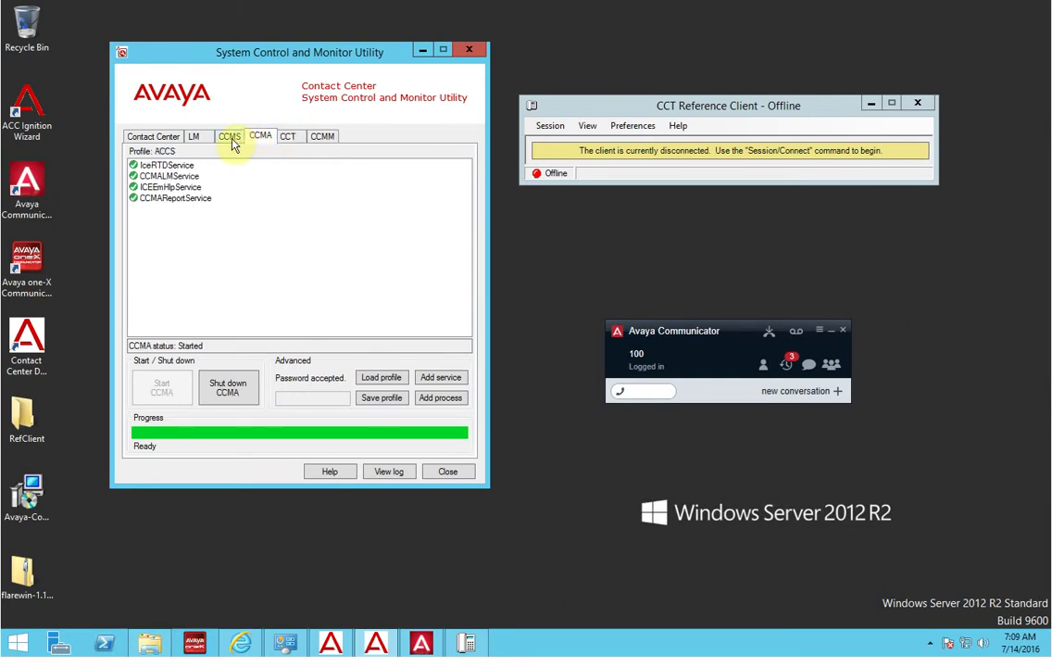
left_click(229, 139)
left_click(192, 138)
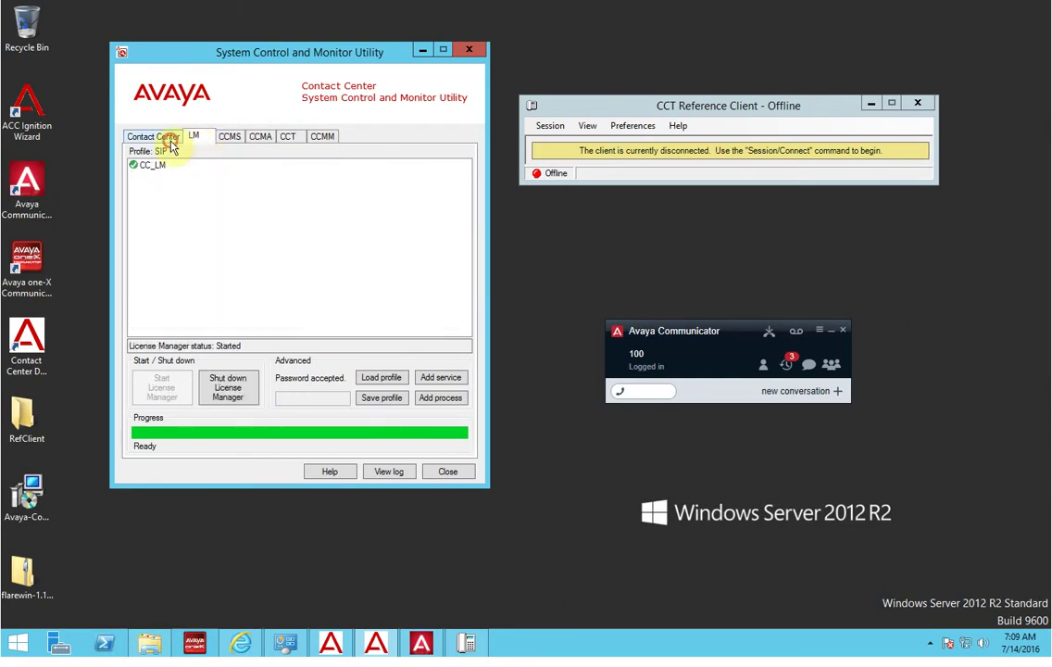
left_click(171, 143)
left_click(206, 138)
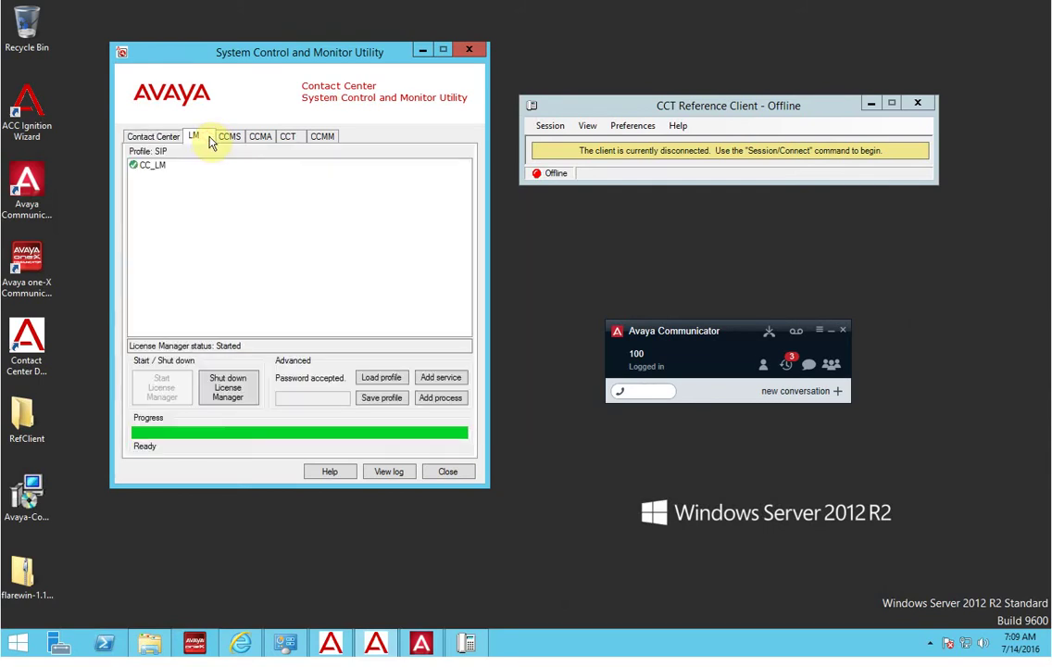
left_click(232, 138)
left_click(261, 137)
left_click(287, 136)
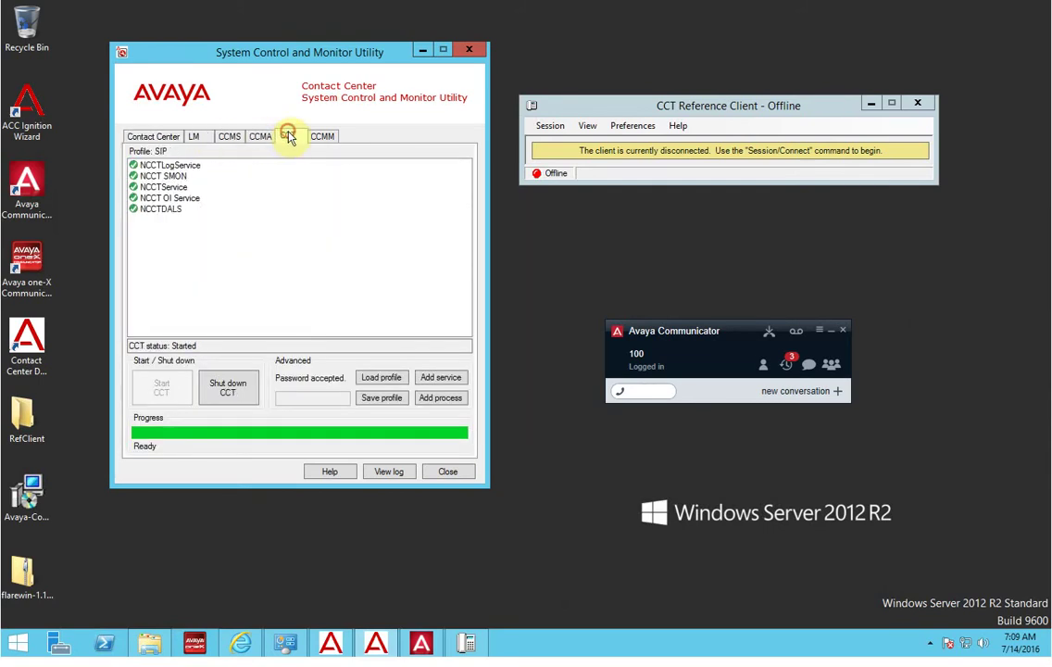
left_click(321, 136)
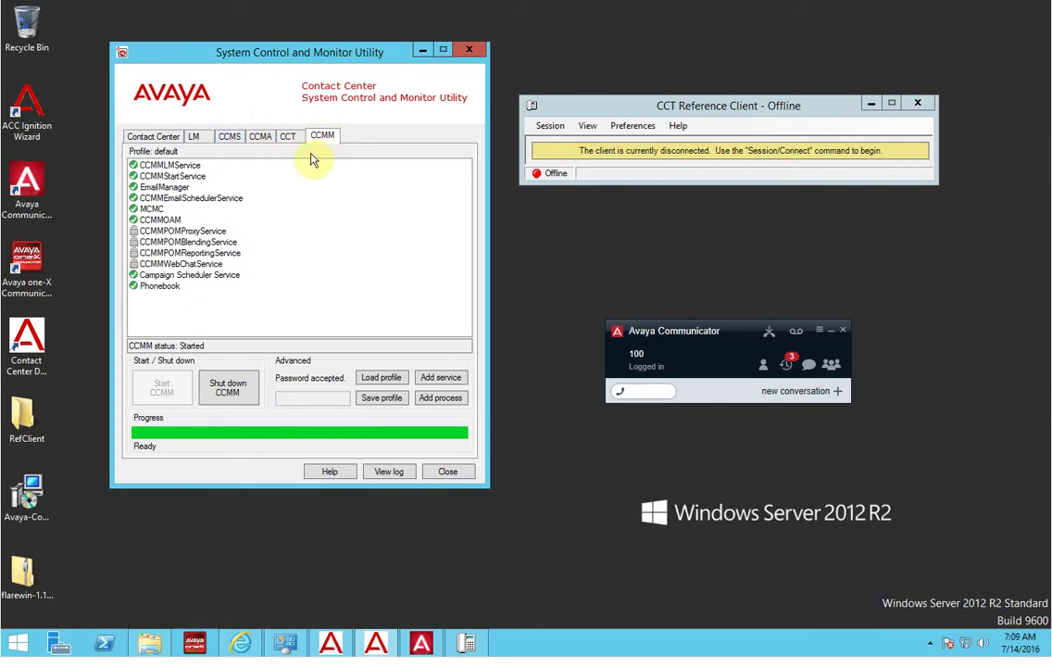
left_click(256, 137)
left_click(226, 138)
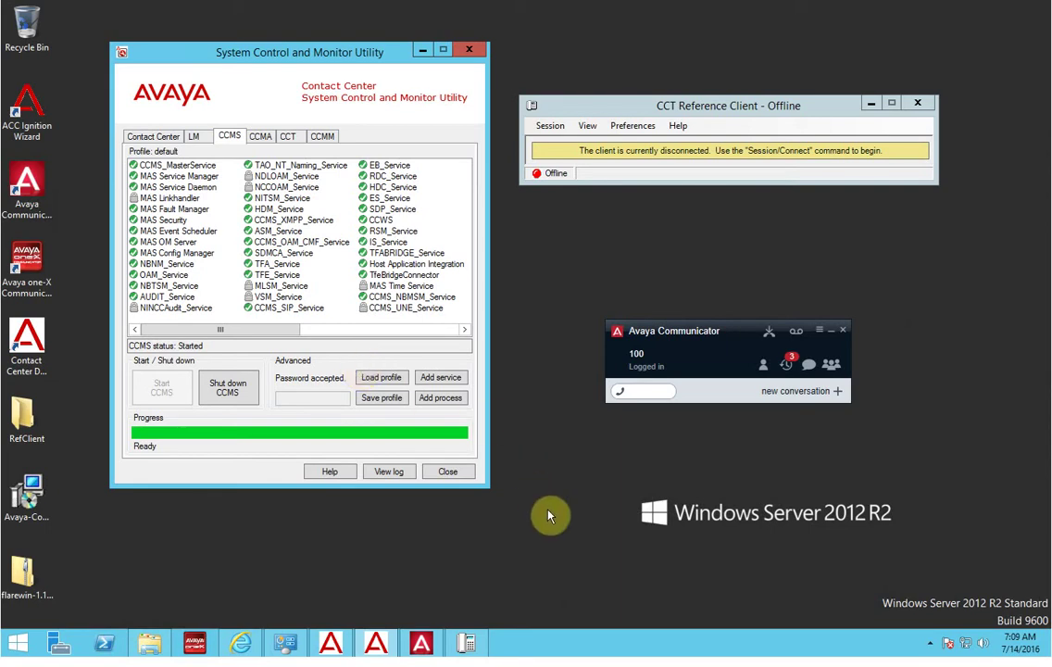
Launch the SIP Gateway Monitor from the Dashboard and connect it to server 192.168.1.235
left_click(421, 643)
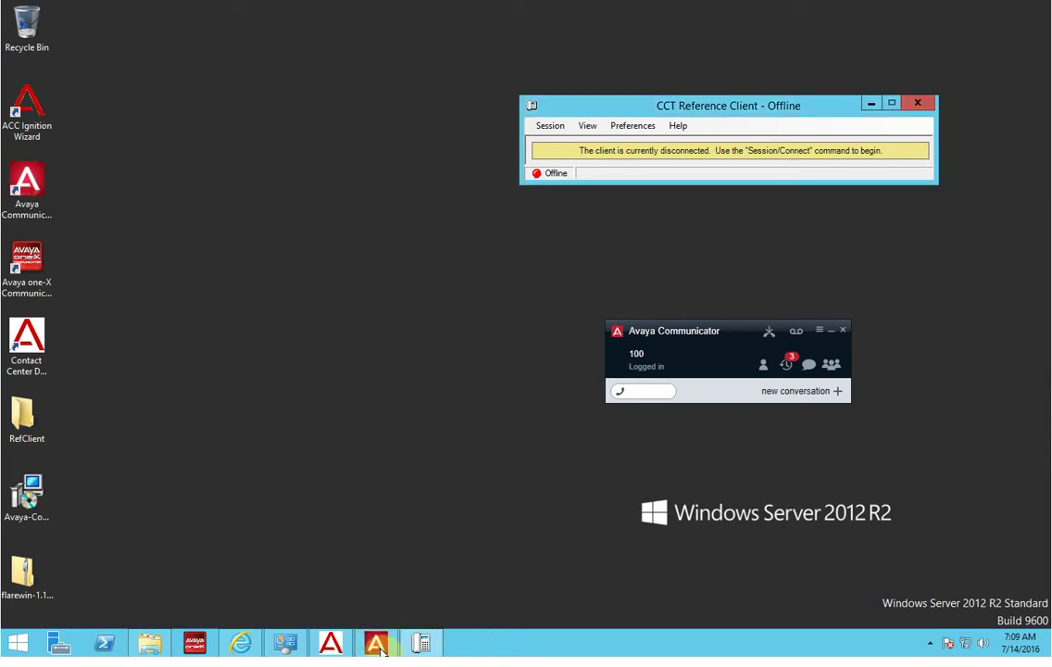
left_click(380, 650)
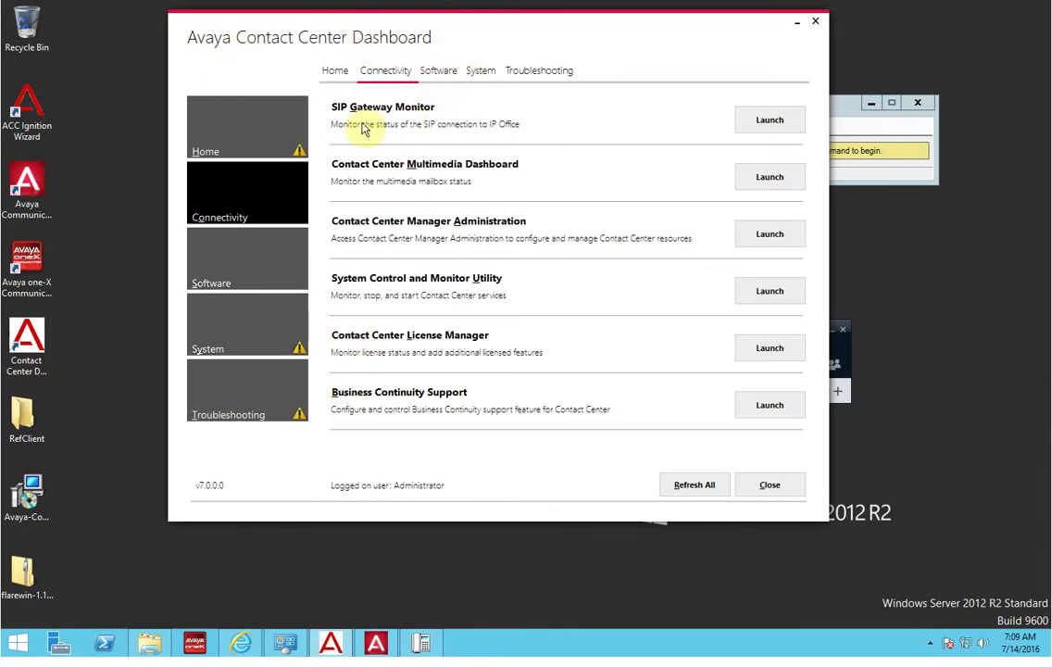
left_click(767, 118)
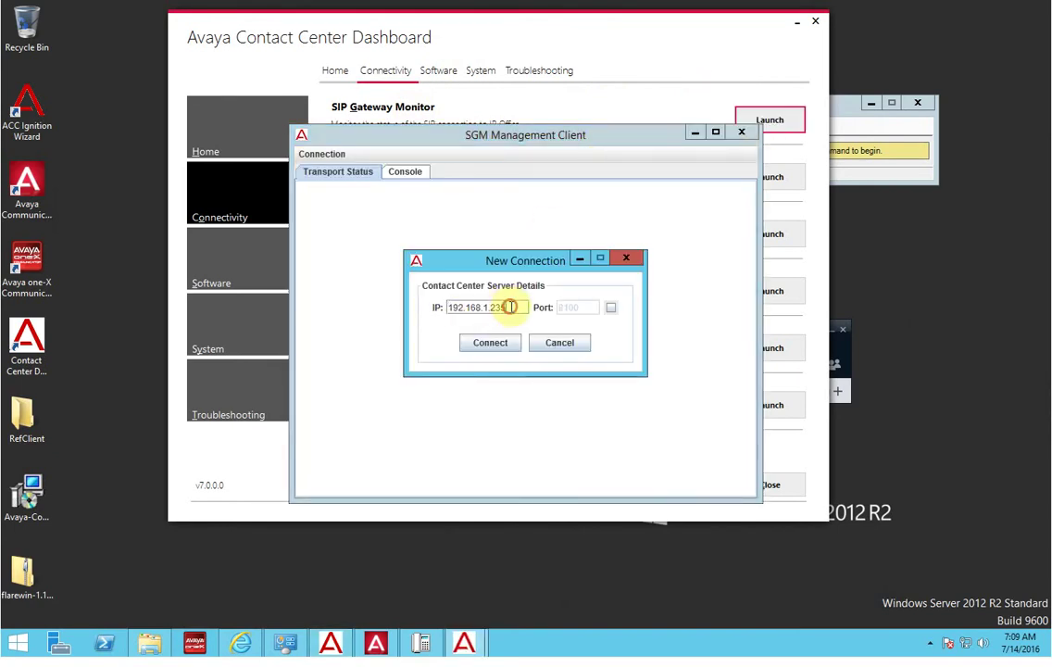
left_click(492, 308)
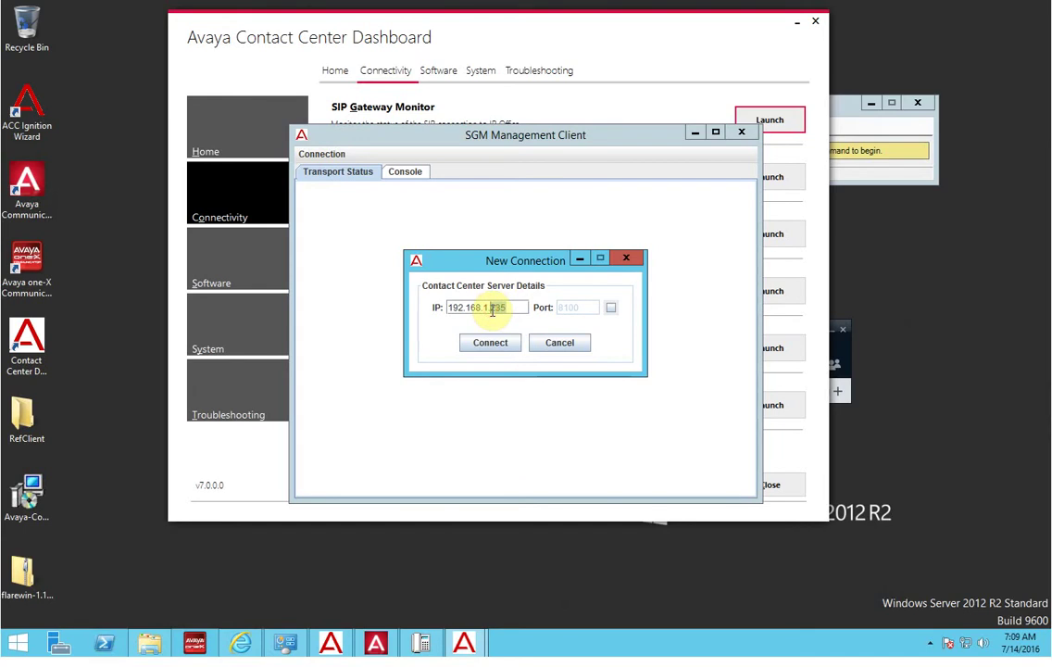
left_click(490, 343)
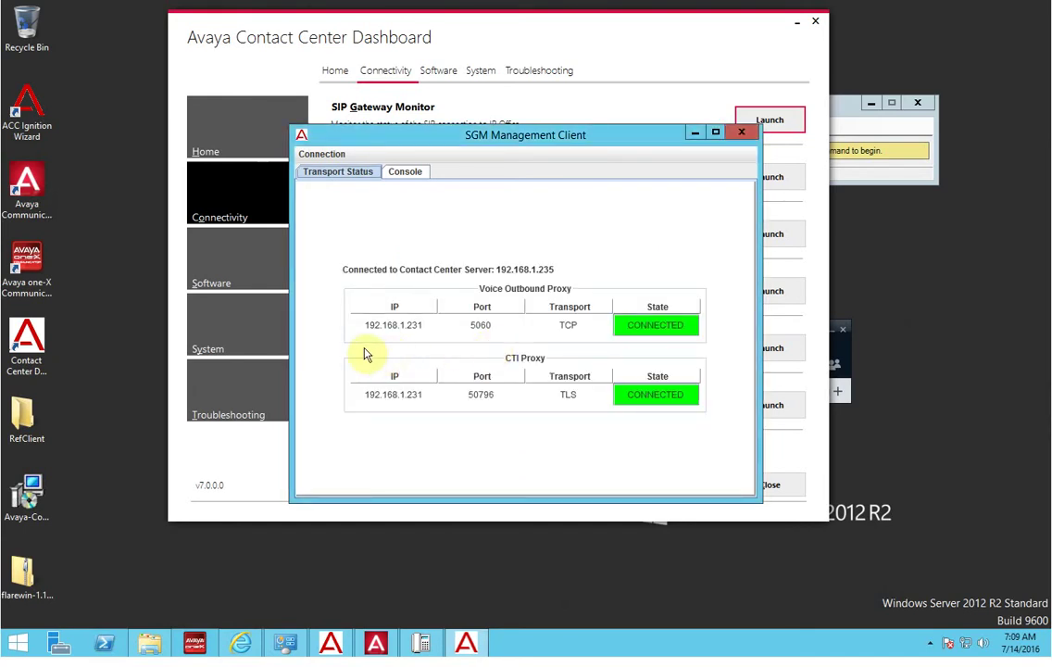
Reposition the gateway monitor window and bring the Dashboard back to the front
left_click(629, 326)
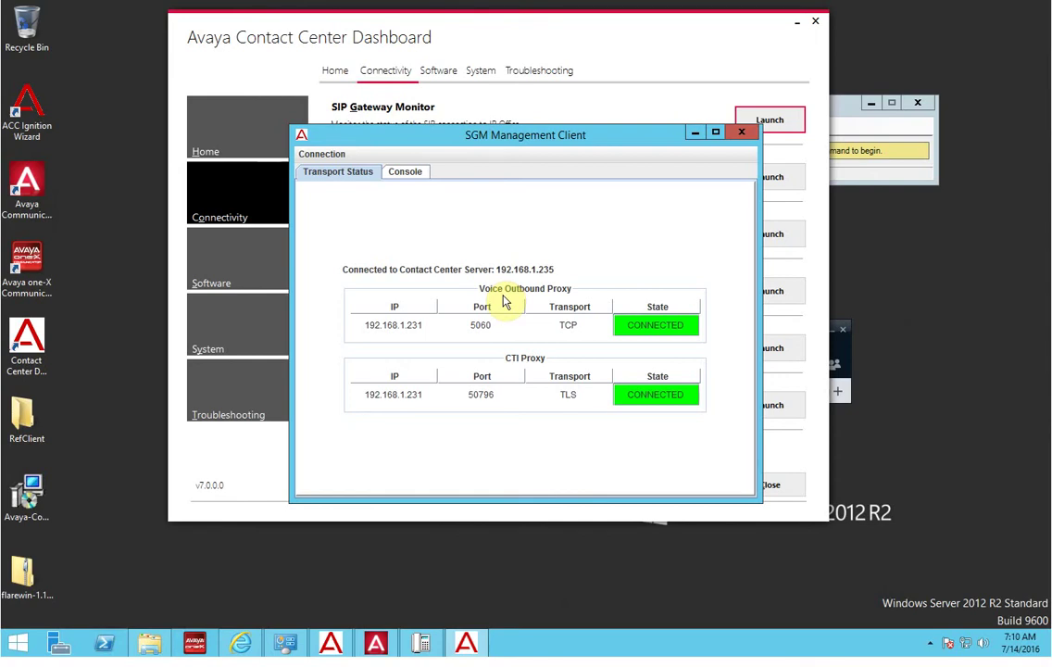
left_click(582, 135)
left_click_drag(582, 135, 437, 191)
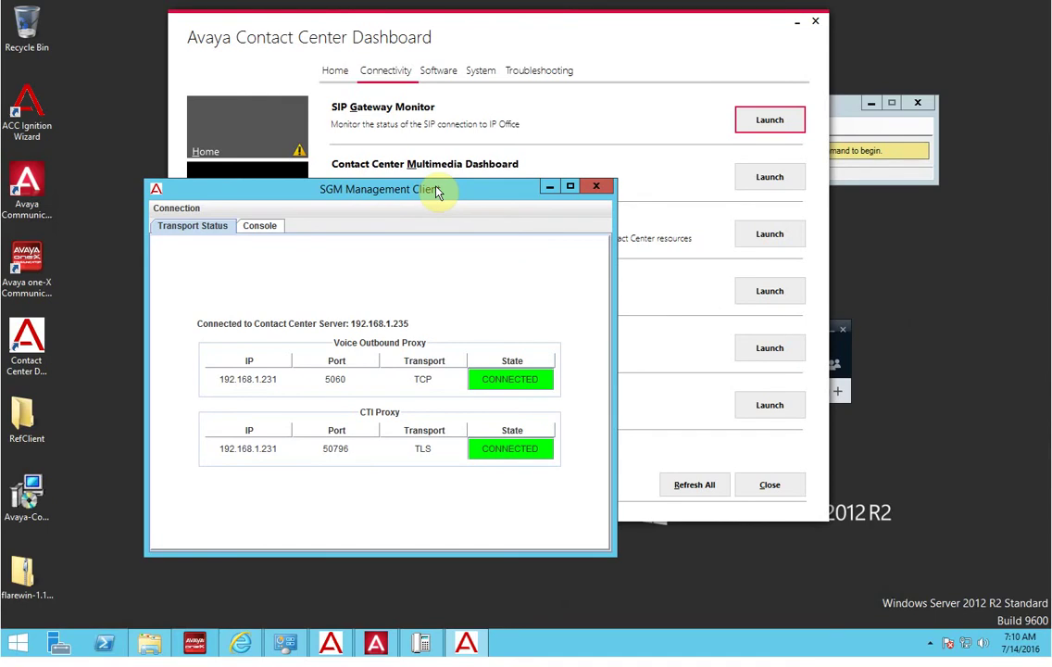
left_click_drag(434, 188, 568, 184)
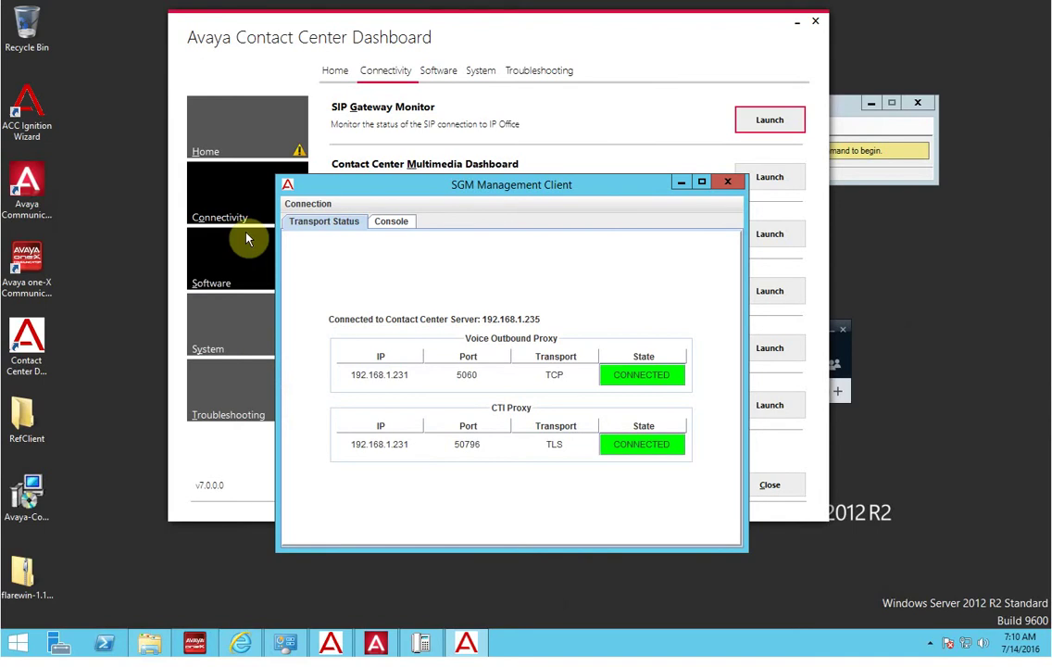
left_click(248, 443)
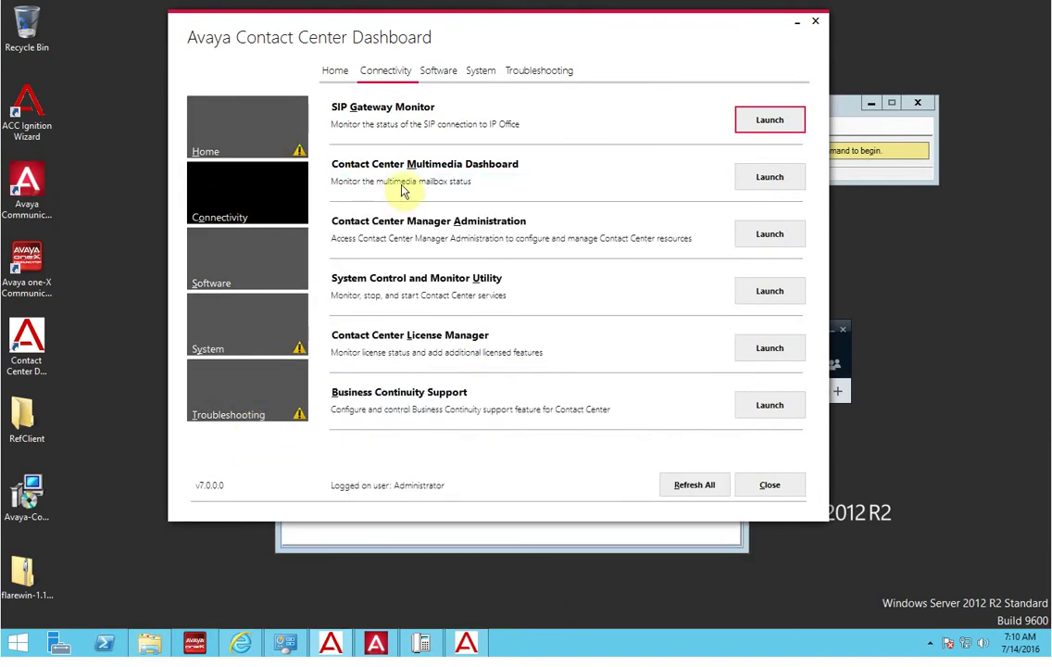
Launch Server Configuration from the Dashboard's Troubleshooting page and view the SIP Network Settings
left_click(263, 150)
left_click(266, 389)
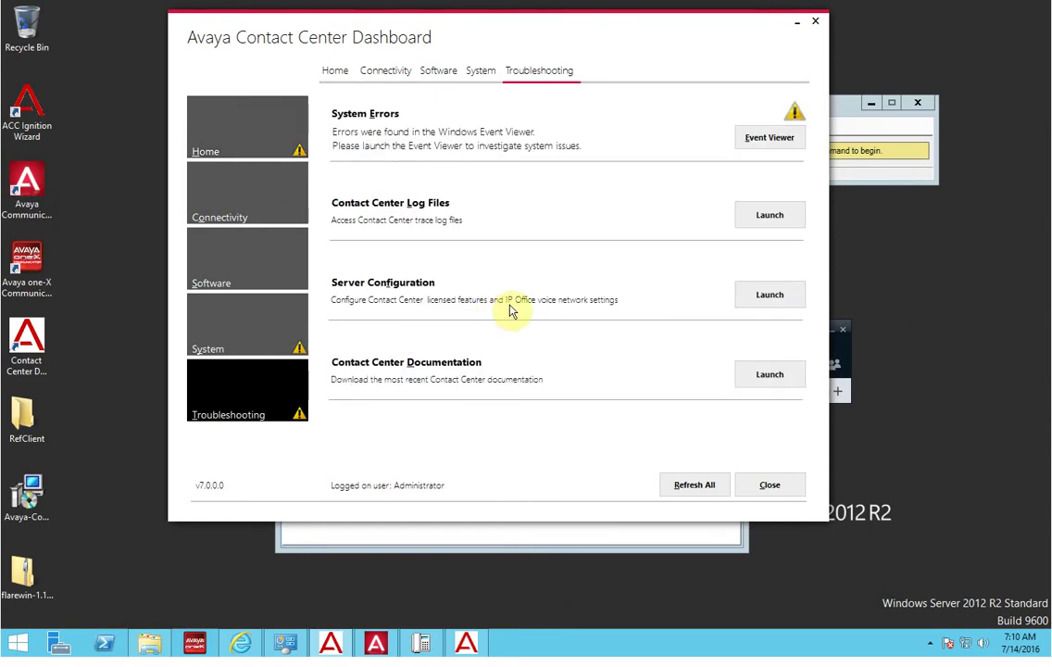
left_click(767, 295)
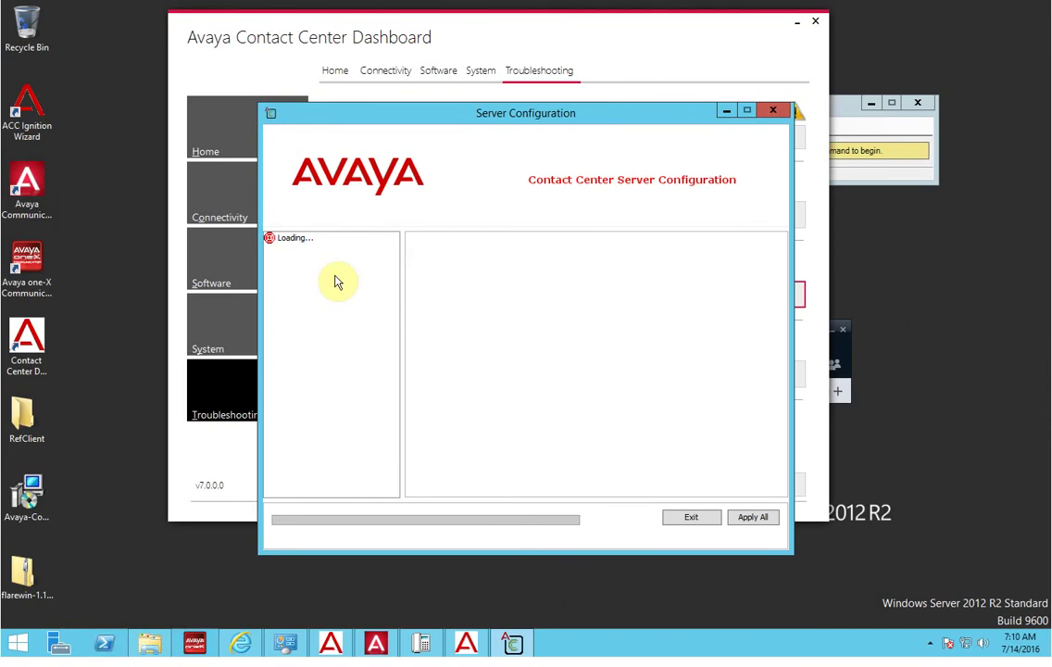
left_click(310, 296)
left_click(327, 286)
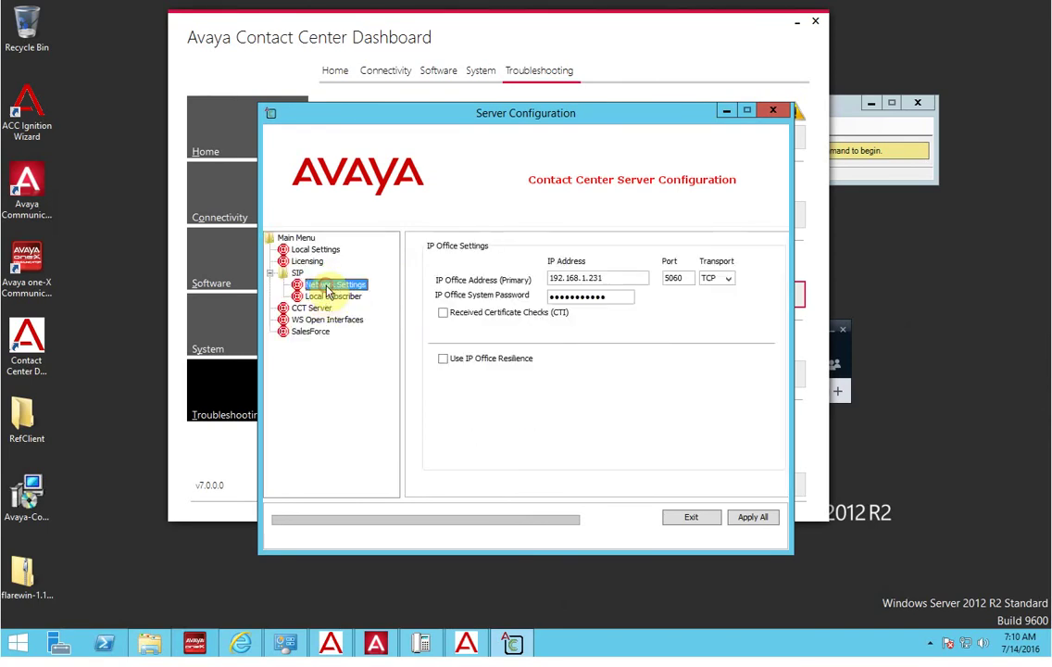
left_click_drag(609, 296, 556, 309)
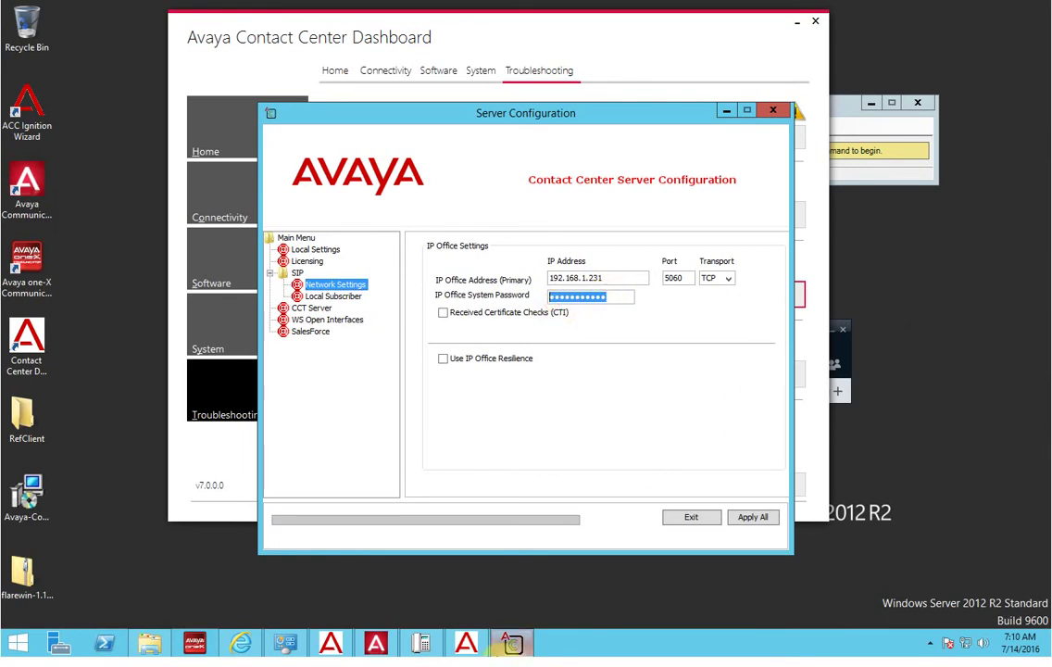
Move the gateway monitor aside and select the IP Office system password for comparison
left_click(453, 589)
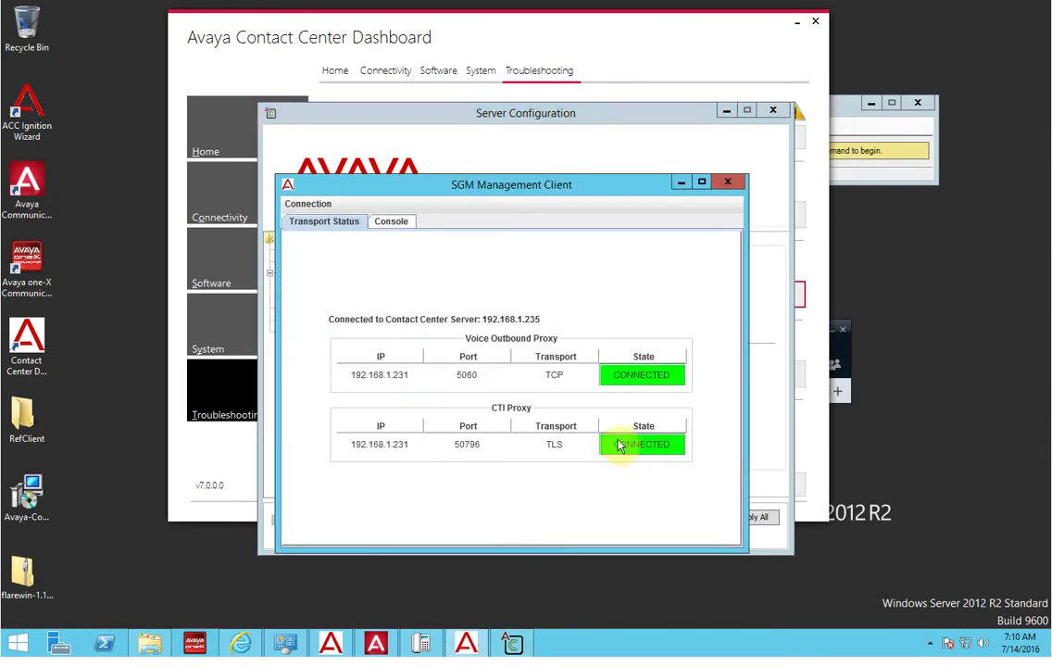
left_click_drag(666, 187, 964, 193)
left_click(528, 411)
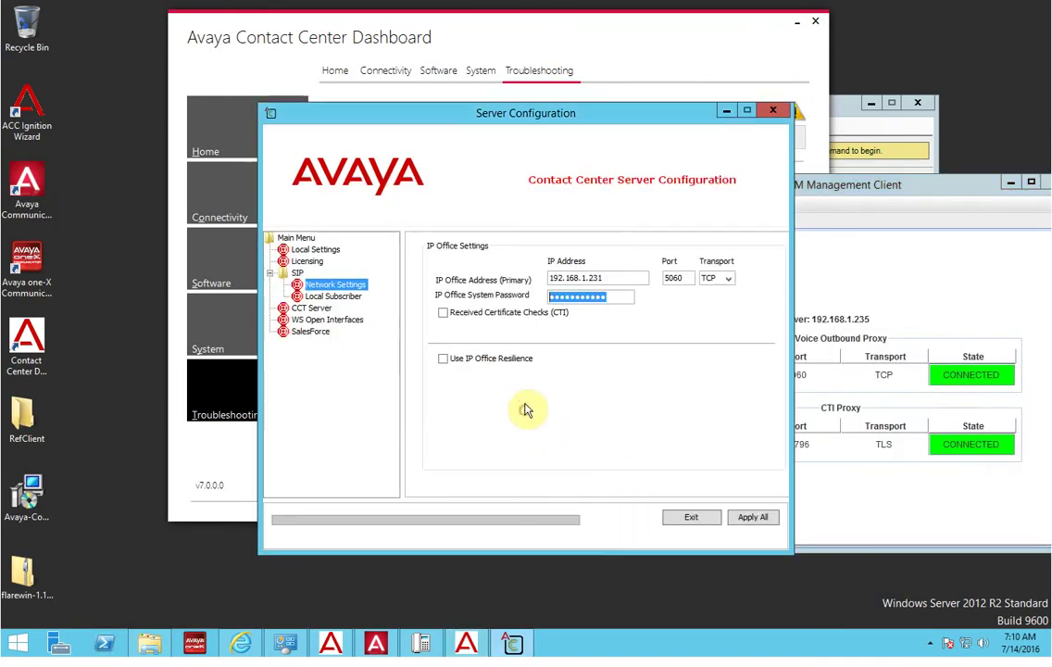
left_click(615, 295)
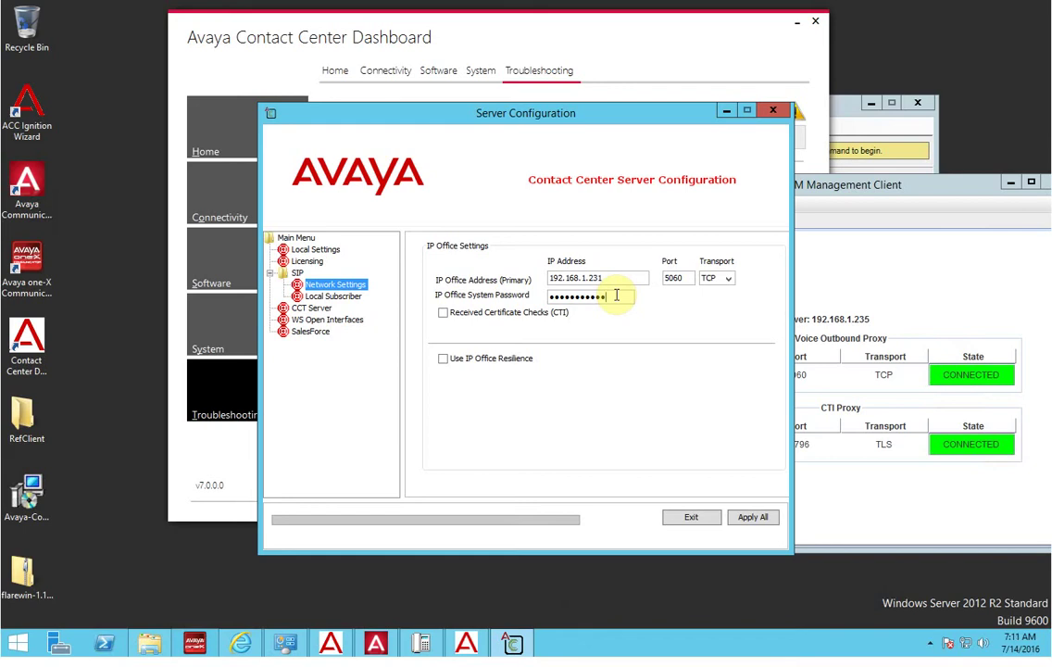
double_click(618, 296)
left_click_drag(569, 298, 589, 299)
Minimize the Dashboard, then close Server Configuration and confirm the exit
left_click(884, 445)
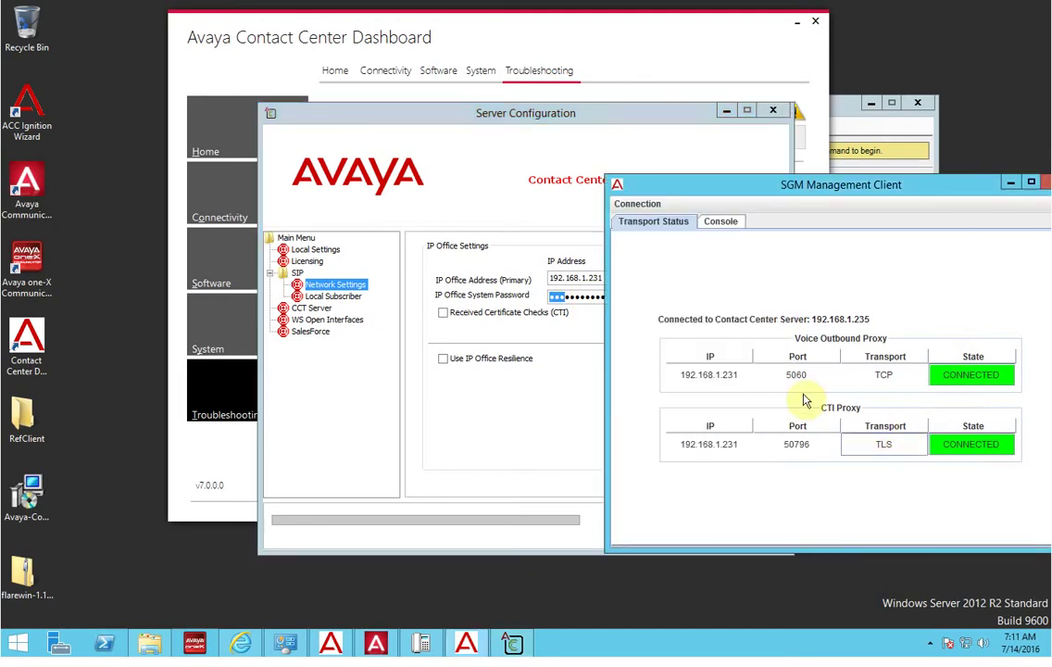
left_click_drag(566, 113, 429, 139)
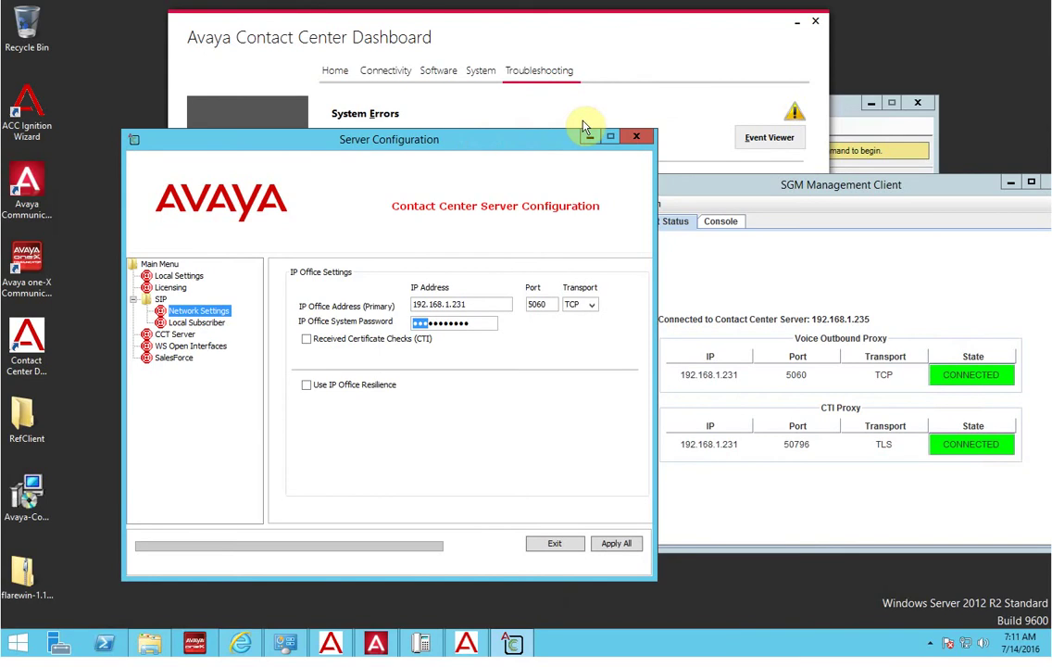
left_click(829, 239)
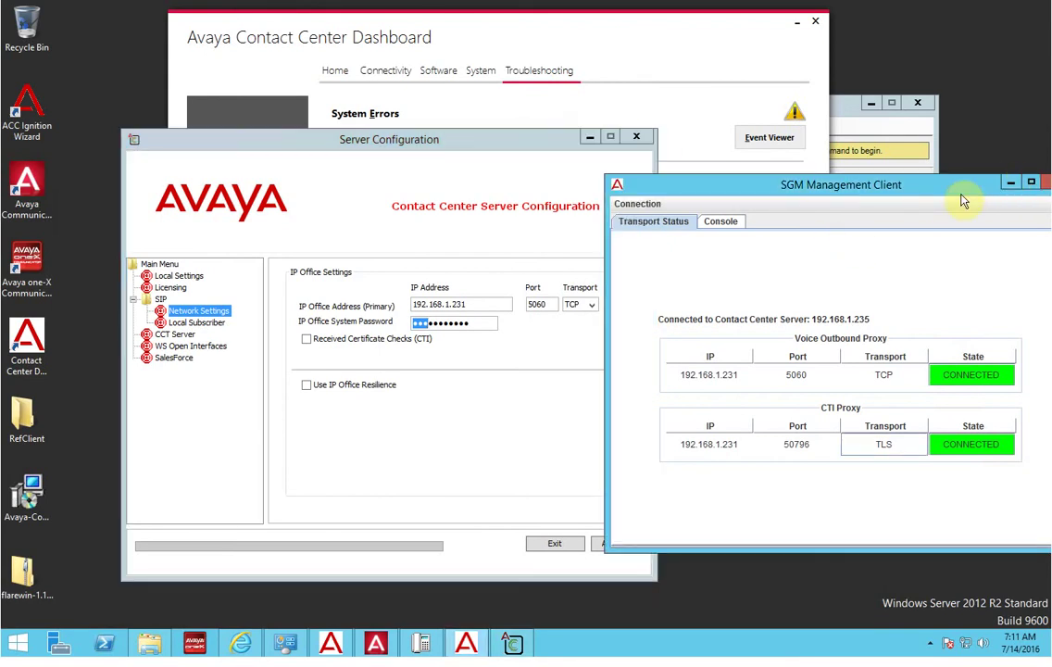
left_click(720, 112)
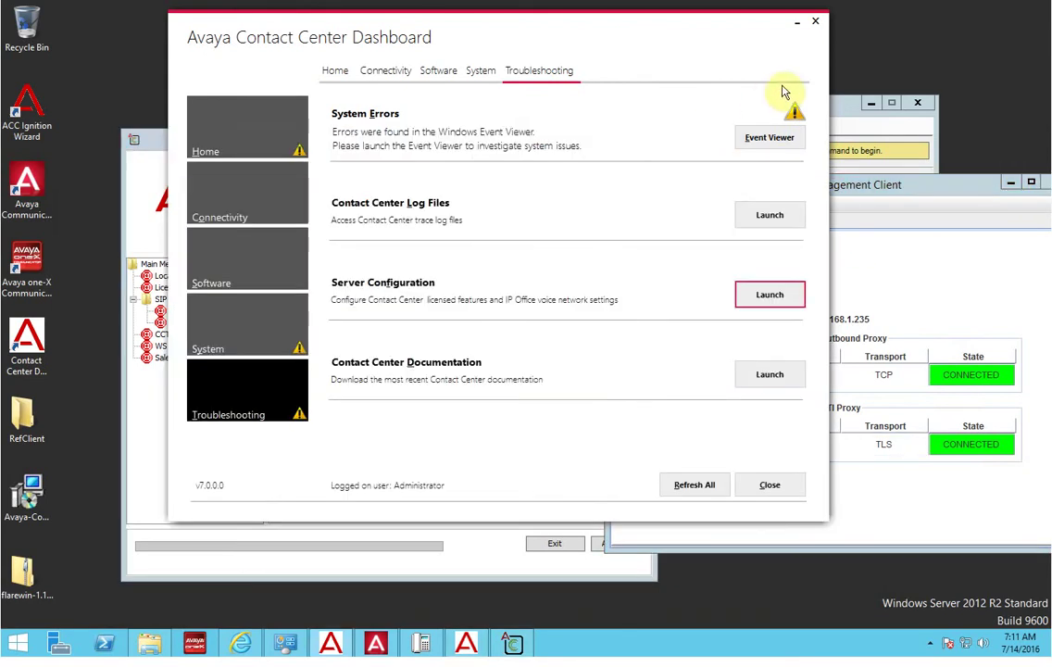
left_click(796, 23)
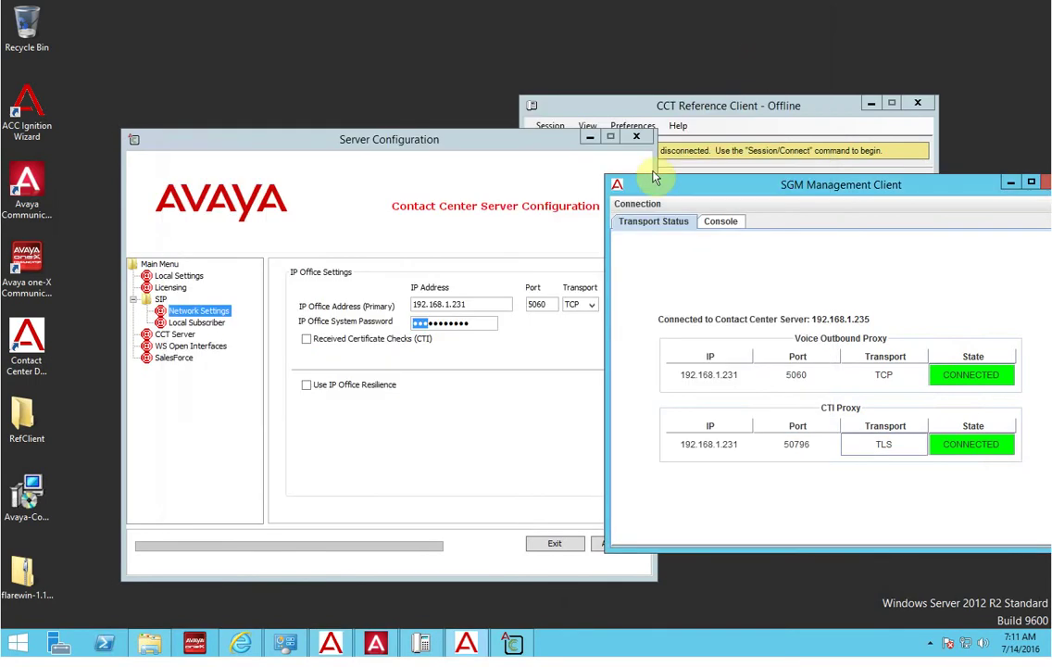
left_click_drag(544, 154, 454, 137)
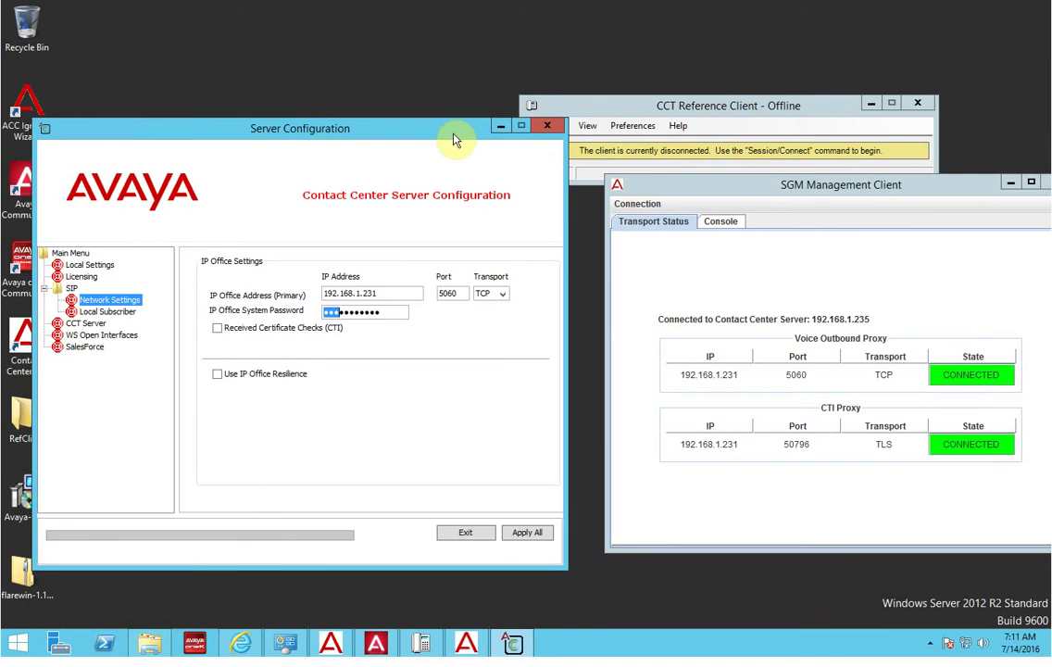
left_click(546, 126)
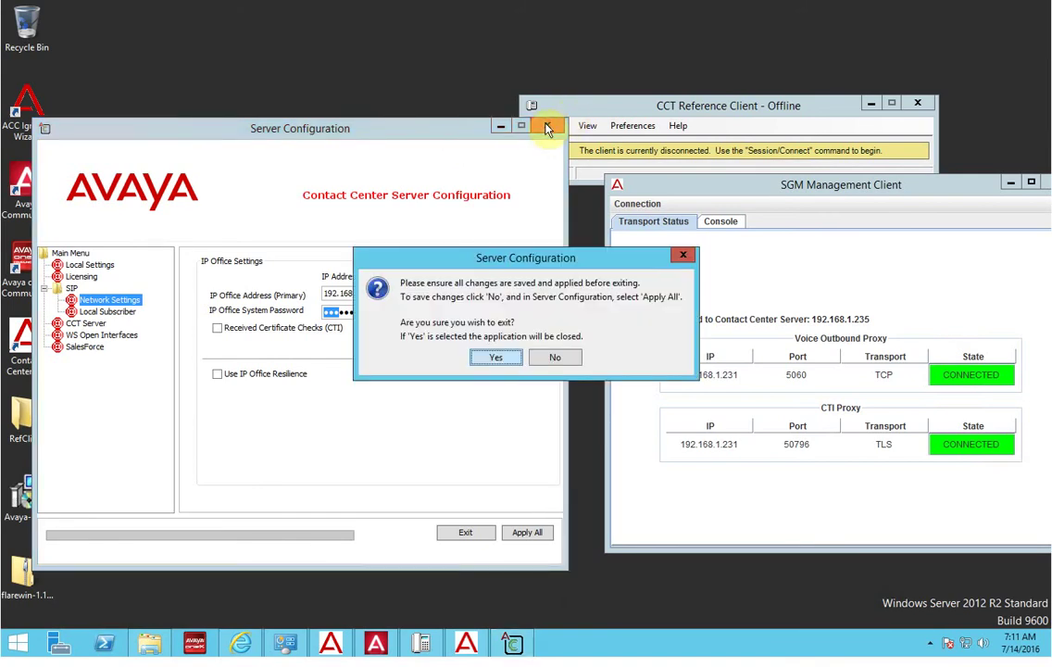
left_click(491, 362)
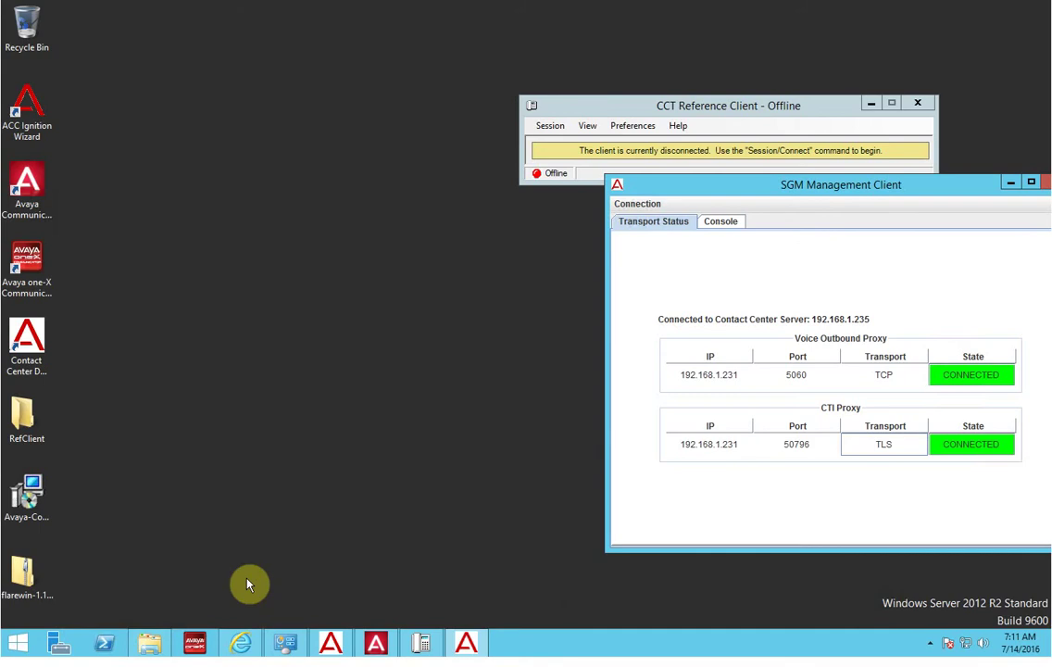
left_click(243, 642)
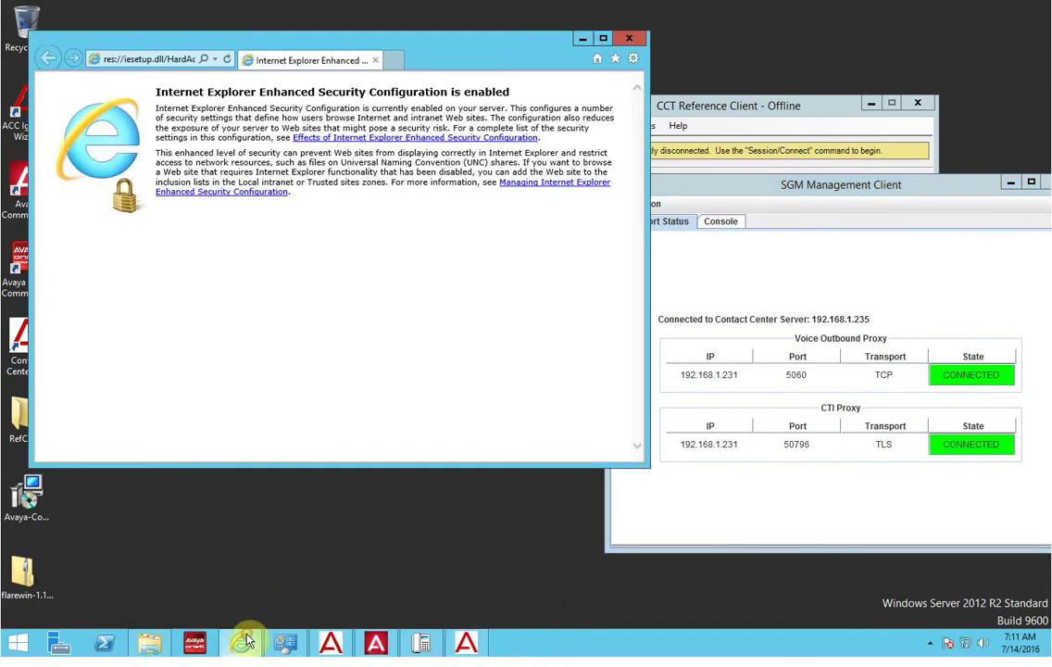
left_click(190, 59)
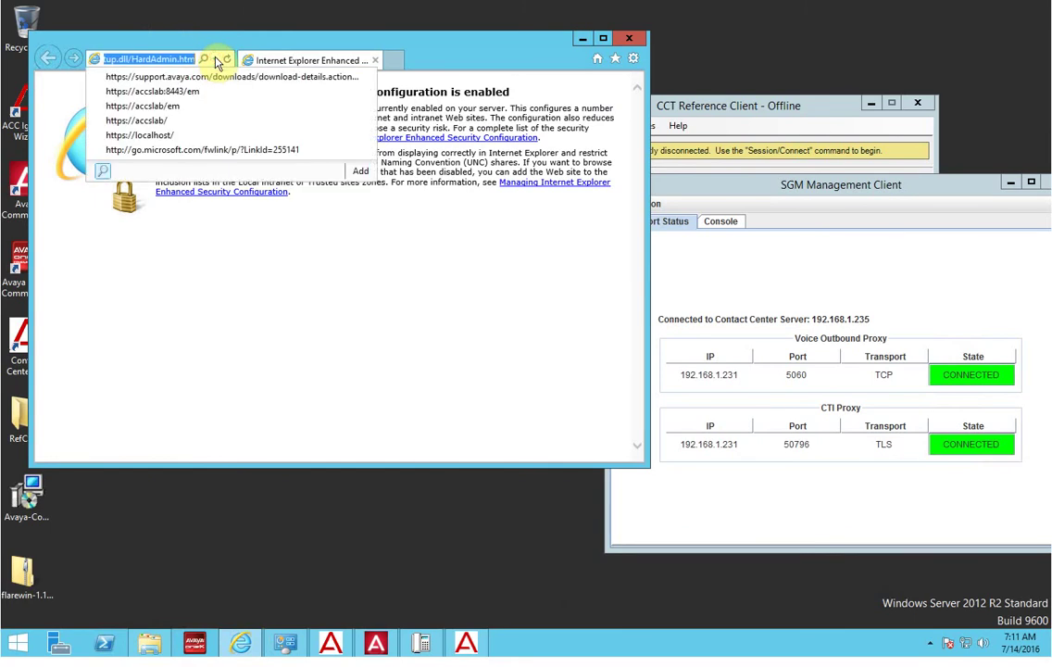
left_click(154, 123)
left_click(558, 359)
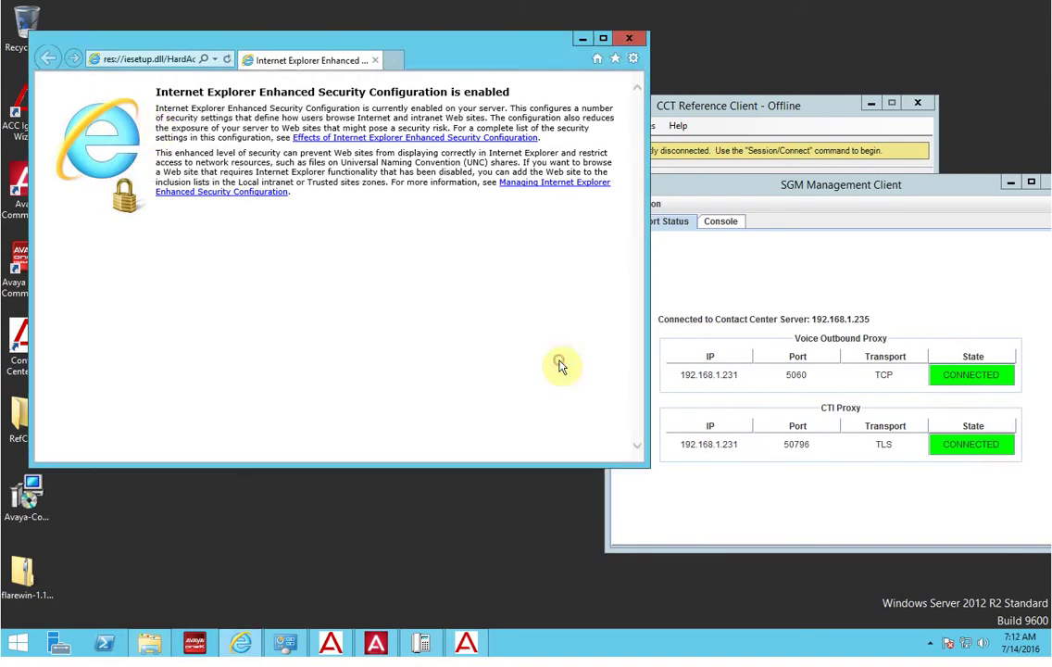
double_click(535, 41)
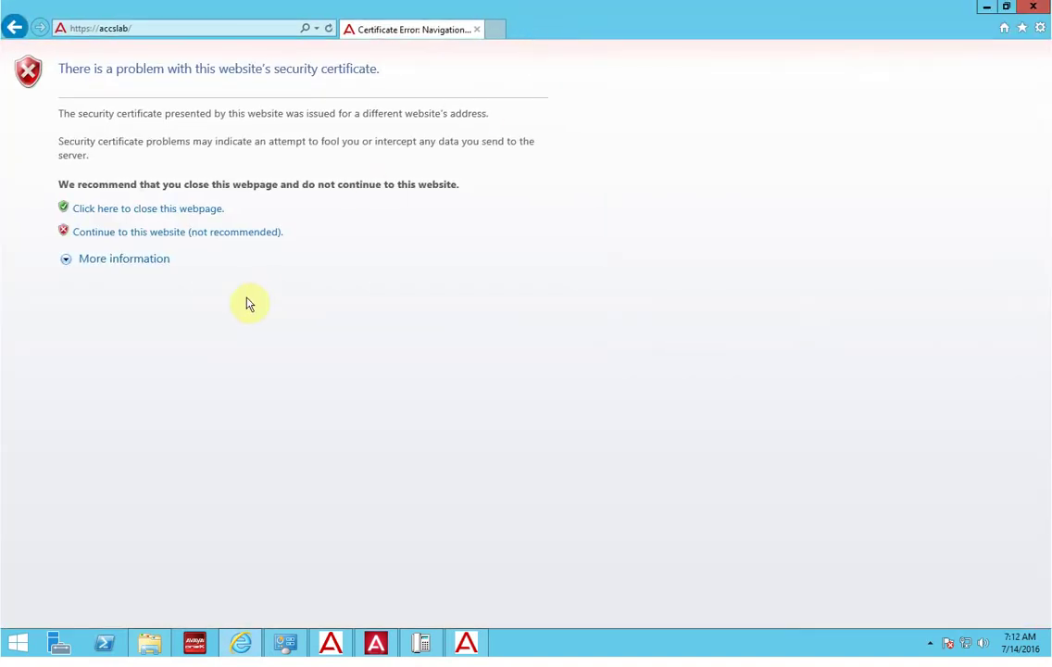
left_click(236, 233)
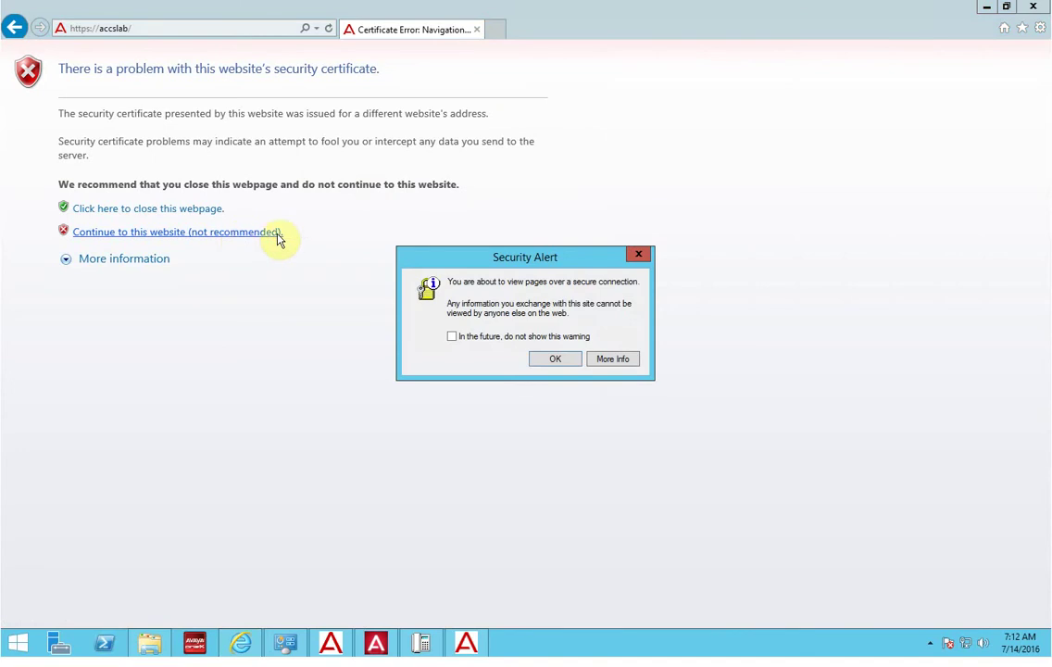
left_click(551, 359)
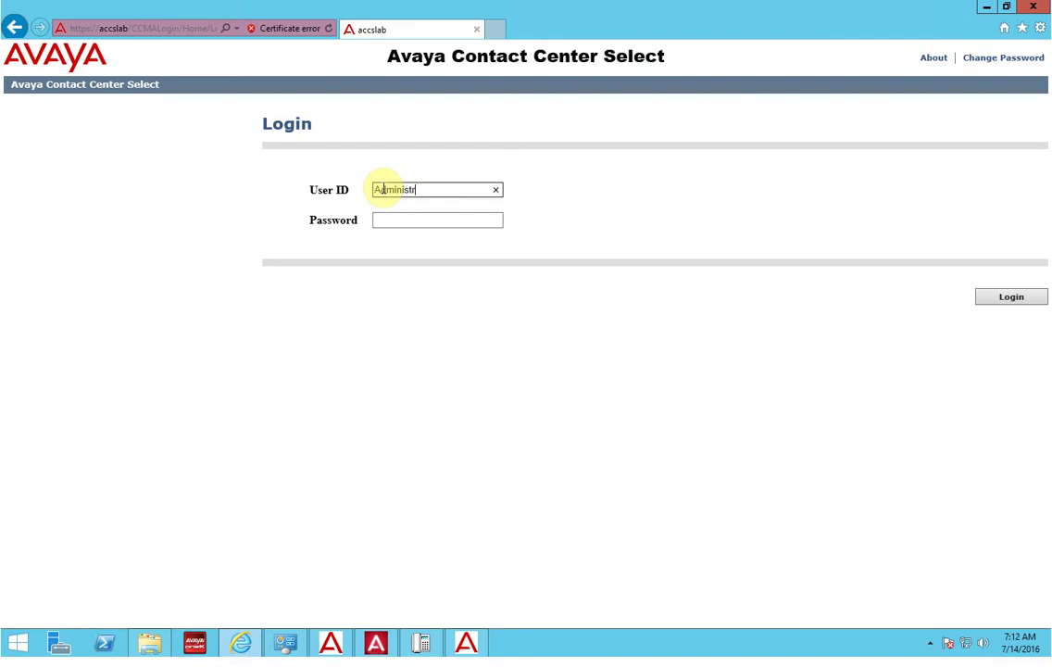
Log in with the administrator user ID and the pasted account password
type("or")
key("Tab")
double_click(383, 189)
key("Tab")
key("ctrl+v")
key("Return")
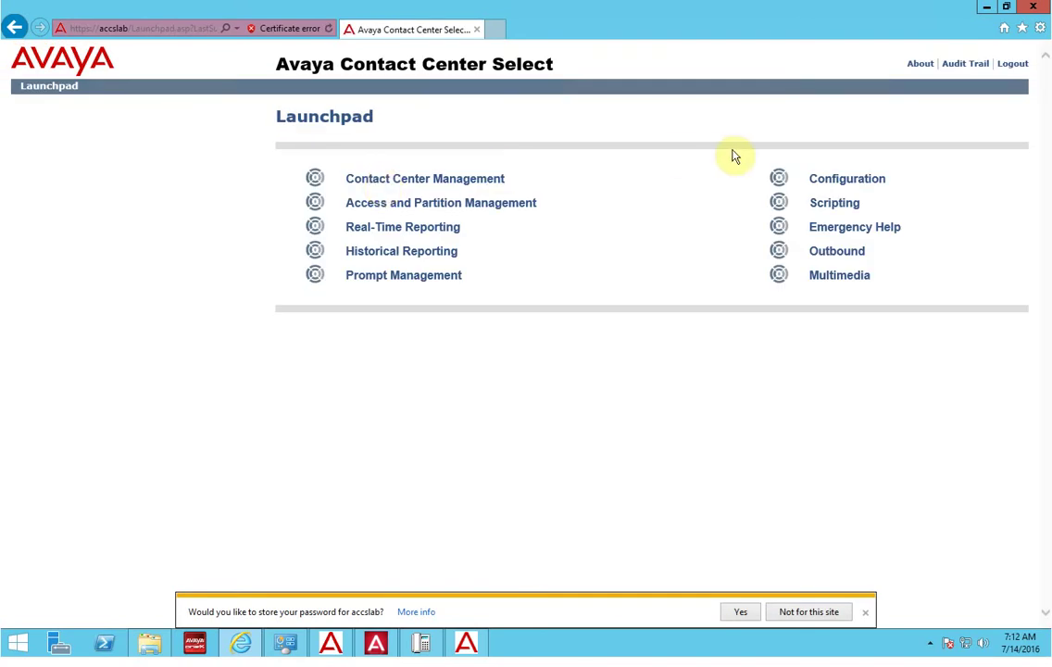
In Configuration, expand CC and view CDNs (Route Points), checking SampleCDN number 3000
left_click(839, 182)
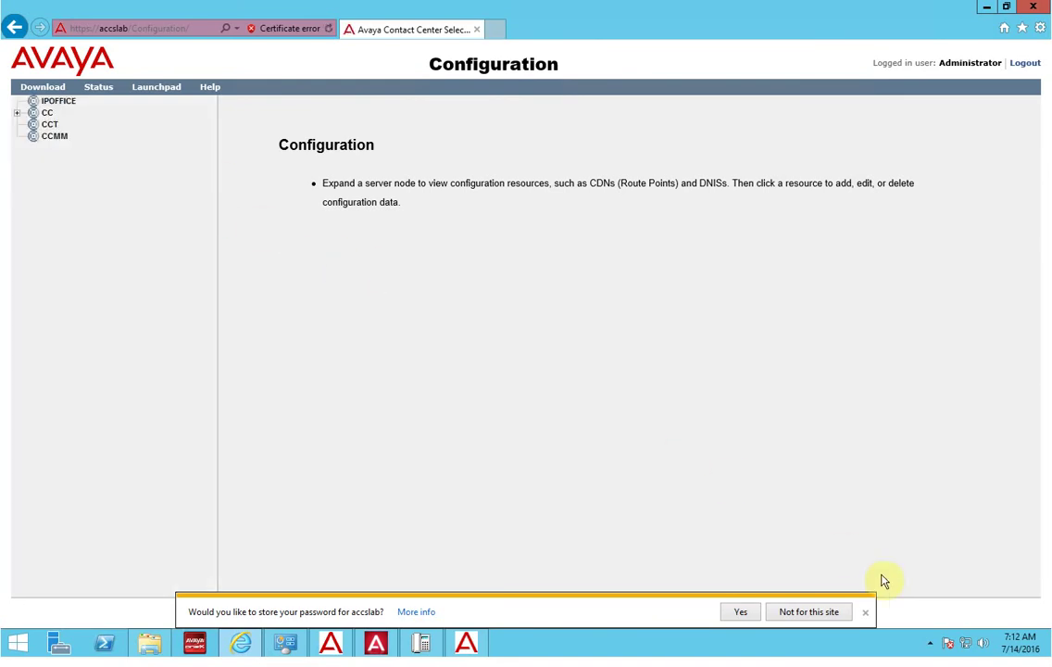
left_click(865, 613)
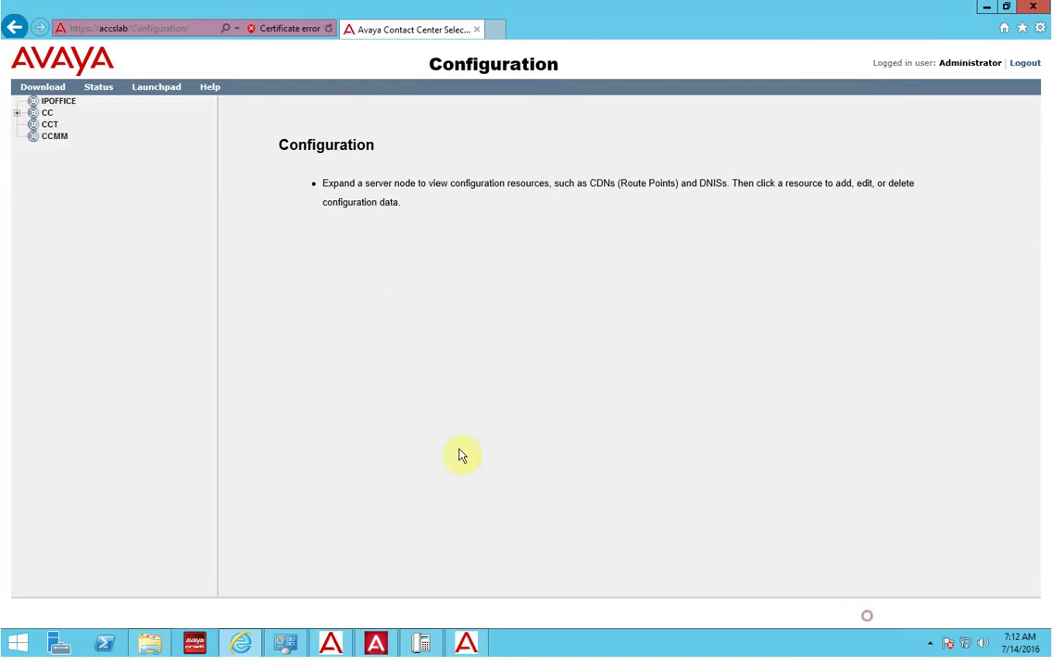
left_click(17, 112)
left_click(75, 147)
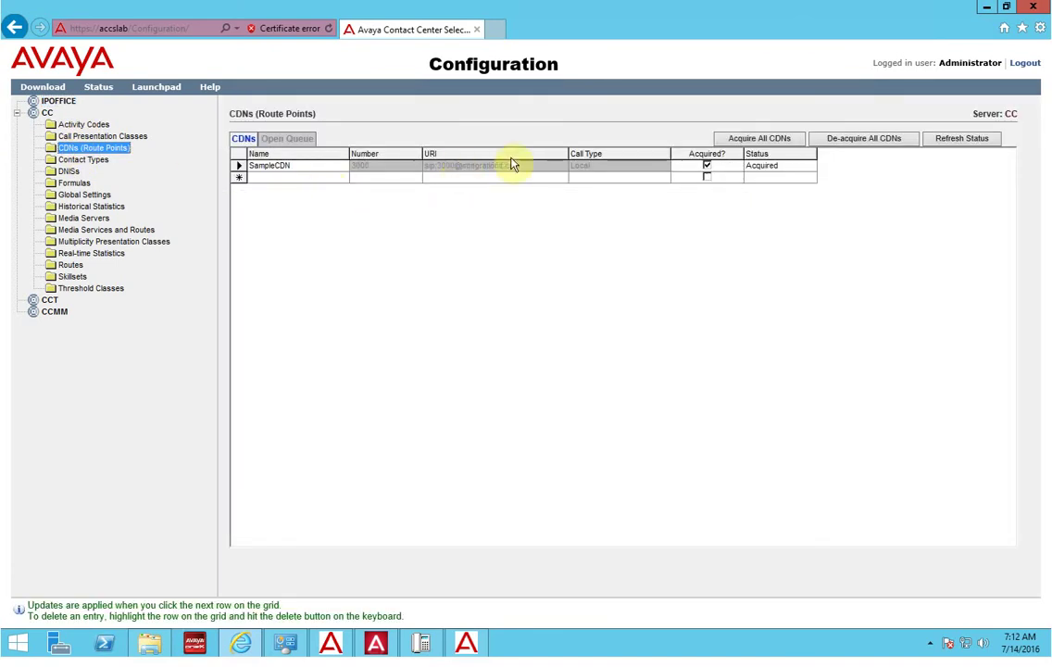
left_click(367, 166)
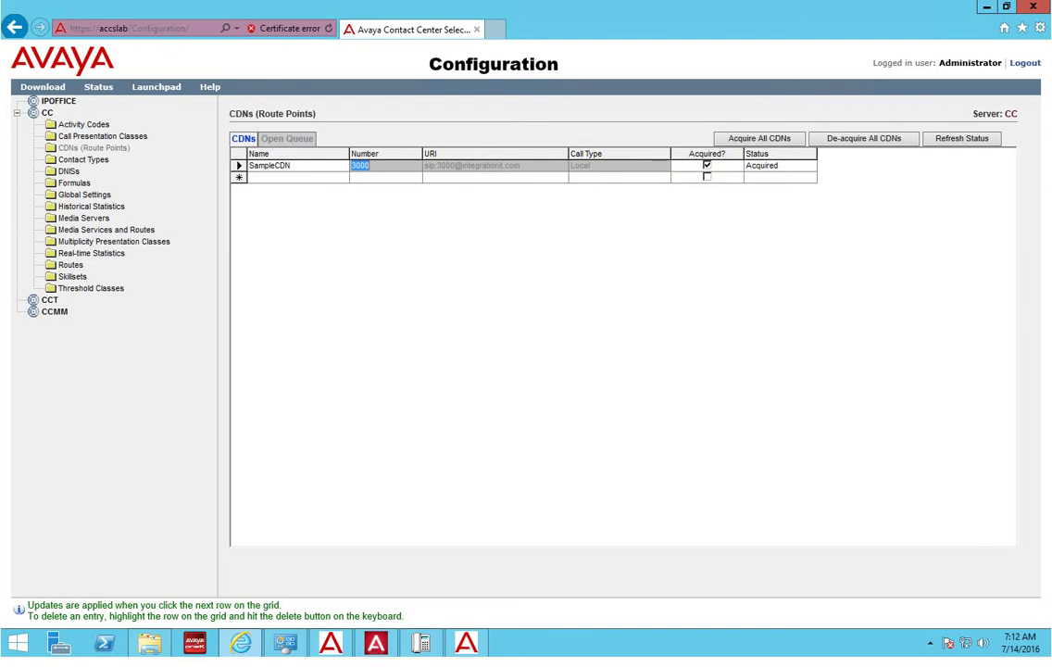
left_click_drag(0, 37, 520, 177)
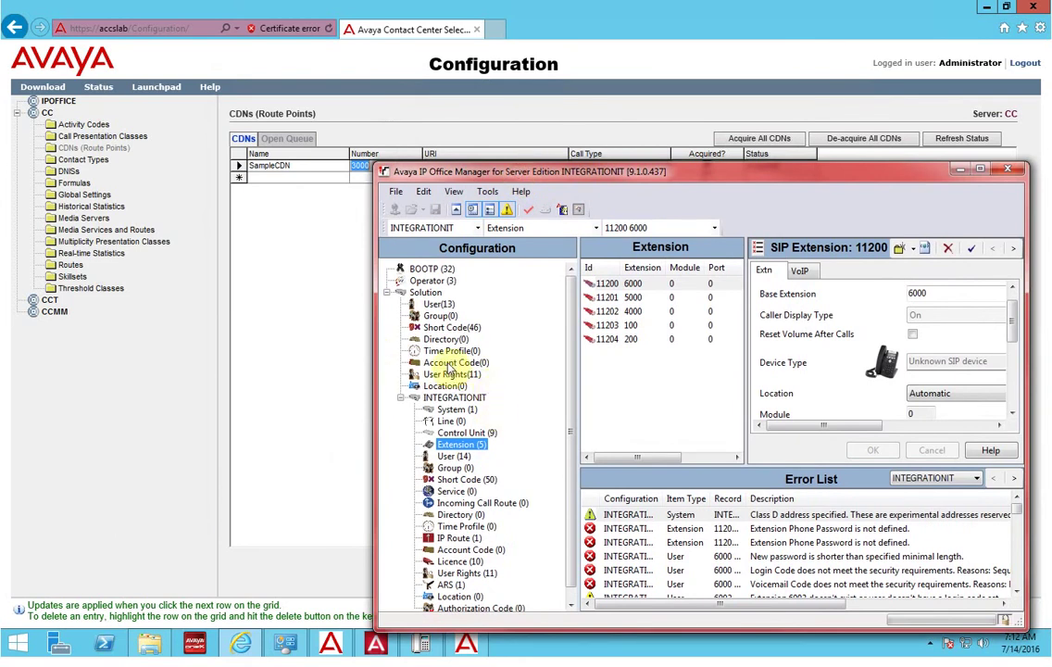
Open short code 3000 in IP Office Manager and set its telephone number to 6000
left_click(445, 327)
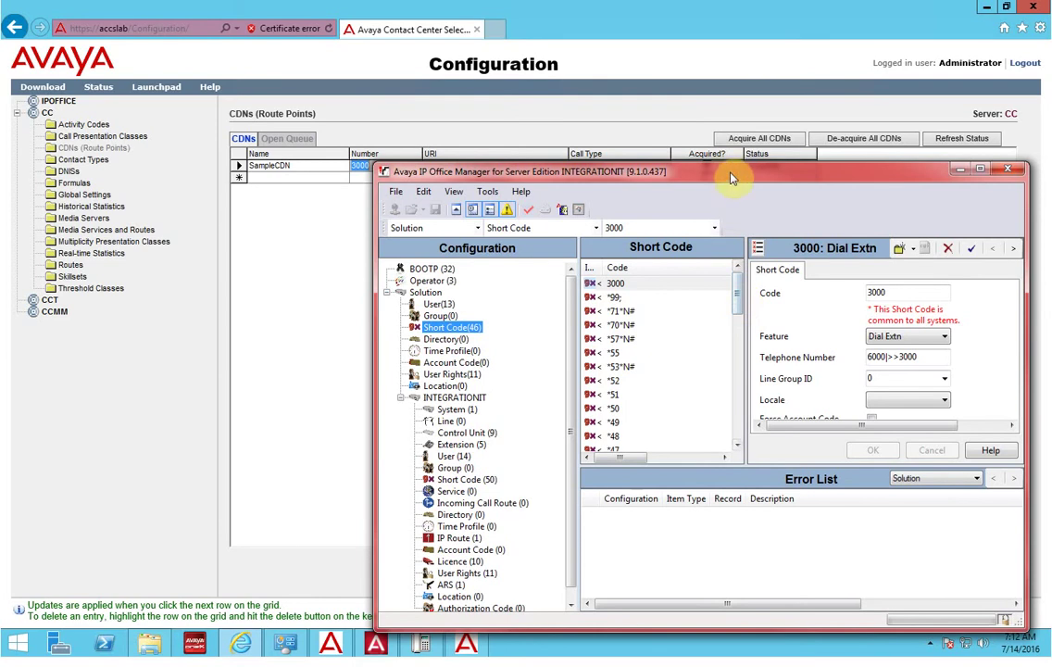
left_click_drag(732, 178, 635, 176)
left_click_drag(713, 424, 899, 430)
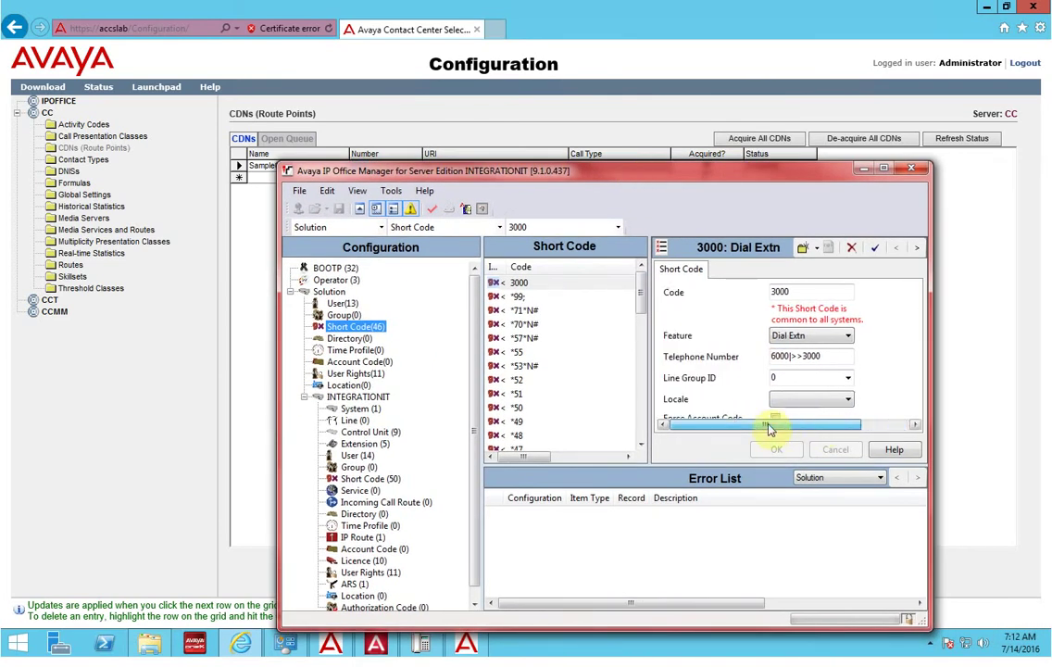
left_click(785, 356)
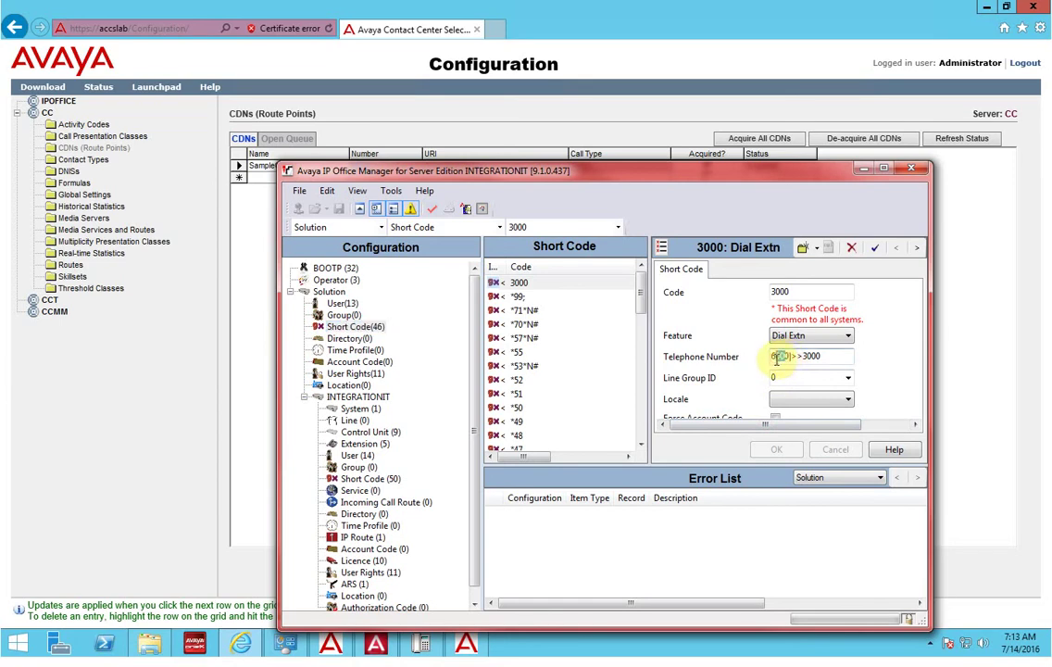
double_click(785, 357)
type("6000")
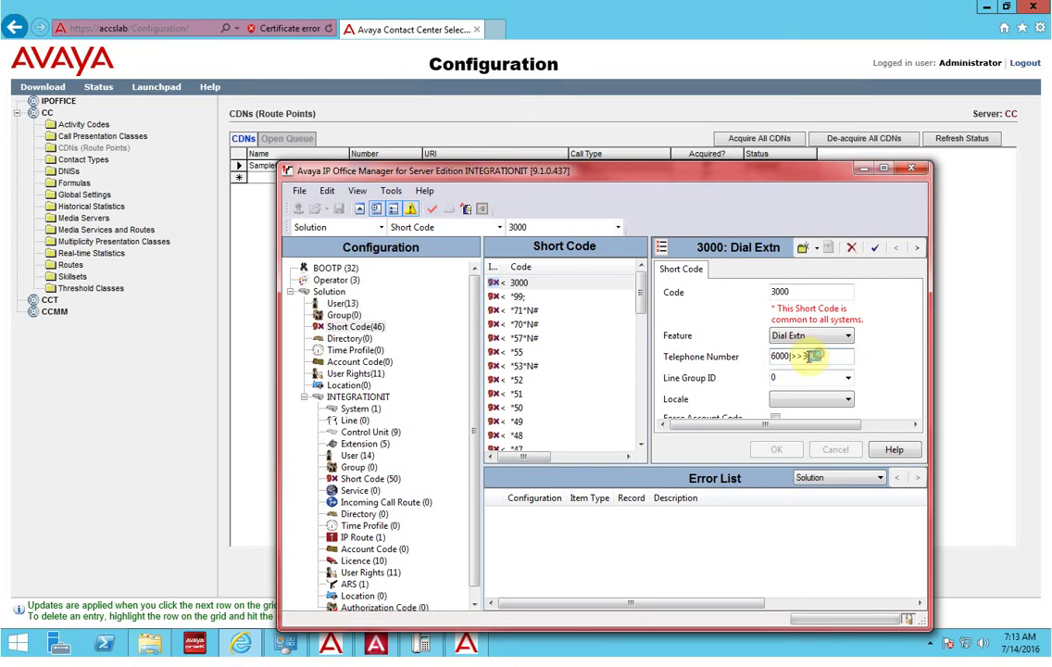
left_click_drag(807, 358, 777, 363)
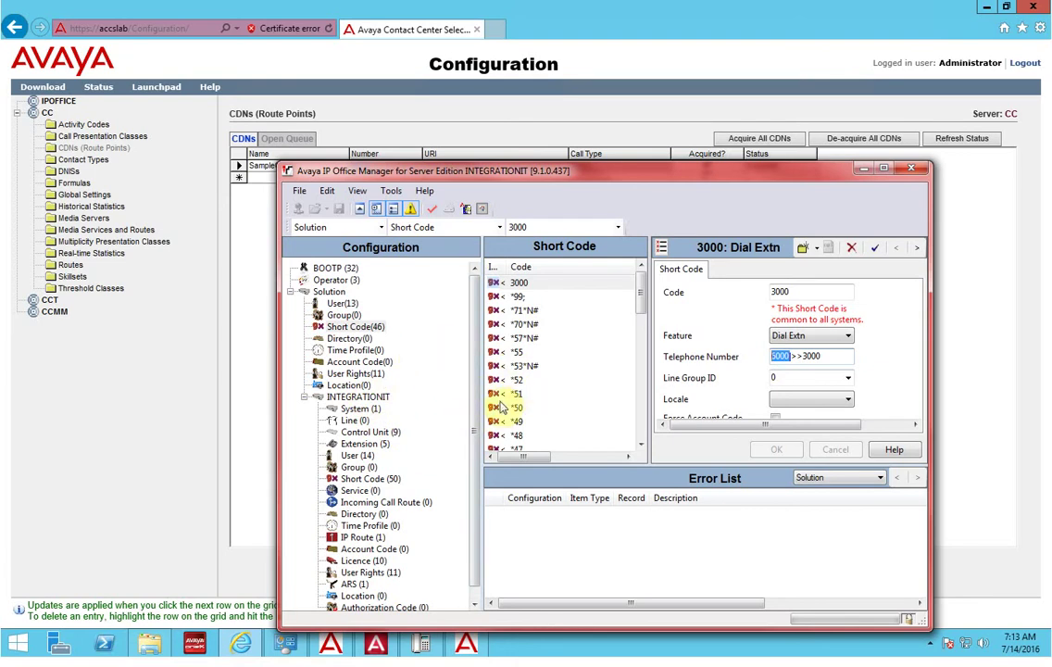
left_click(237, 335)
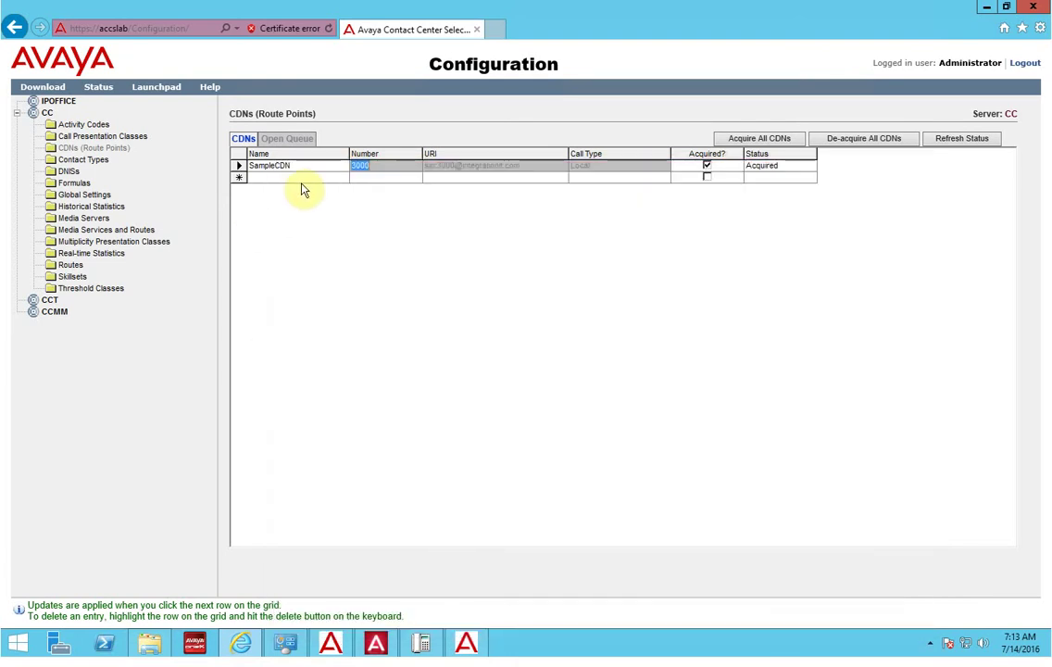
Check the XDIALOG routes, then select media server ACCSLAB (192.168.1.235, port 5070, TCP)
left_click(97, 229)
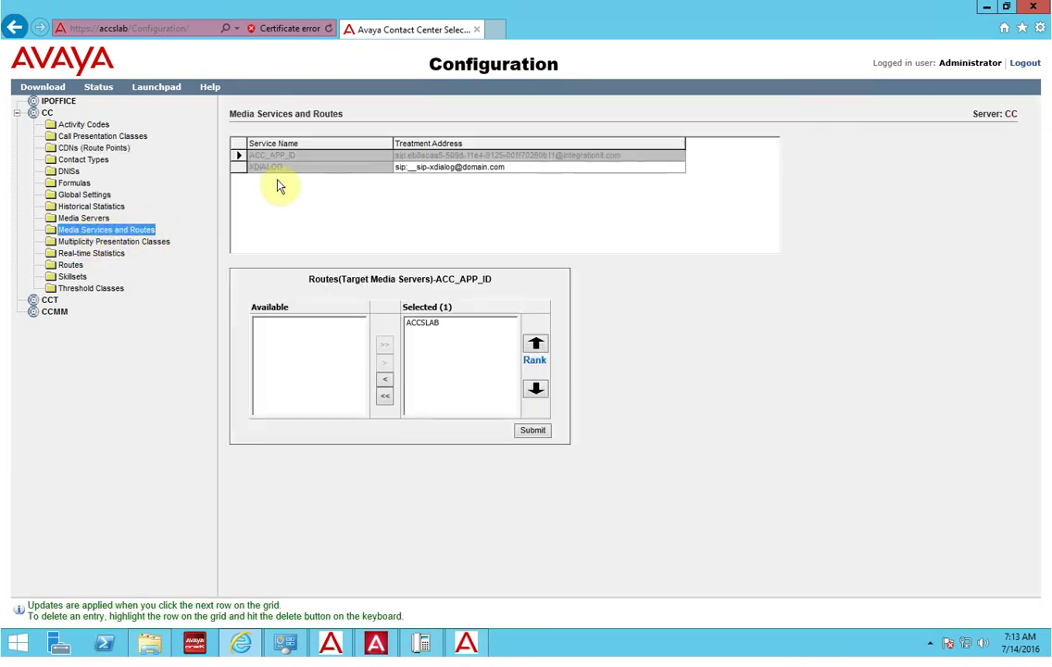
left_click(263, 167)
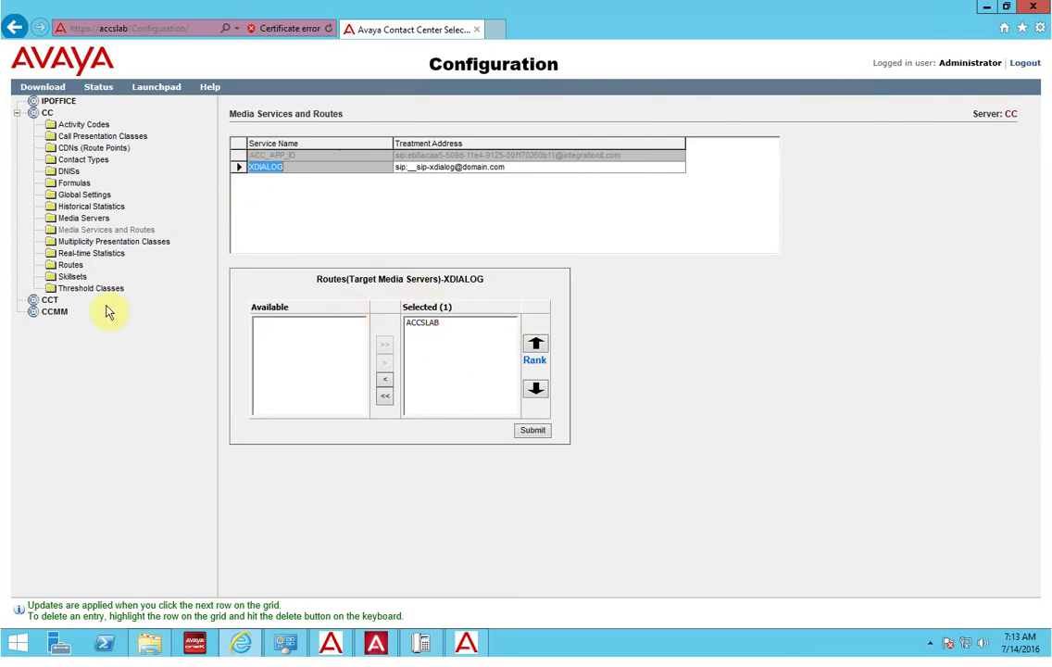
left_click(79, 218)
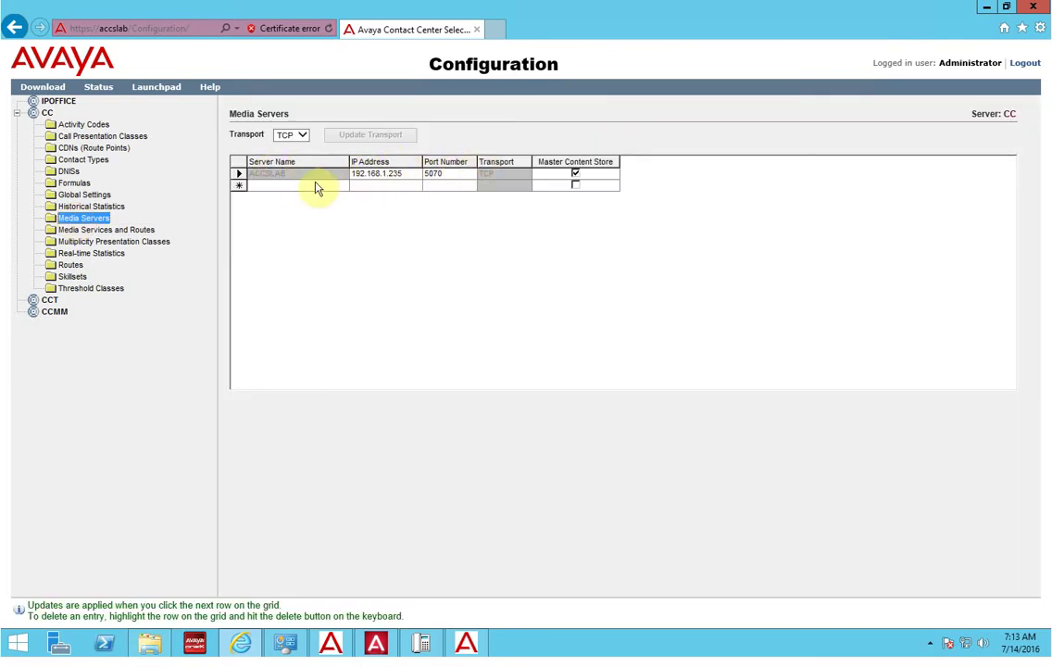
left_click(295, 175)
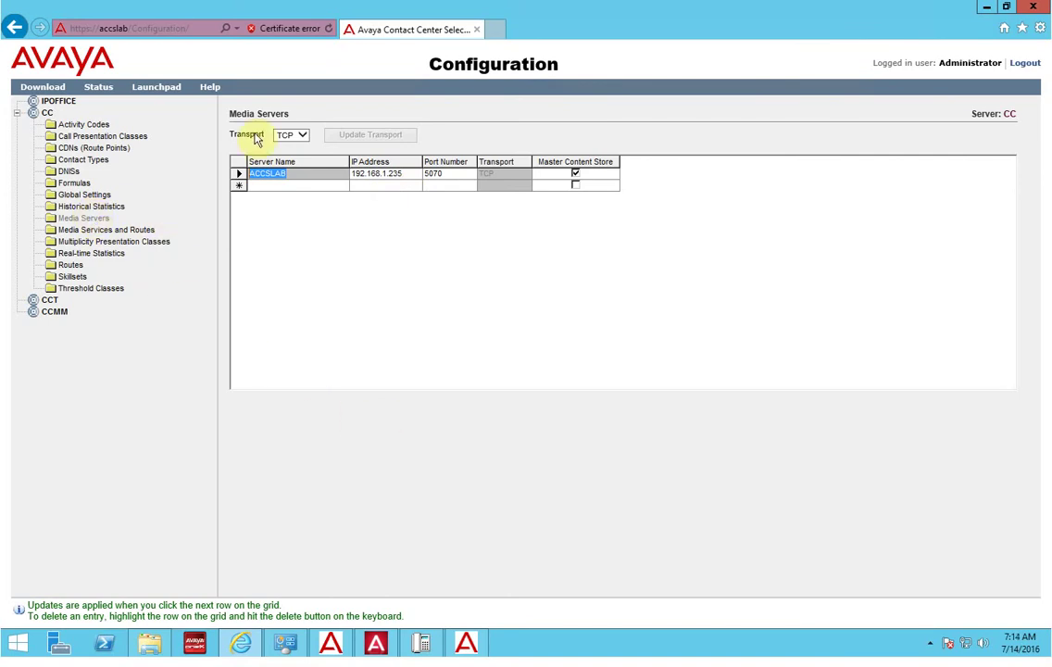
Return to the Launchpad, open Contact Center Management and expand supervisor sample1's agents
left_click(167, 90)
left_click(190, 103)
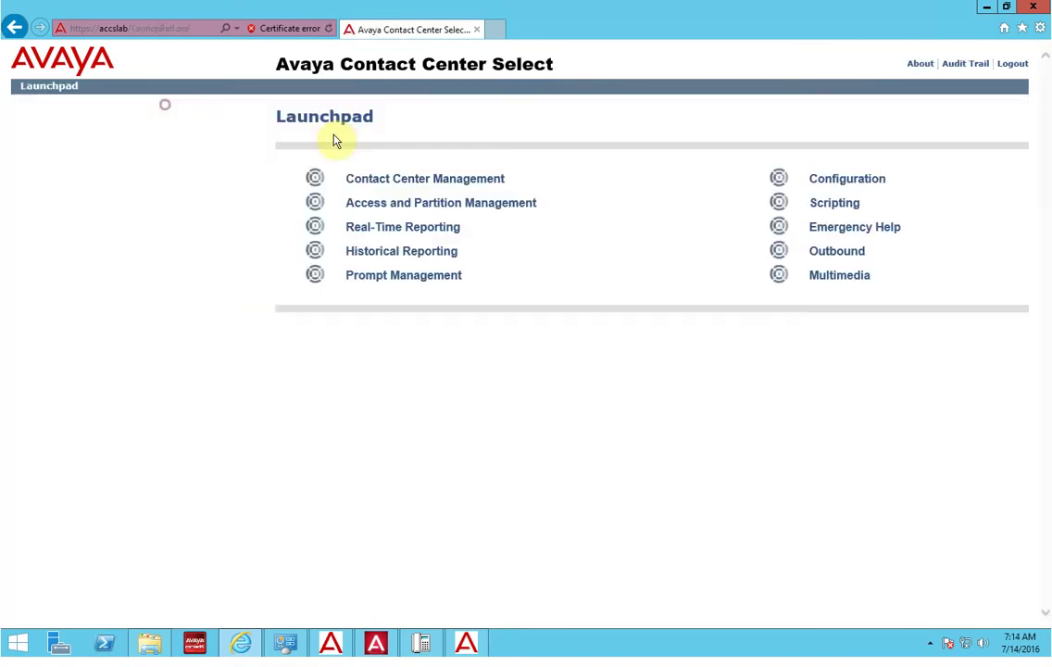
left_click(425, 178)
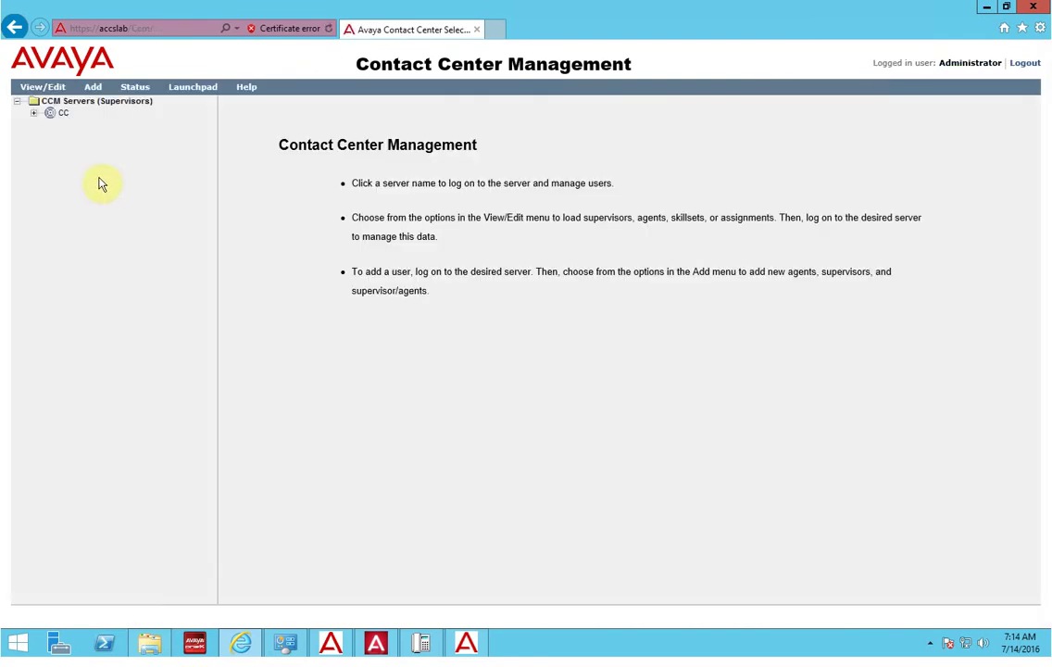
left_click(33, 113)
left_click(51, 136)
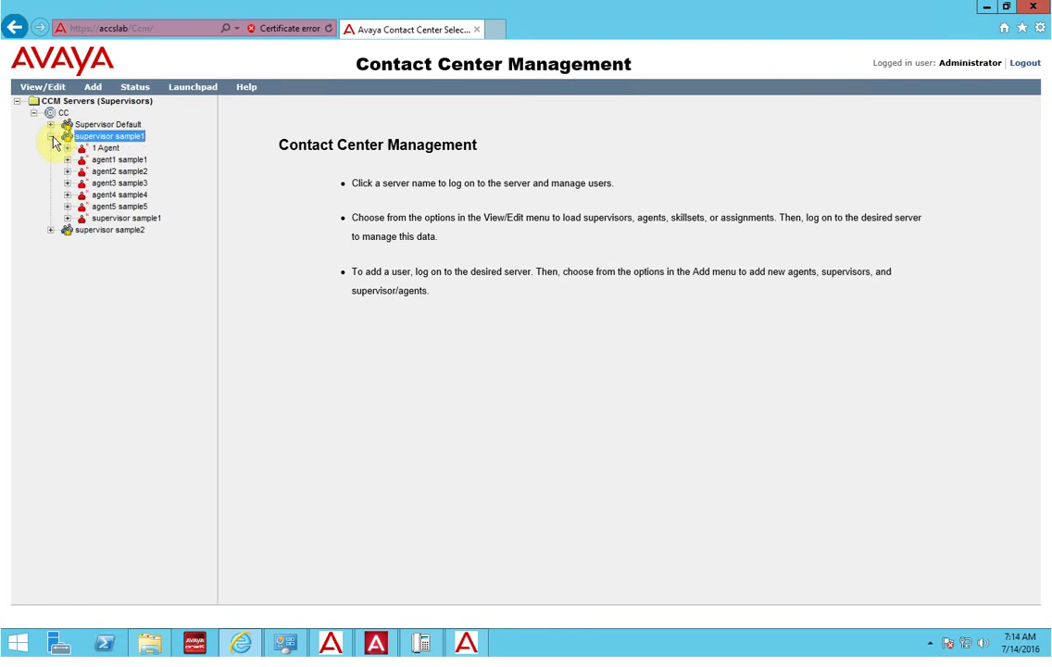
Expand supervisor sample2's agents and choose View Agent Details for 1 Agent
left_click(131, 173)
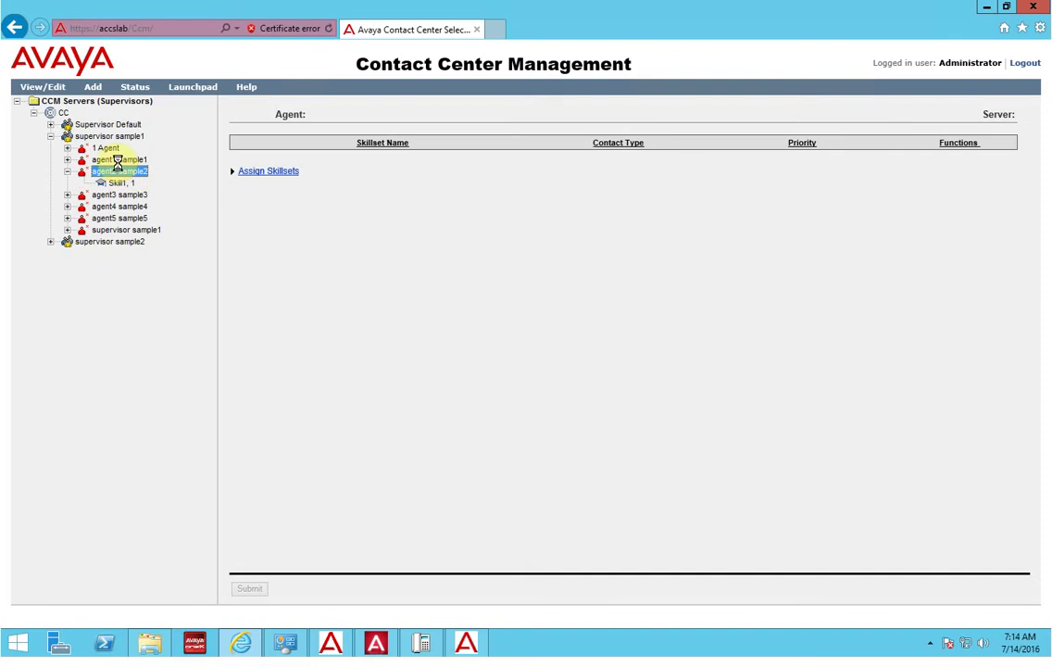
left_click(52, 242)
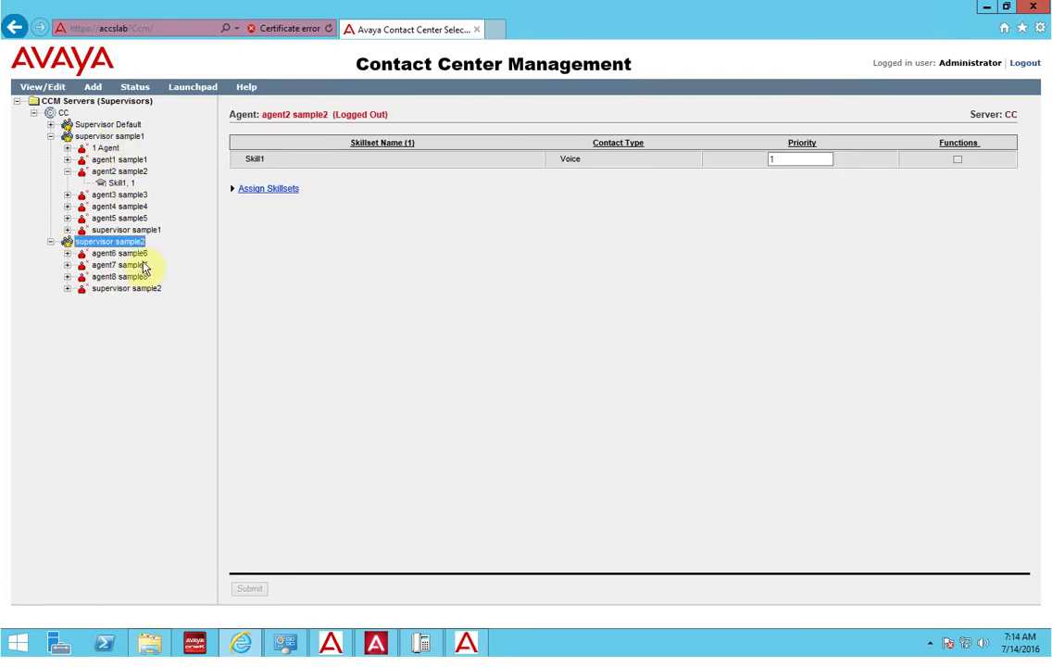
left_click(66, 171)
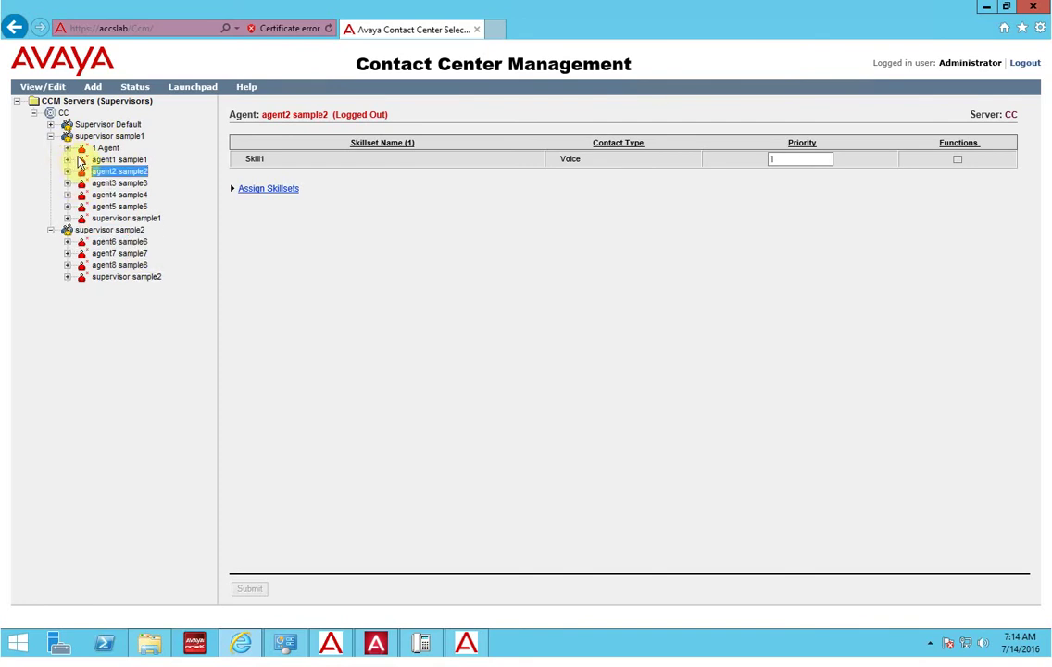
right_click(103, 148)
left_click(125, 154)
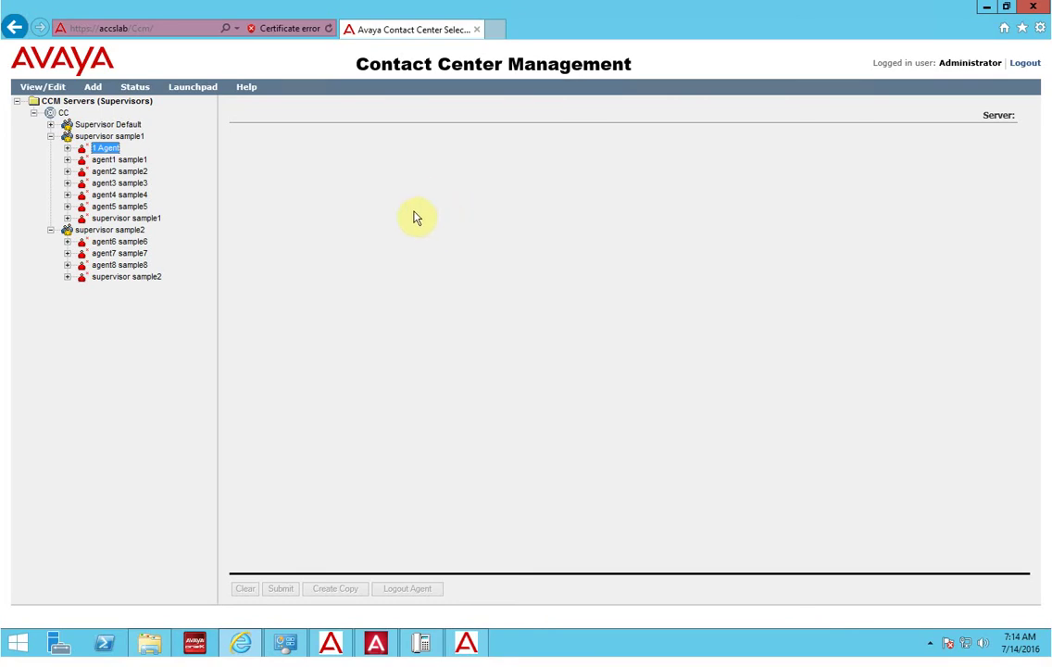
Review Agent 1's user details, confirming the Windows user name and login ID 100
left_click(337, 159)
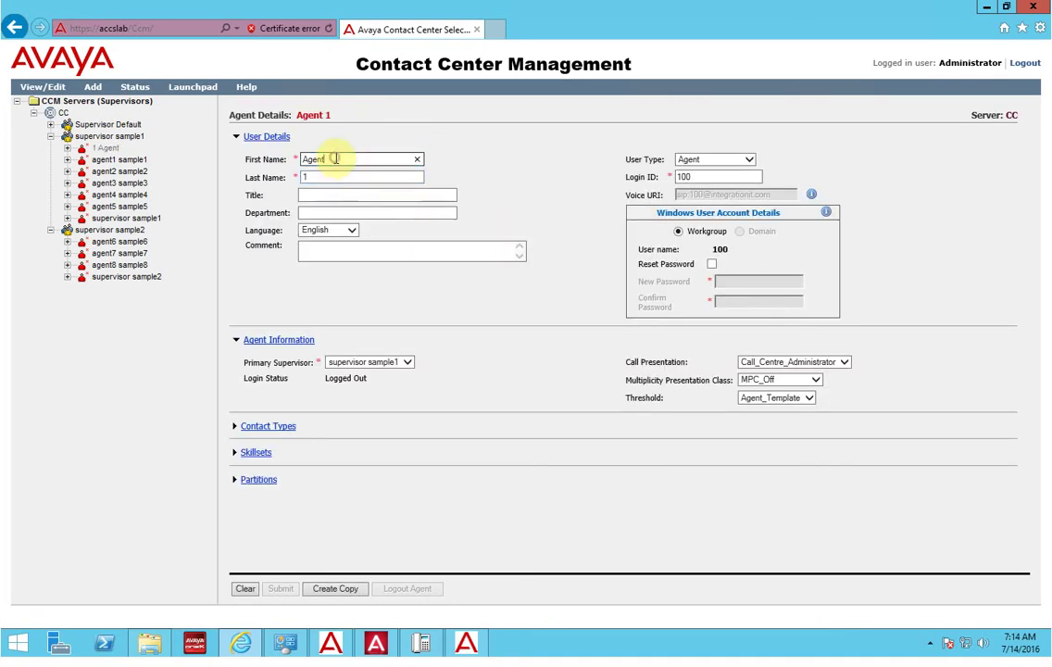
double_click(720, 250)
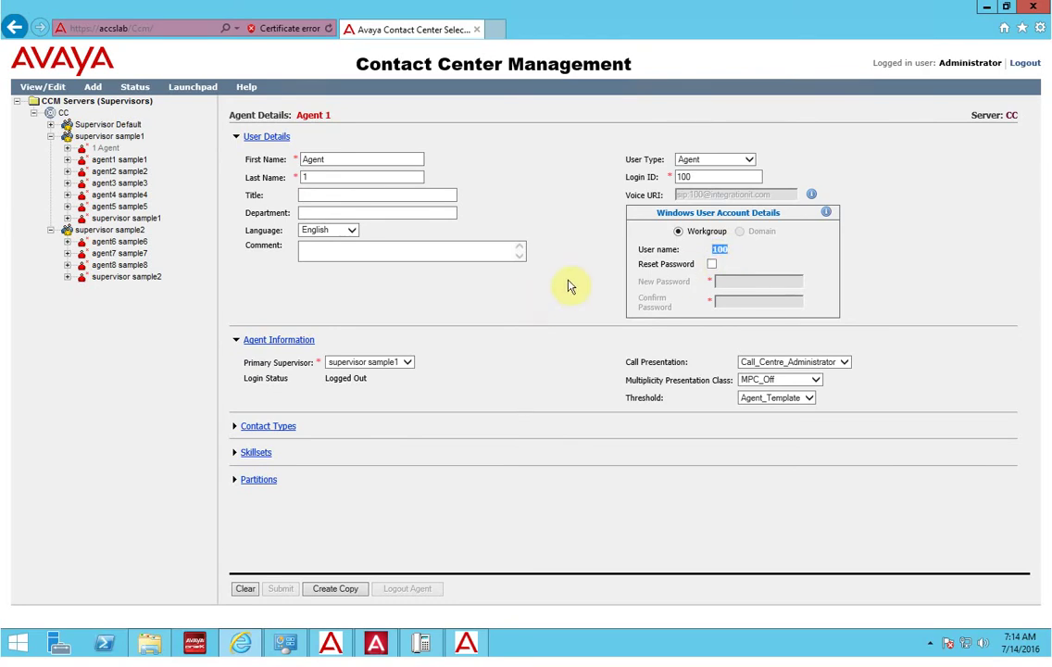
double_click(678, 177)
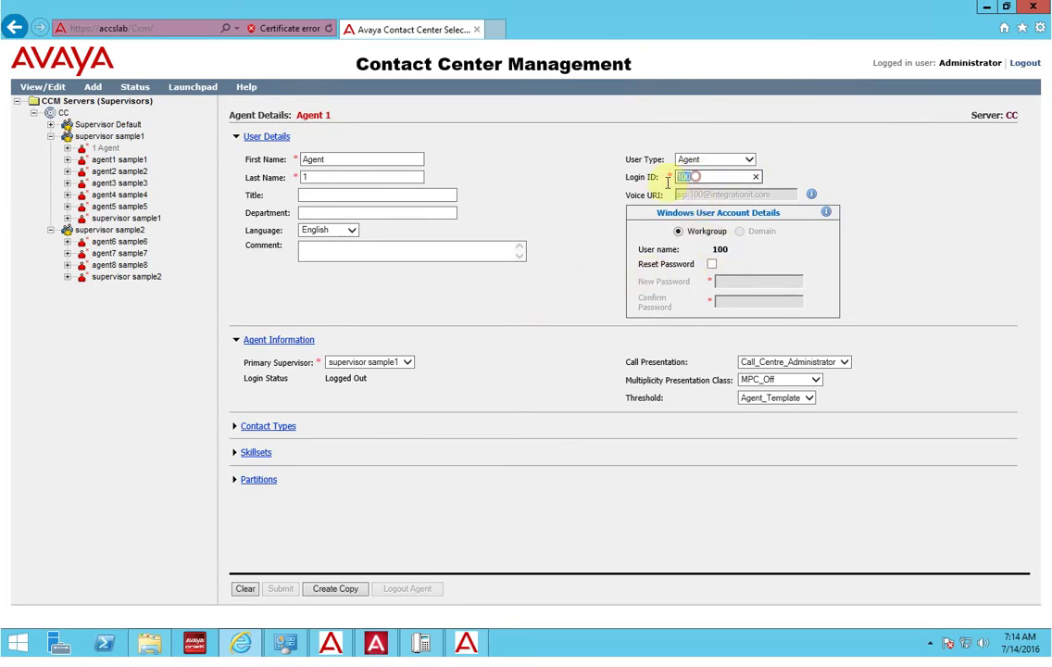
left_click(679, 197)
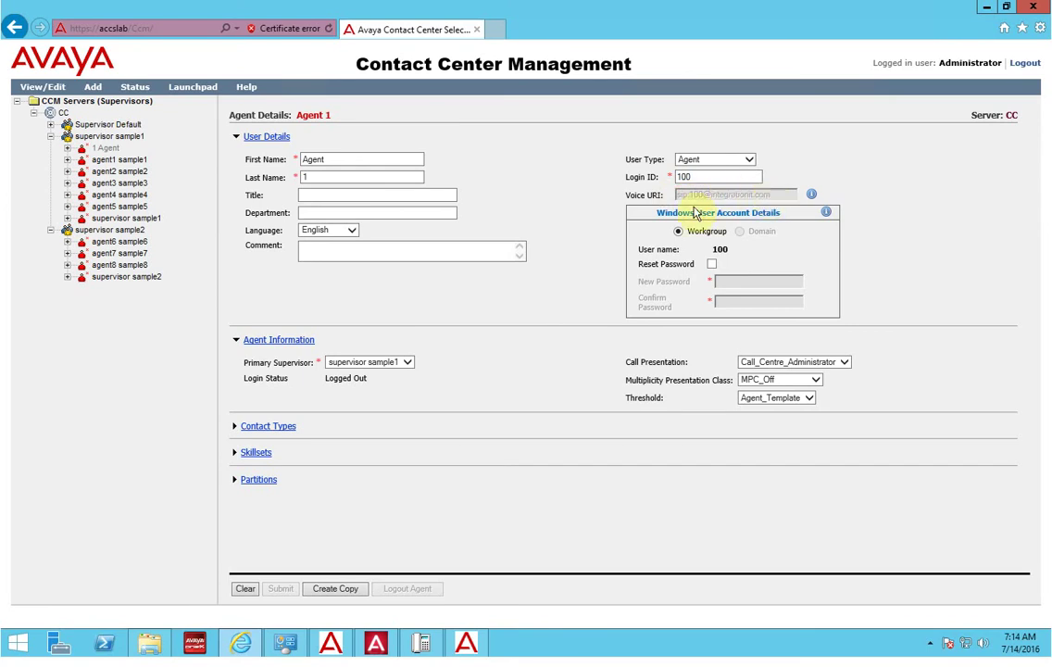
Check the Skill1 and Skill2 skillsets and Voice contact type, then return to the Launchpad
left_click(263, 453)
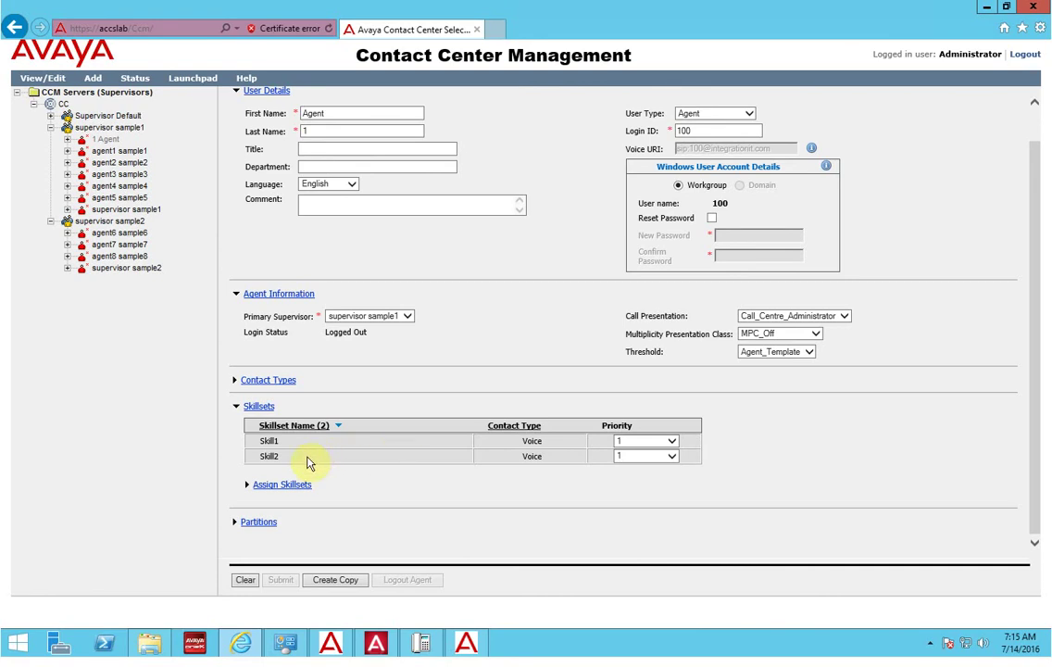
left_click(264, 383)
left_click_drag(696, 444, 700, 500)
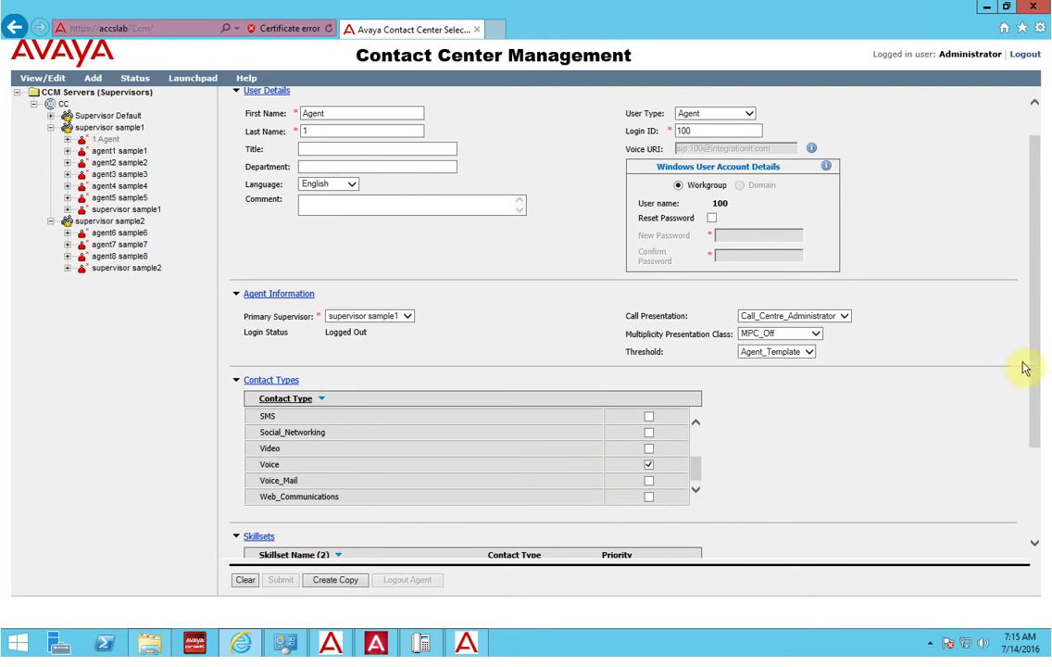
left_click_drag(1032, 367, 1019, 491)
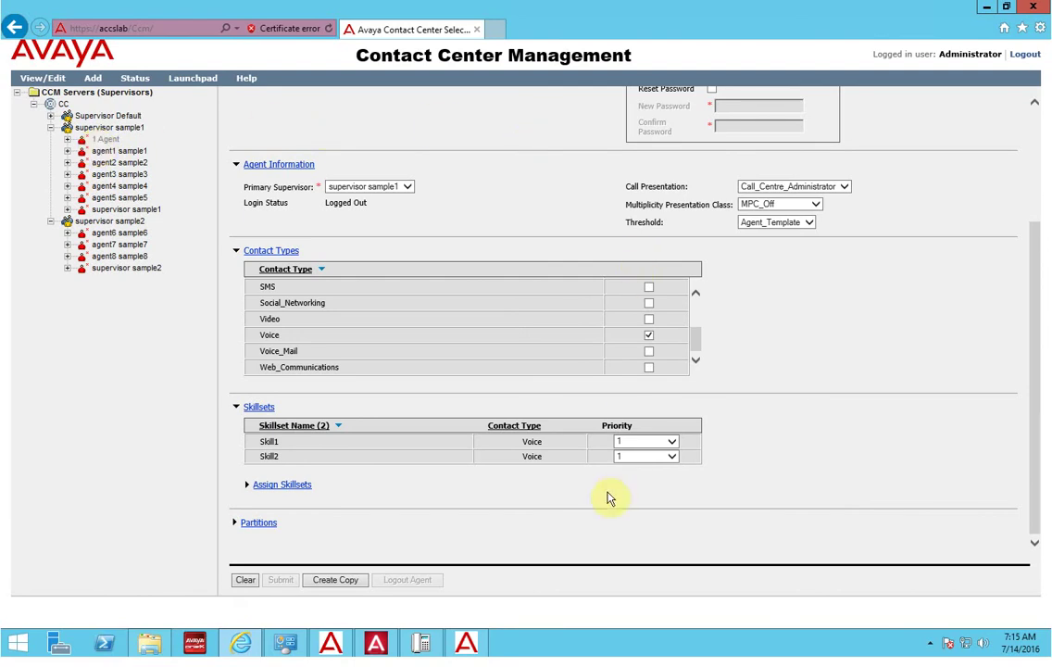
left_click(183, 82)
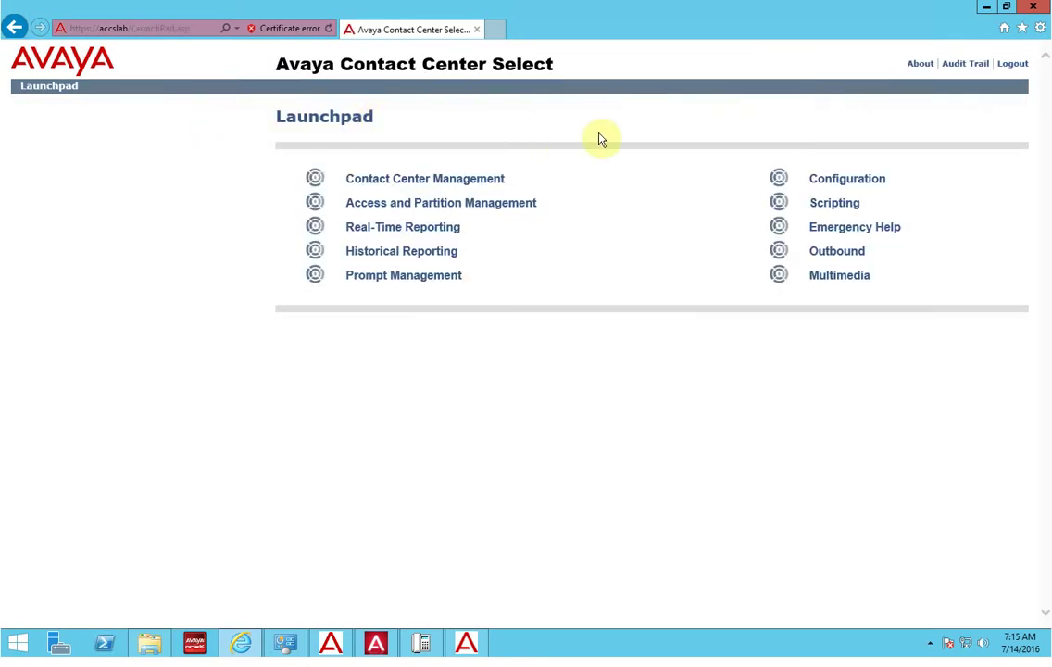
Go to Scripting on the Launchpad and launch Orchestration Designer
left_click(838, 203)
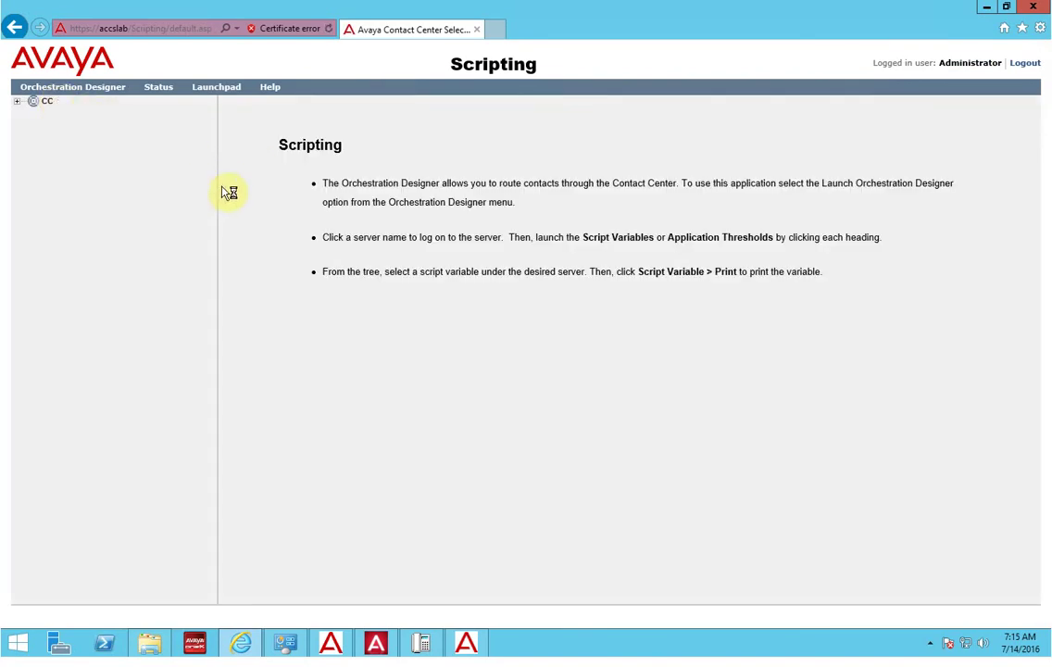
left_click(79, 90)
left_click(75, 105)
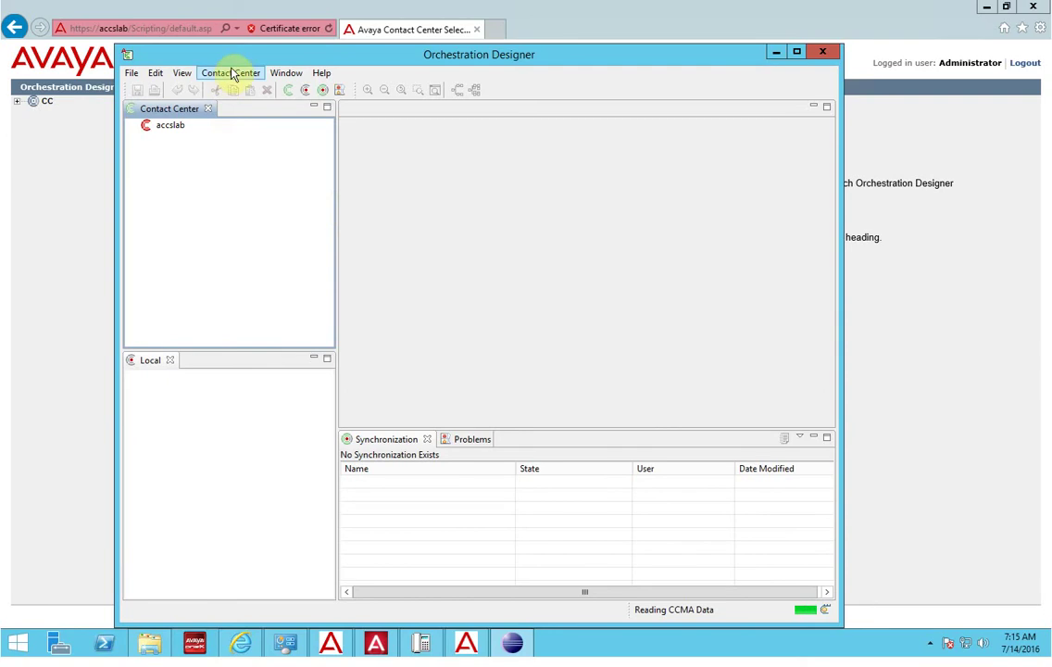
Maximize Orchestration Designer, expand accslab > CC > Applications, and widen the Contact Center pane
double_click(254, 58)
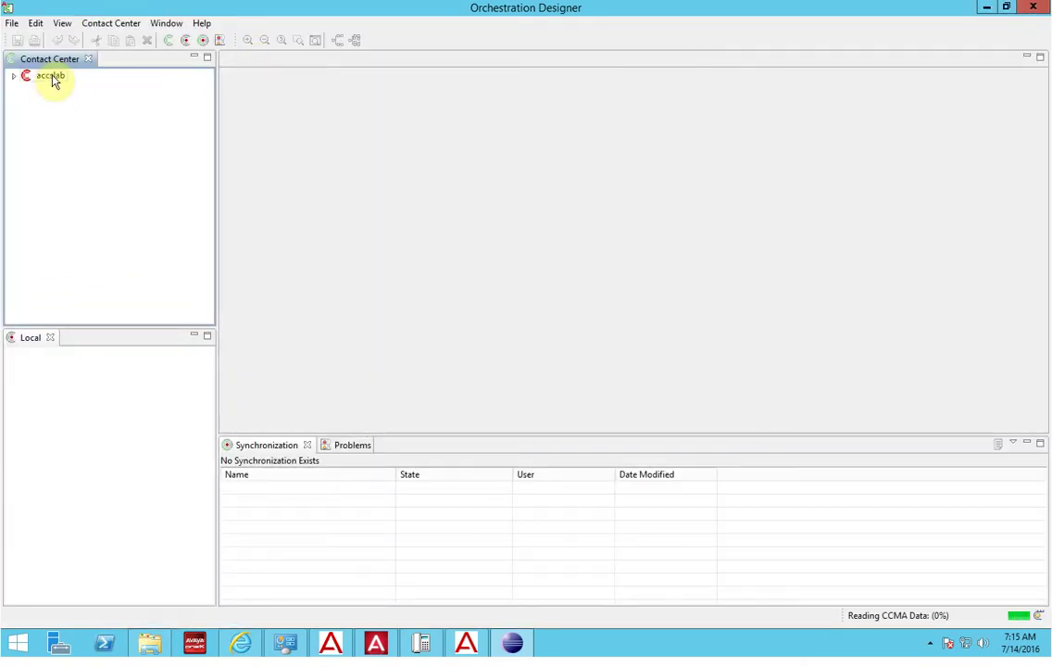
left_click(15, 76)
left_click(29, 89)
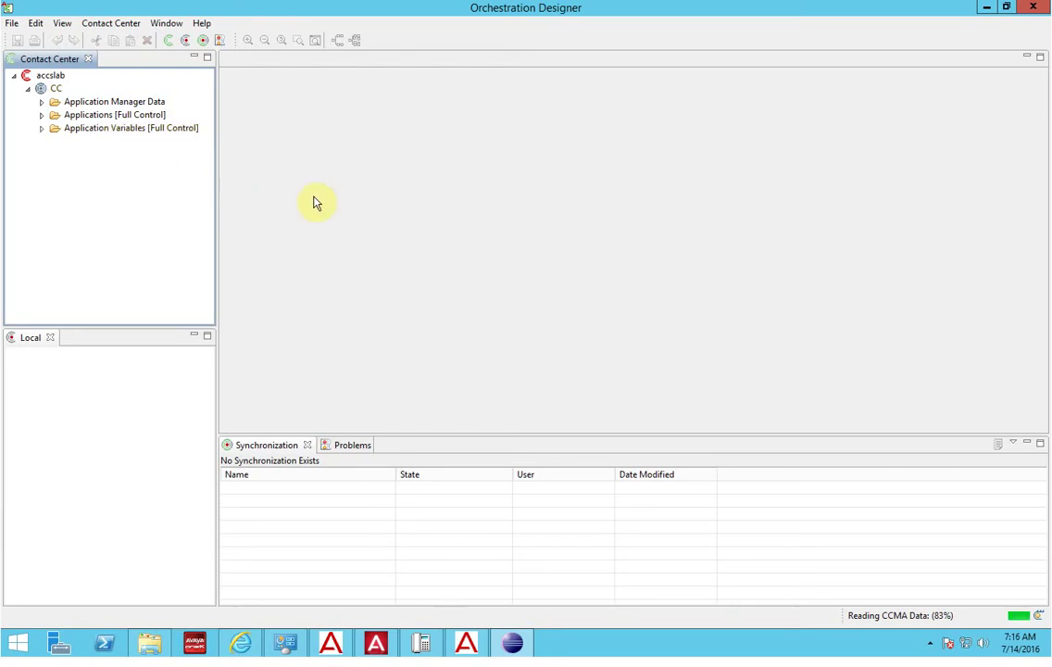
left_click(41, 115)
left_click_drag(215, 155, 254, 139)
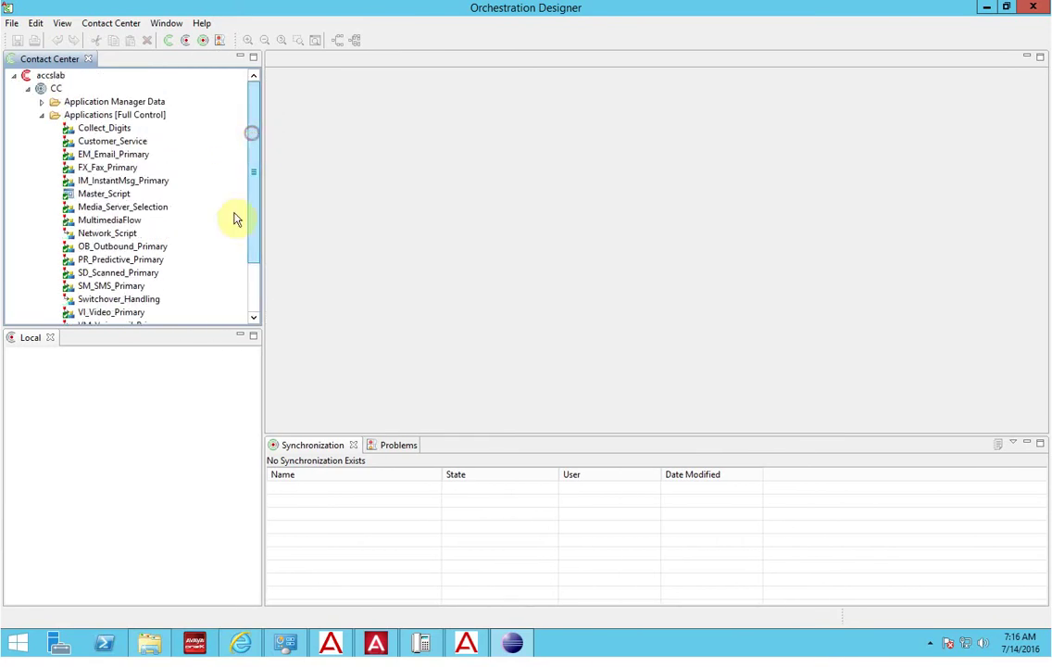
left_click(253, 278)
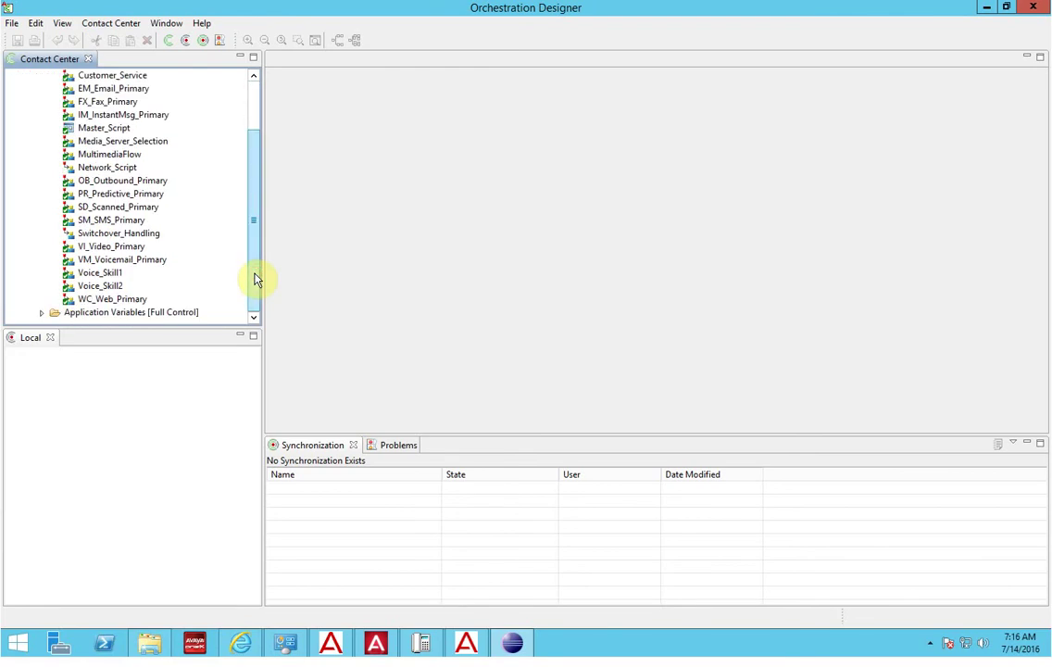
left_click_drag(256, 280, 248, 230)
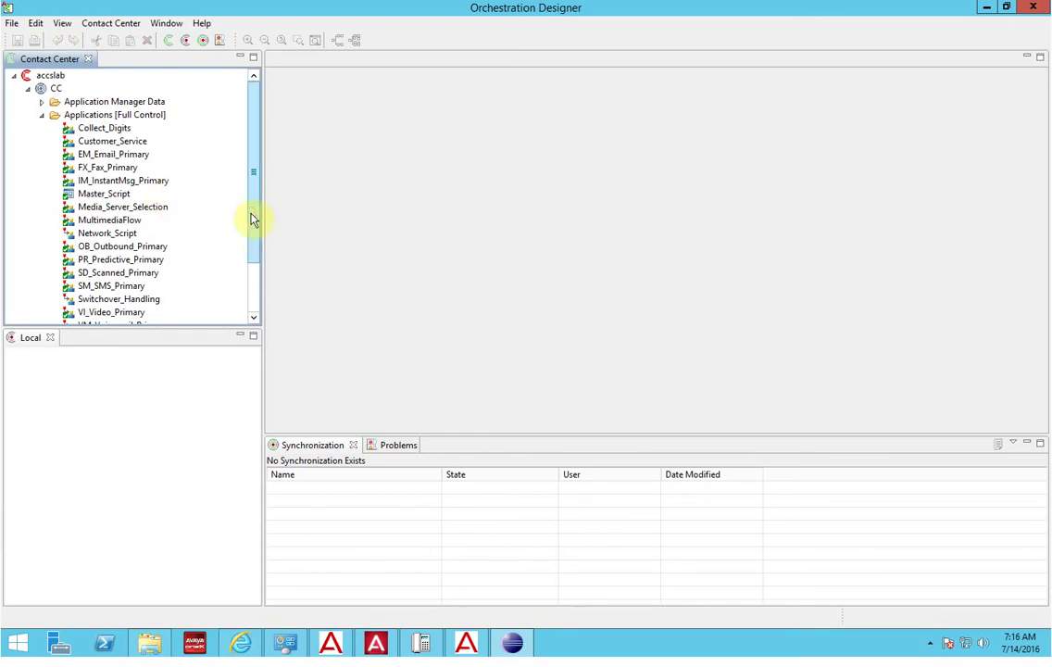
Open the Customer_Service script and pan to Check Menu Option's Skill1, Skill2, DigitCollection and Voicemail branches, then minimize it
right_click(113, 145)
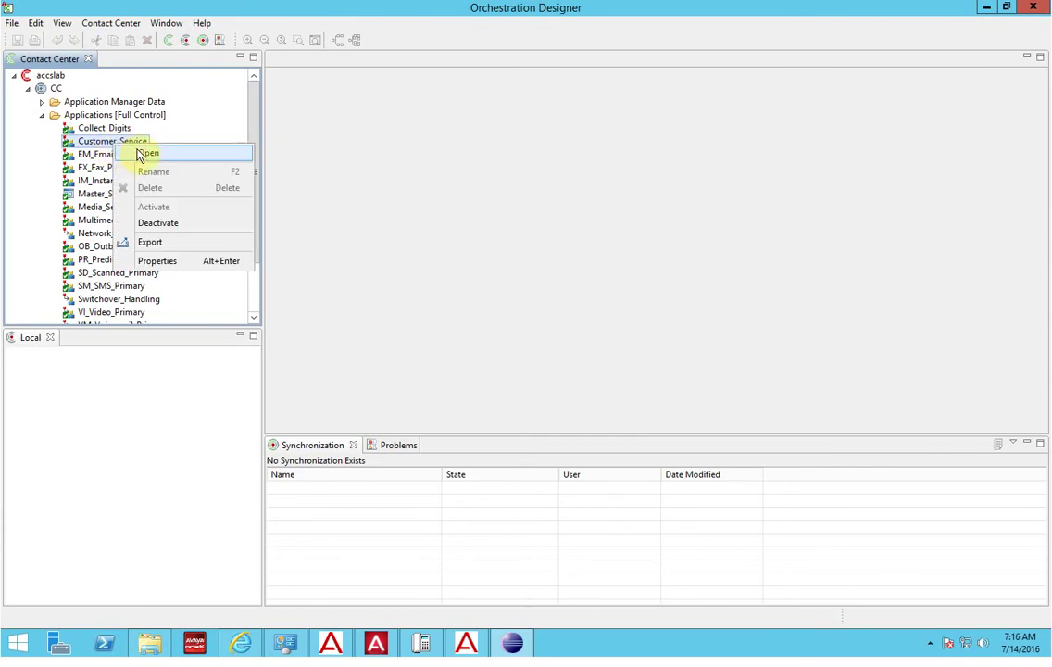
left_click(141, 152)
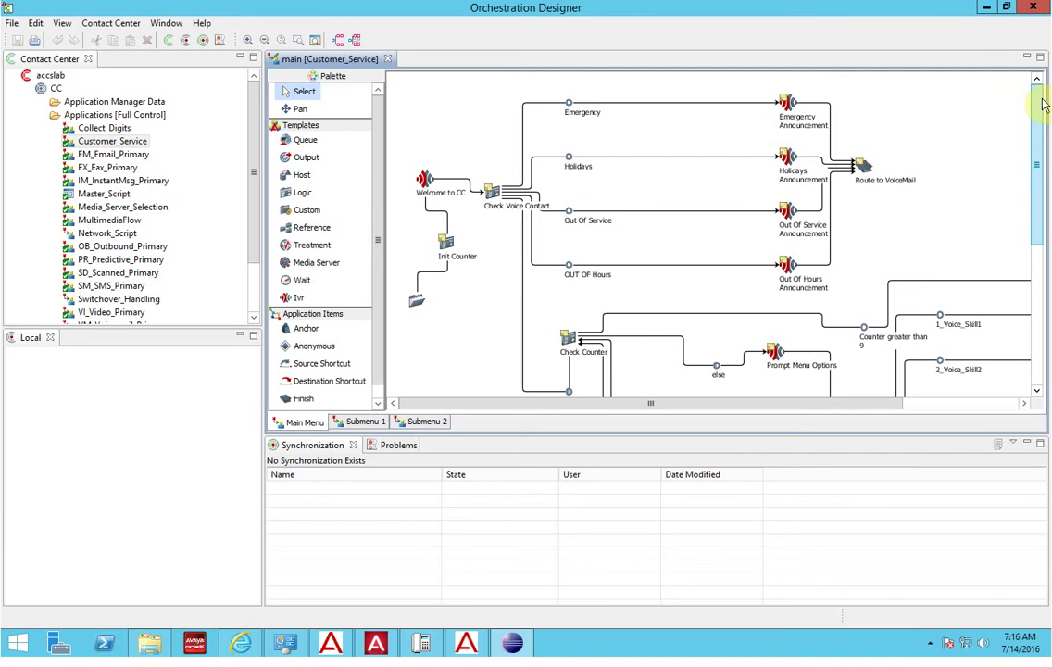
left_click_drag(1036, 104, 1014, 113)
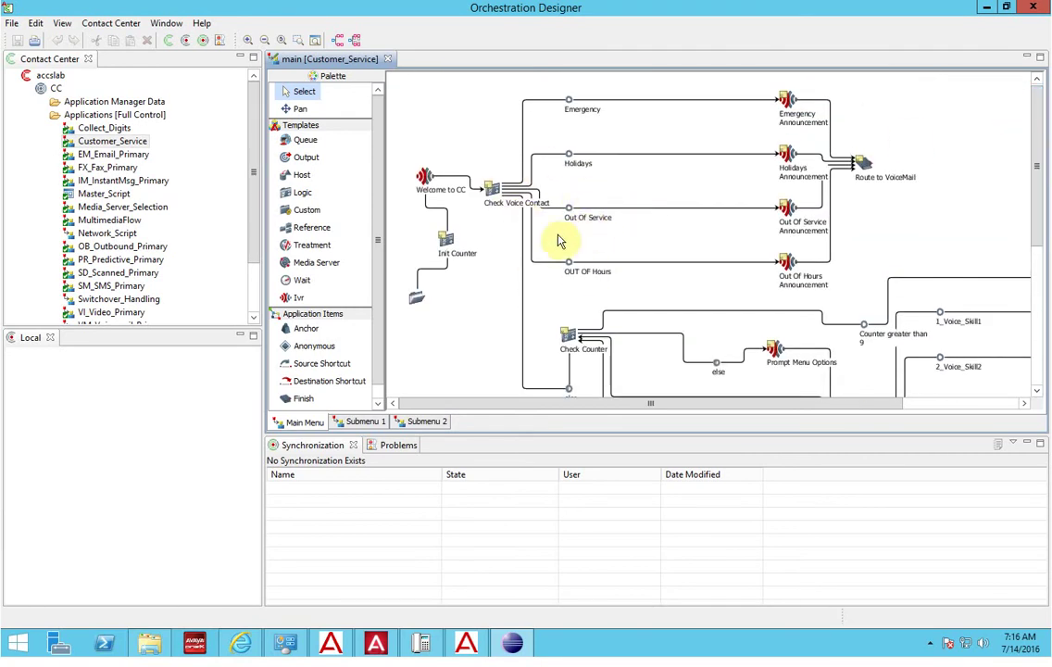
mouse_move(615, 404)
left_mouse_down()
mouse_move(645, 409)
mouse_move(600, 413)
left_mouse_up()
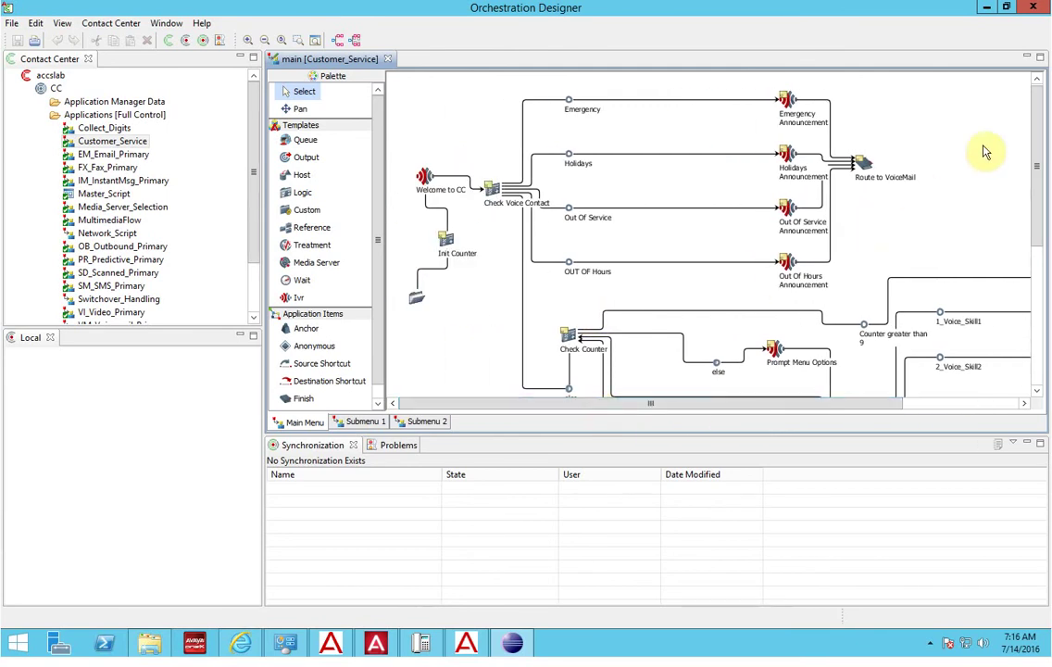
left_click_drag(1027, 130, 1045, 184)
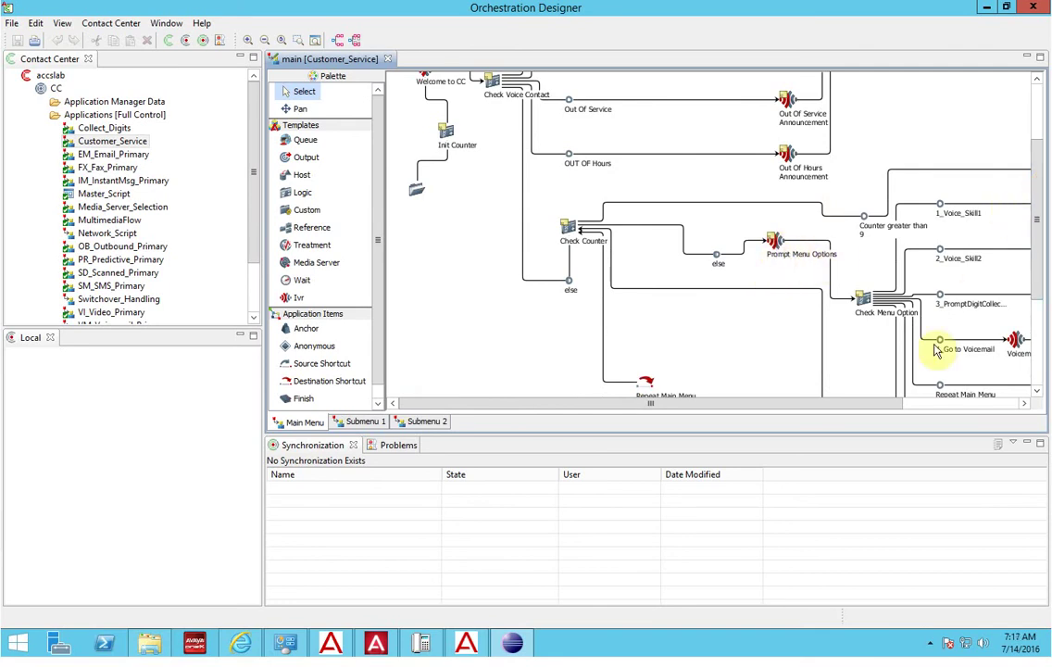
left_click_drag(874, 404, 983, 404)
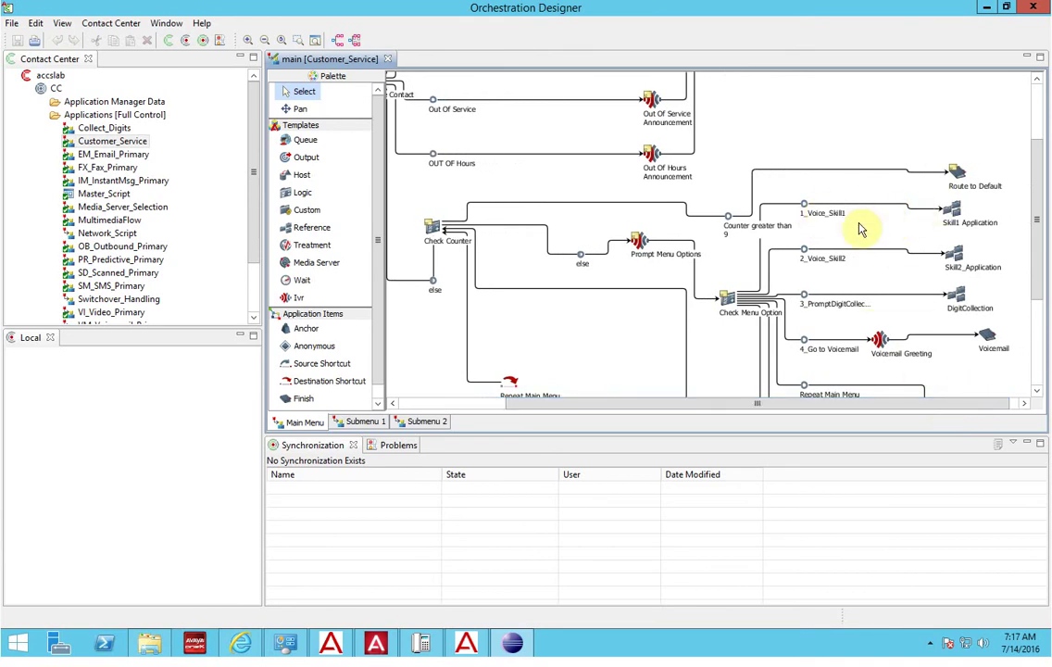
left_click(513, 640)
Open Contact Center Management from the Launchpad management links
left_click(203, 88)
left_click(202, 103)
left_click(385, 182)
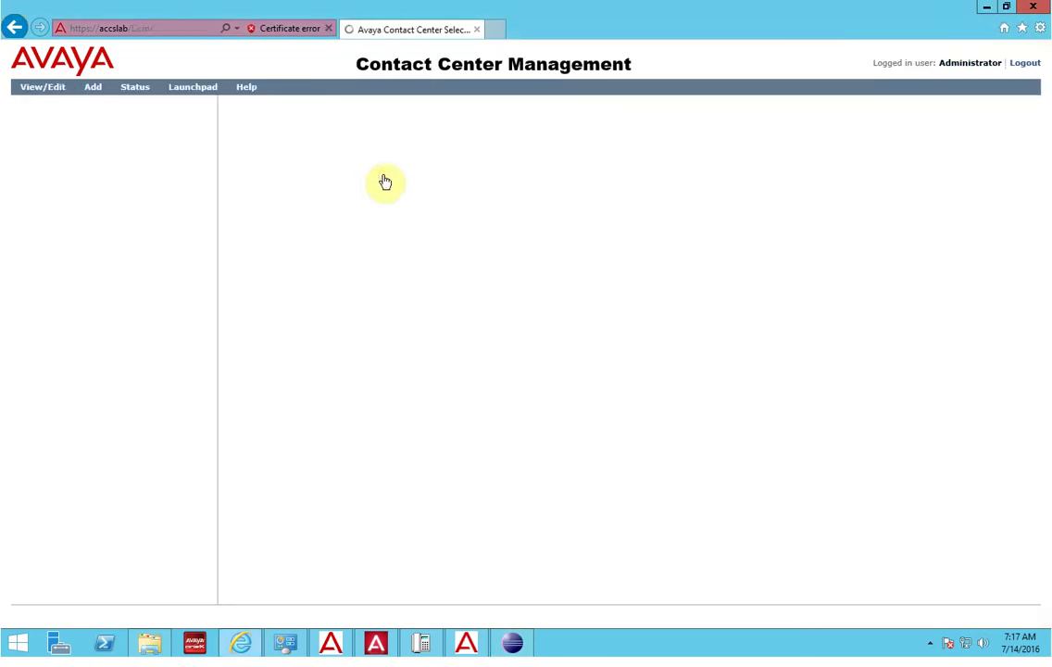
View agent 1's details under CC > sample1, confirming skillsets Skill1 and Skill2, then return to Orchestration Designer
left_click(33, 113)
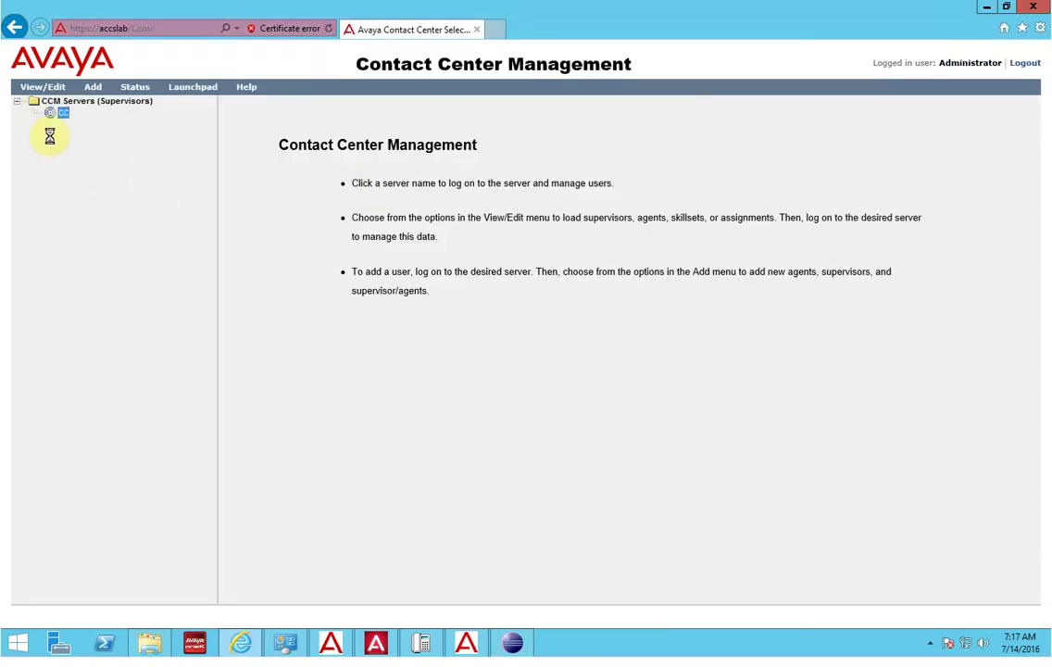
left_click(51, 136)
left_click(51, 125)
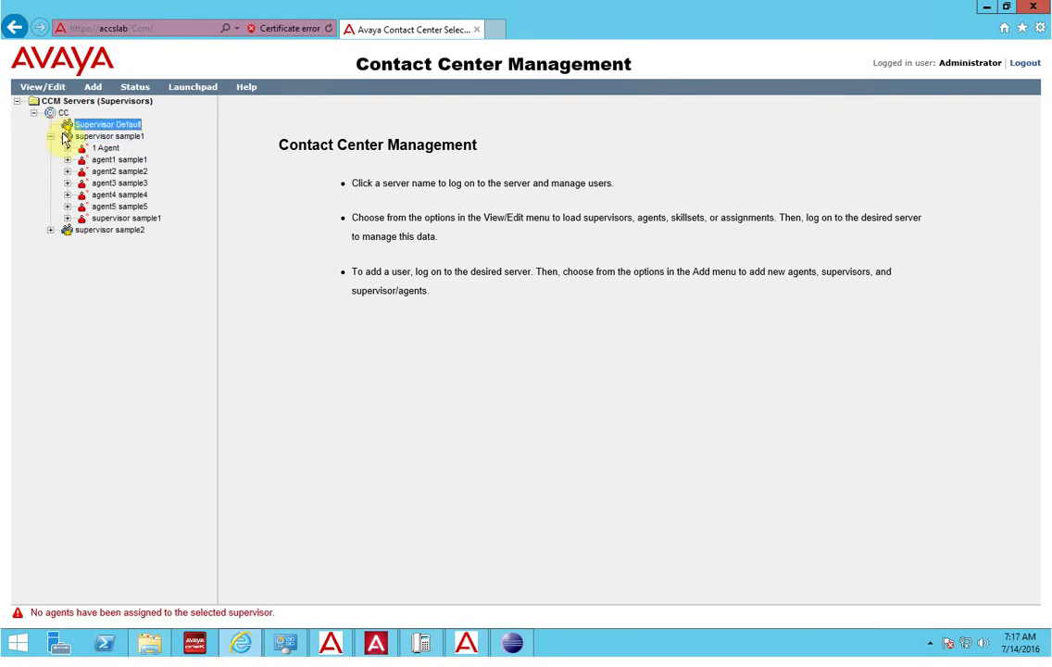
right_click(98, 149)
left_click(120, 154)
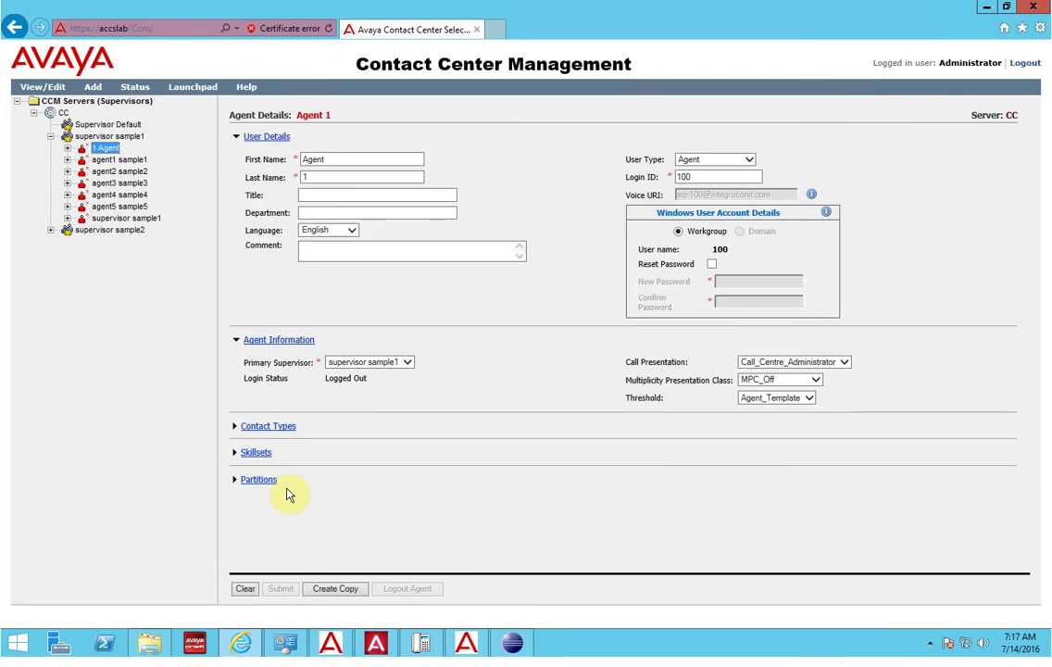
left_click(255, 453)
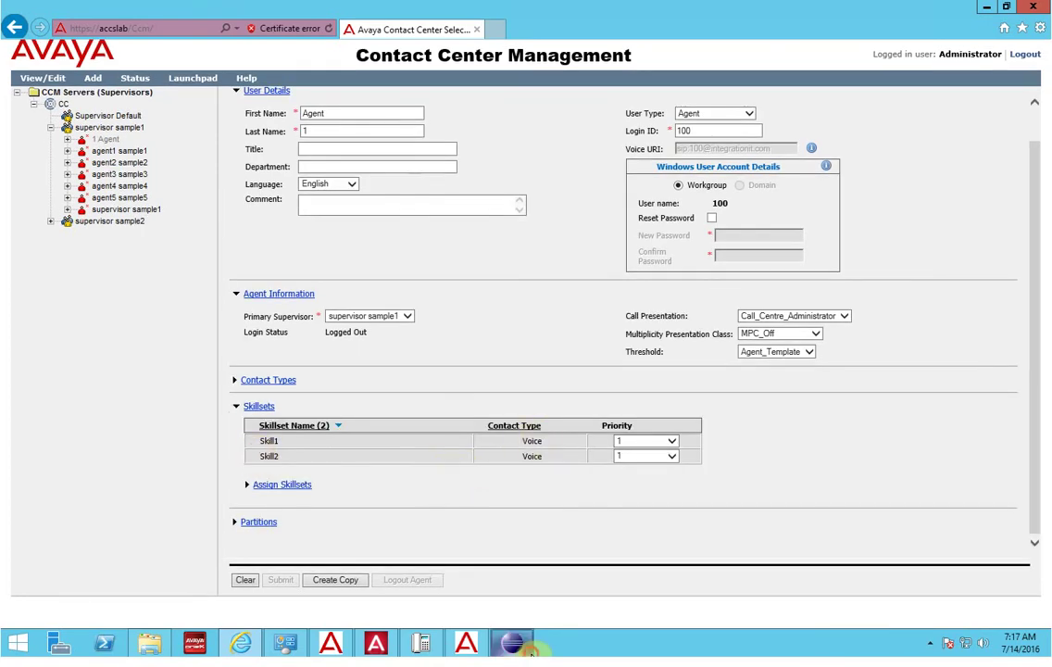
key("alt+Tab")
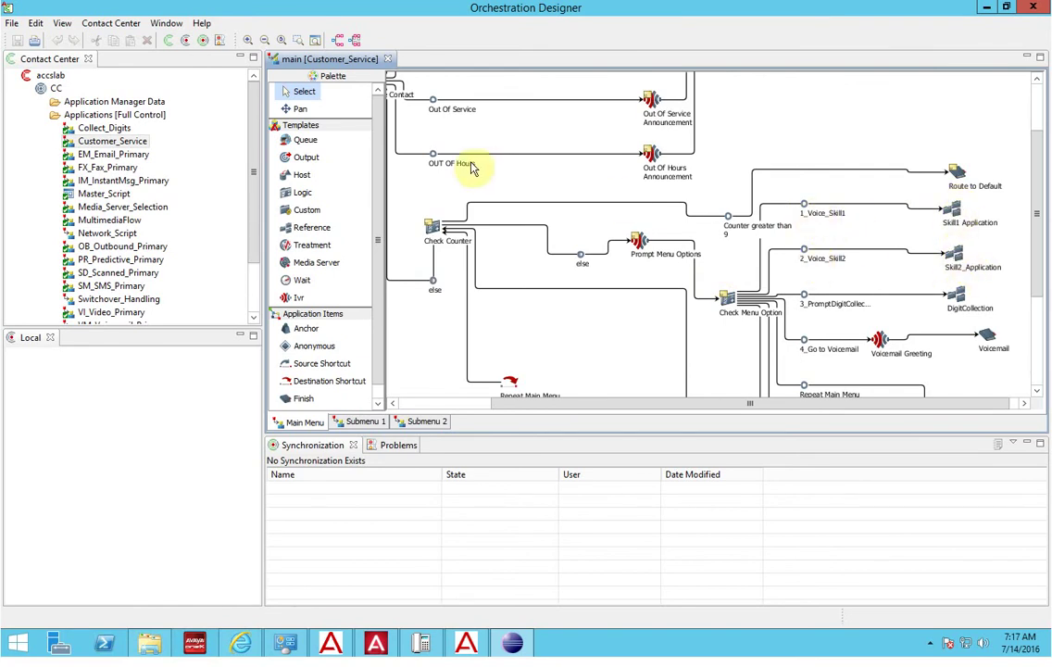
Confirm Customer_Service's Activate option is greyed out, then open Master_Script's Contact_Router configuration
right_click(83, 145)
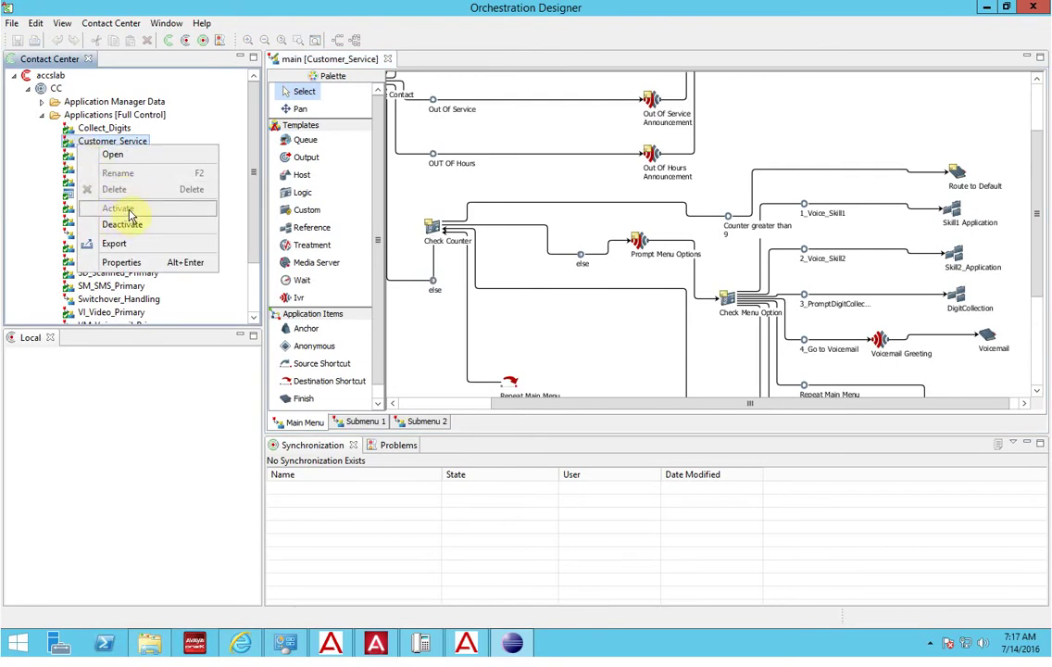
left_click(113, 215)
left_click(252, 150)
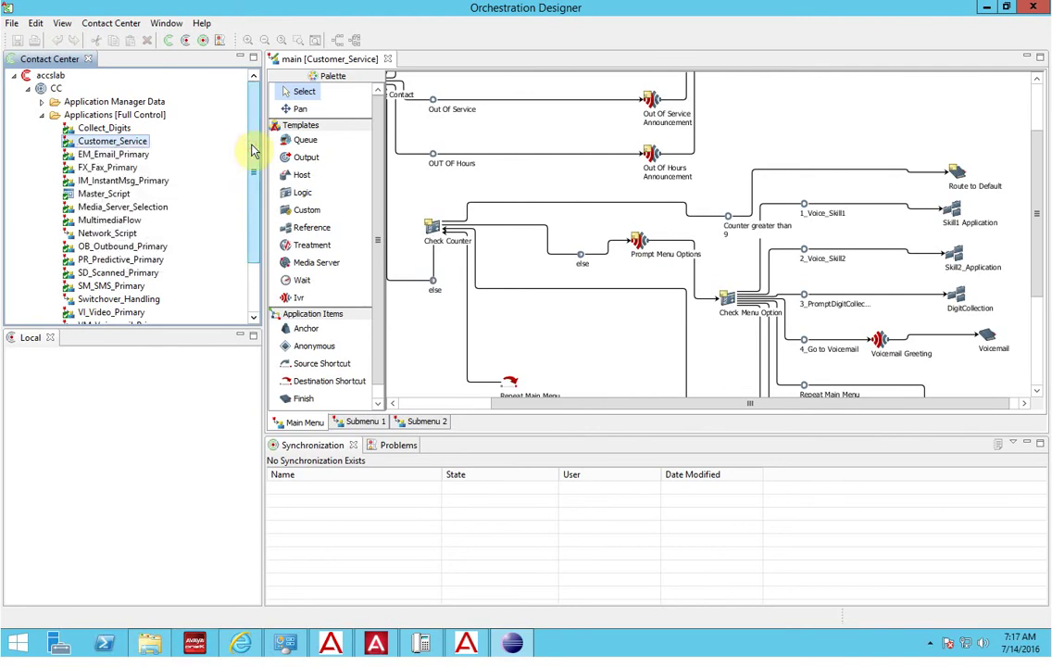
left_click(98, 198)
double_click(98, 198)
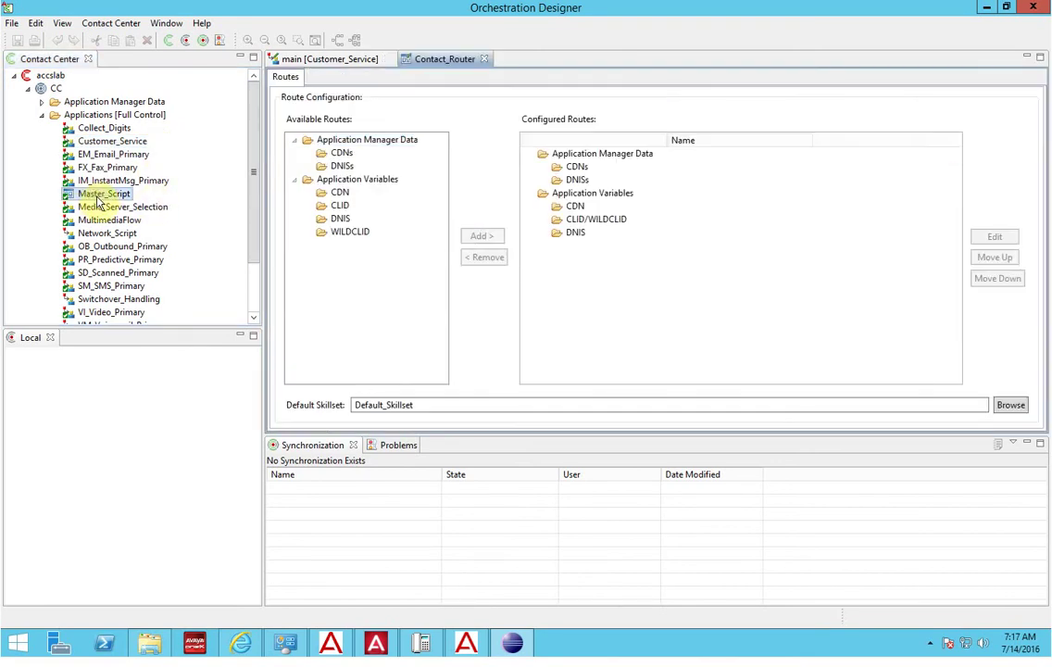
Add the CDNs to Configured Routes and select SampleCDN, routed to Customer_Service
left_click(341, 154)
left_click_drag(340, 157, 575, 174)
left_click(545, 169)
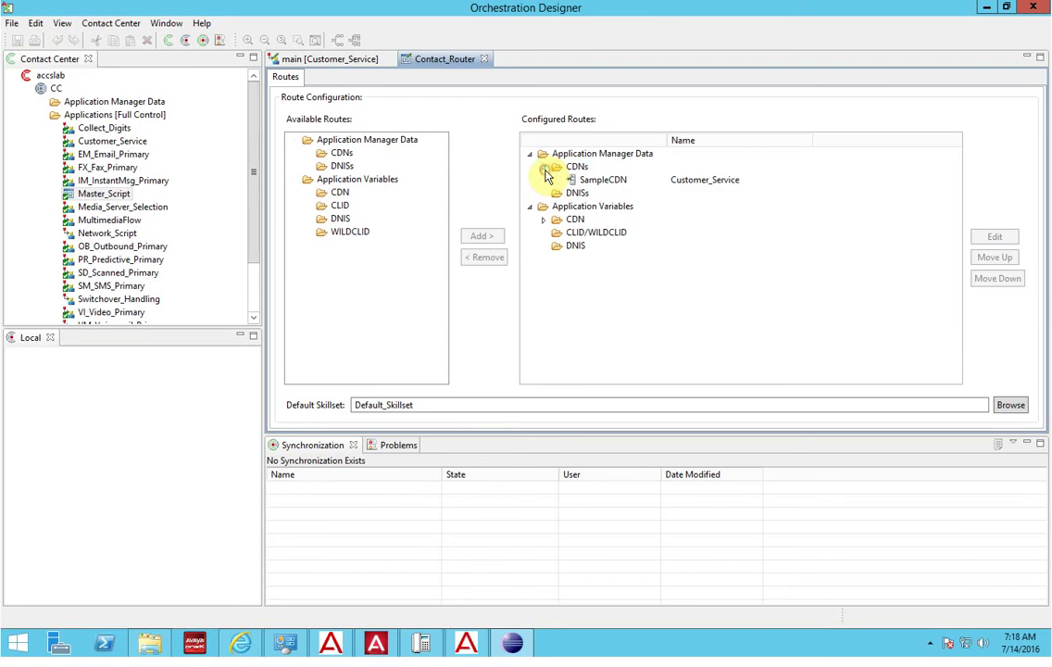
left_click(607, 184)
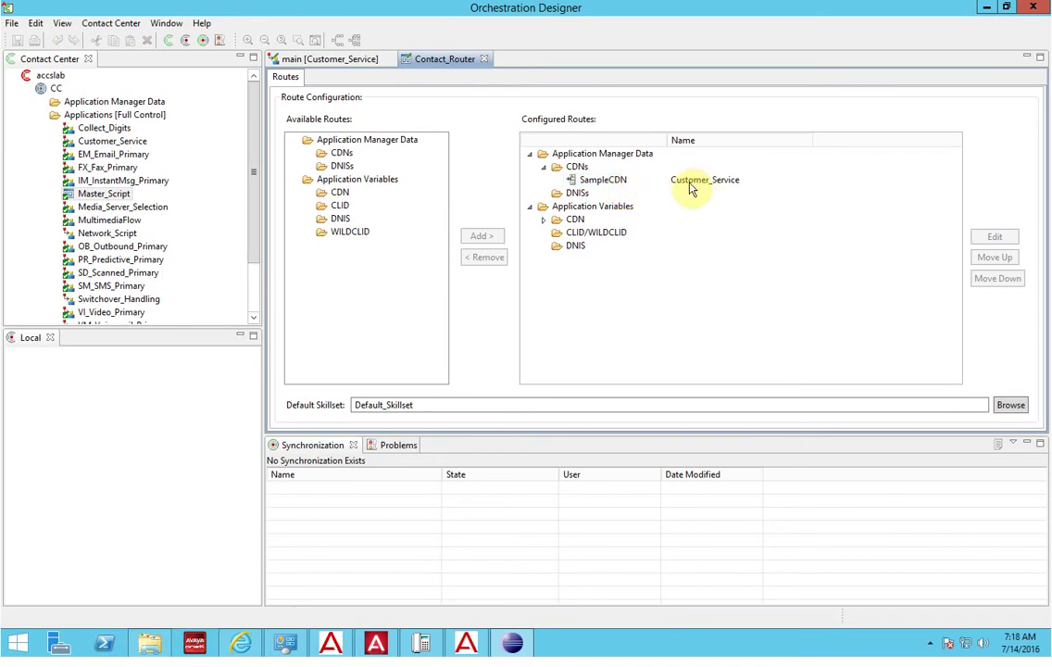
Glance at the Customer_Service flow diagram, then go back to the Contact_Router configuration
left_click(333, 60)
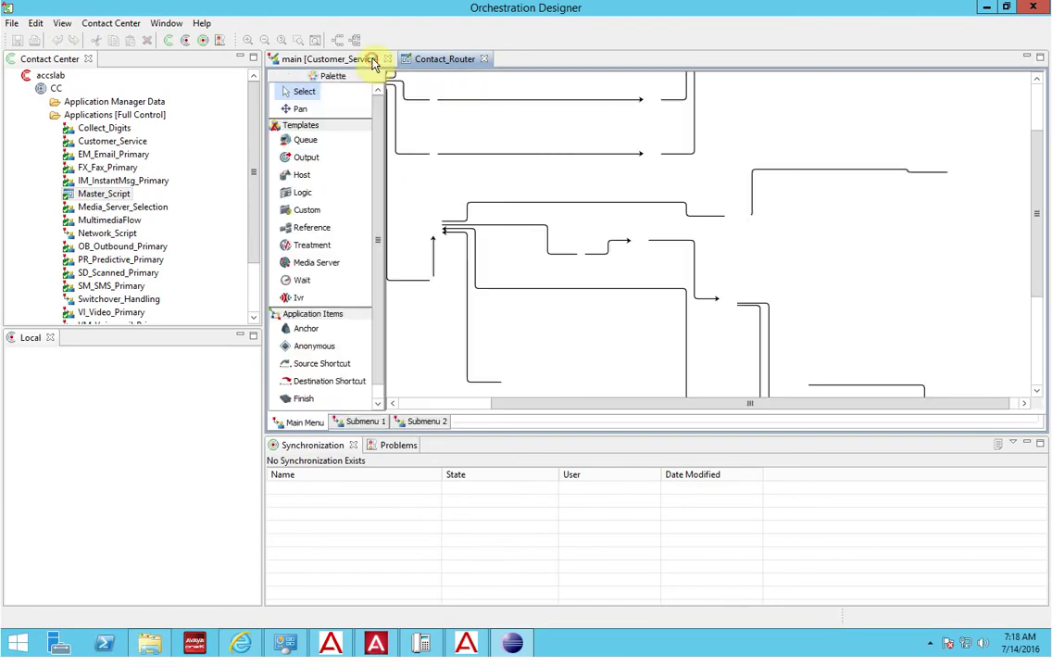
left_click_drag(1035, 176, 1005, 118)
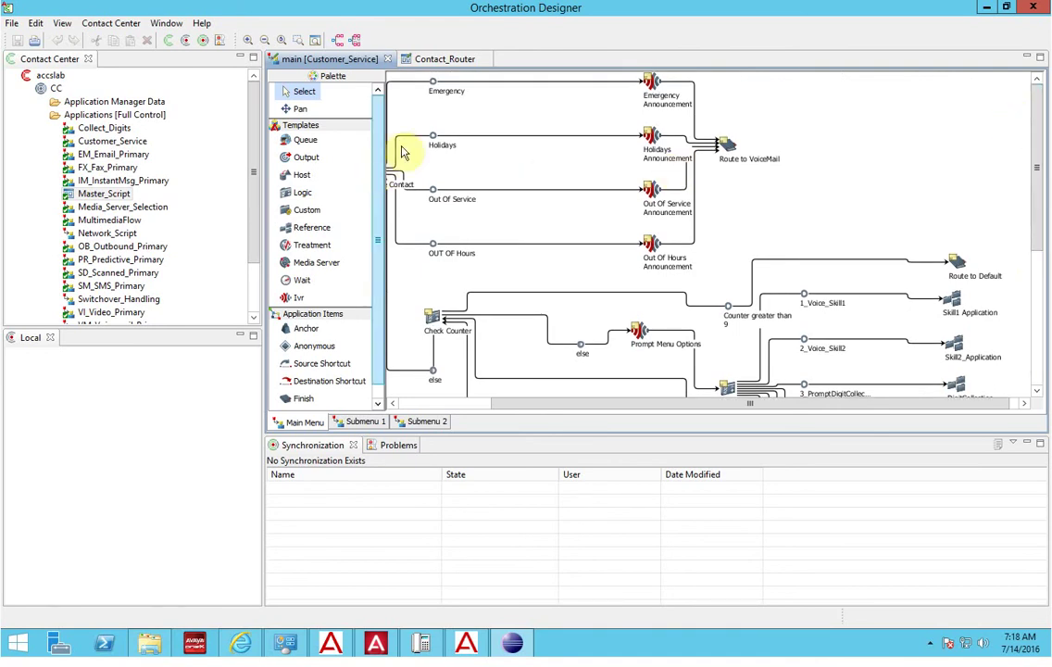
left_click(432, 59)
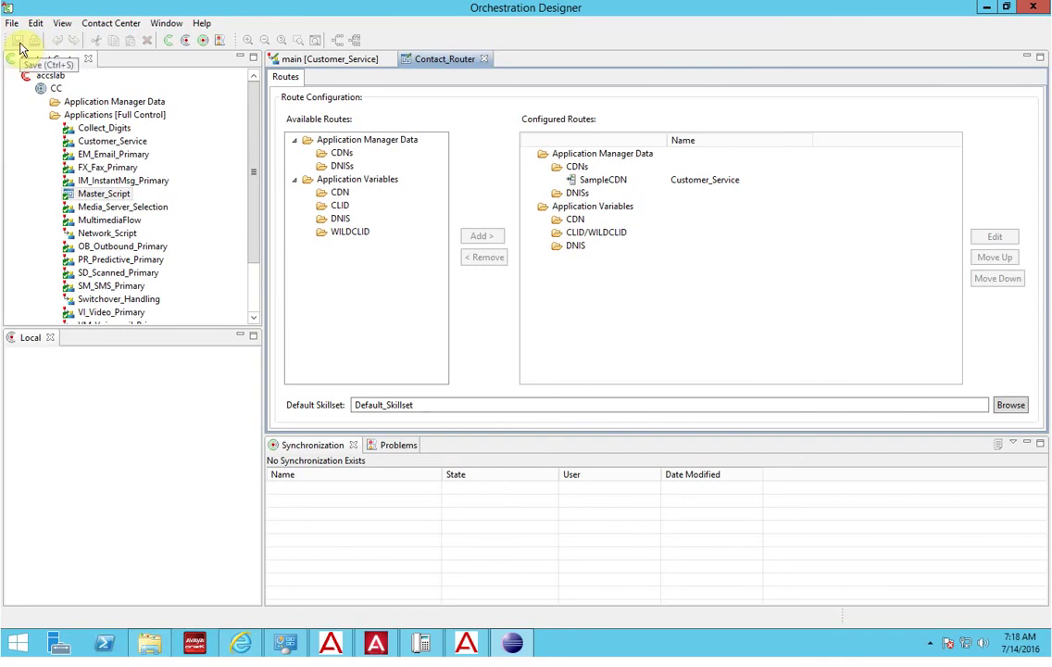
Minimize Orchestration Designer and the browser, and move the CCT Reference Client to the upper left
left_click(984, 11)
left_click(985, 11)
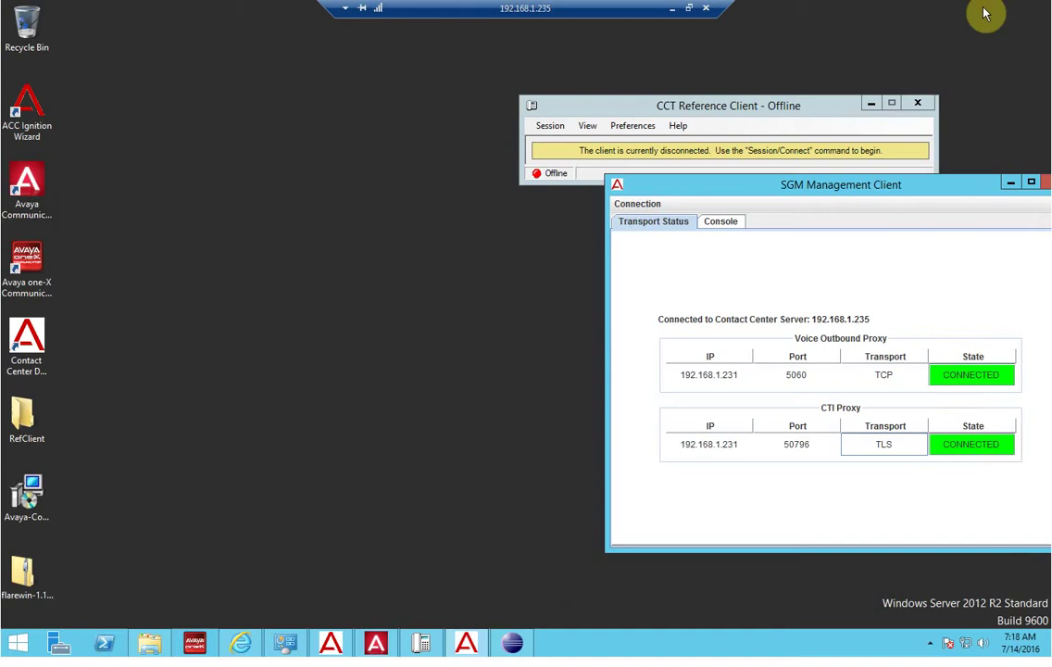
left_click_drag(648, 106, 276, 96)
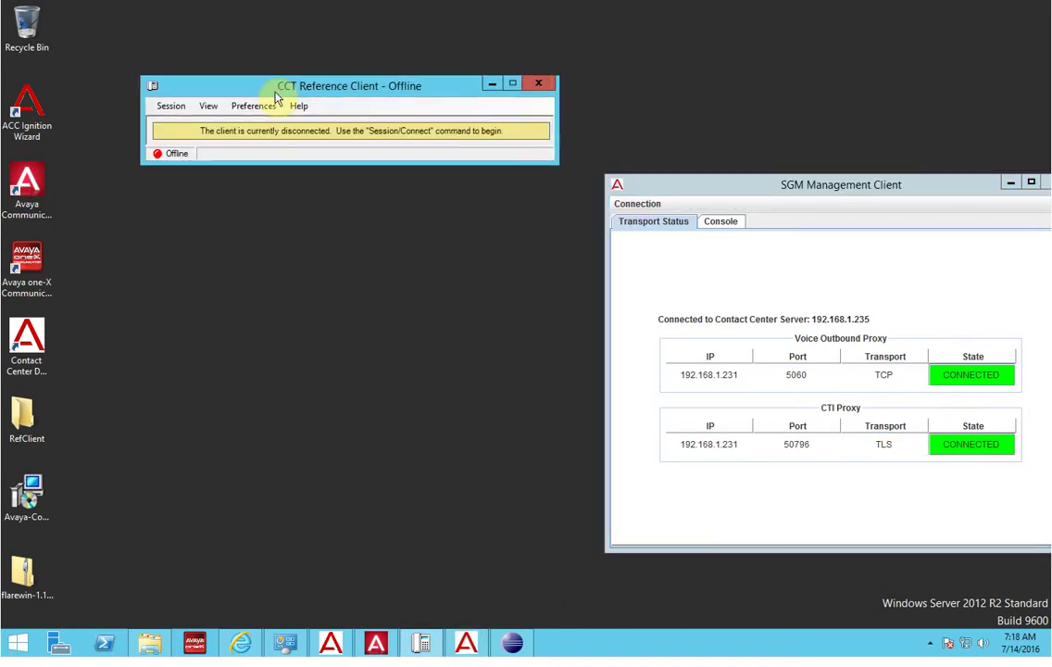
Show Avaya Communicator logged in as 100 beside the client, then bring up IP Office Manager
left_click(387, 642)
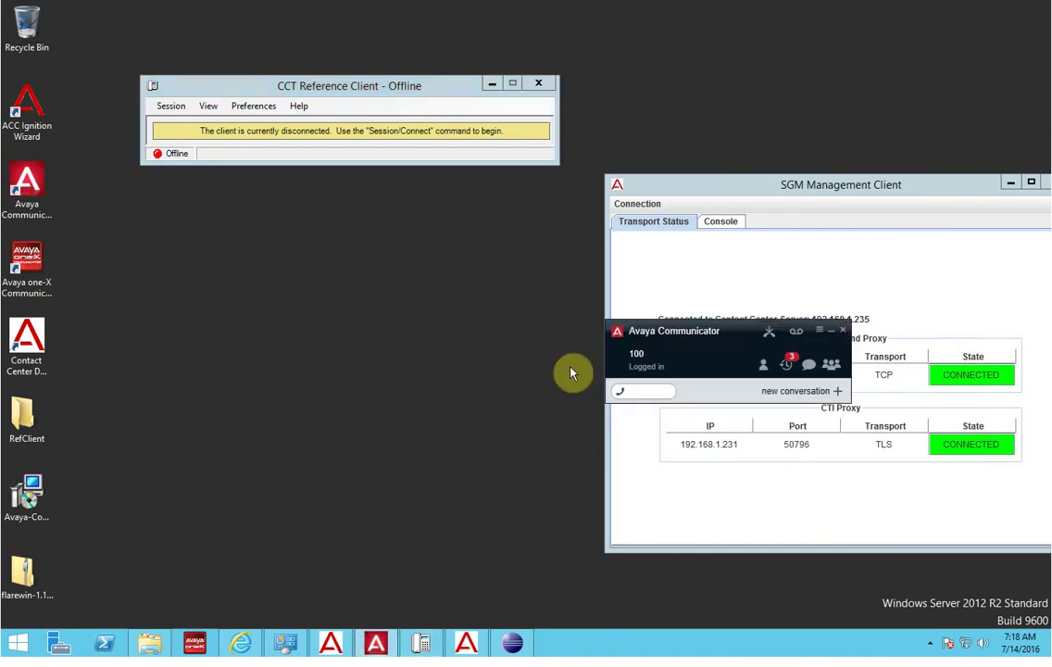
left_click_drag(640, 327, 364, 298)
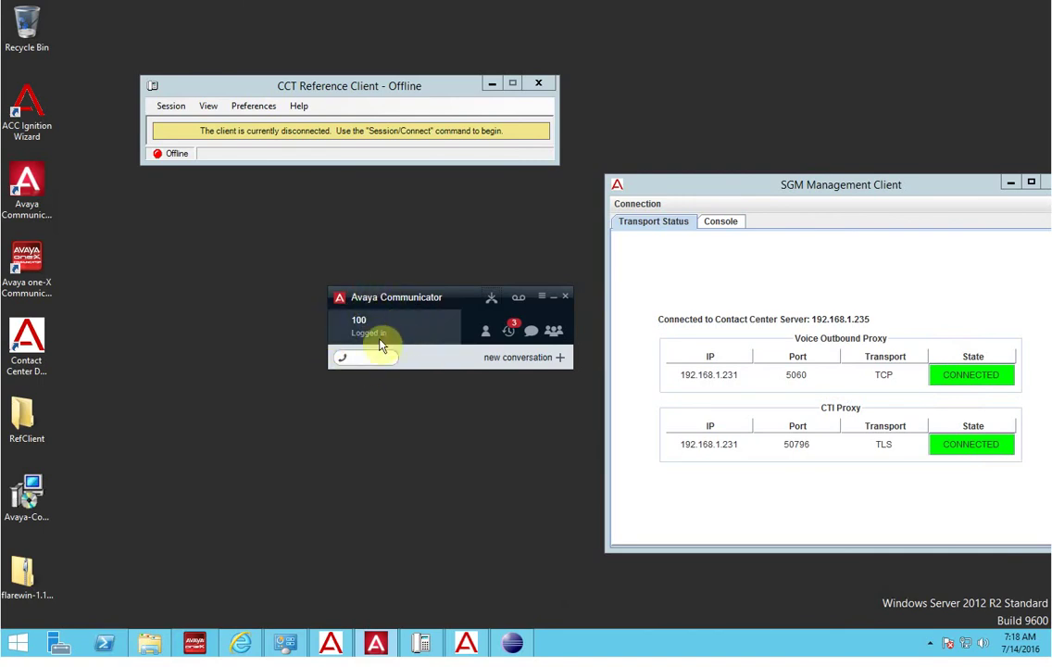
left_click_drag(400, 301, 428, 270)
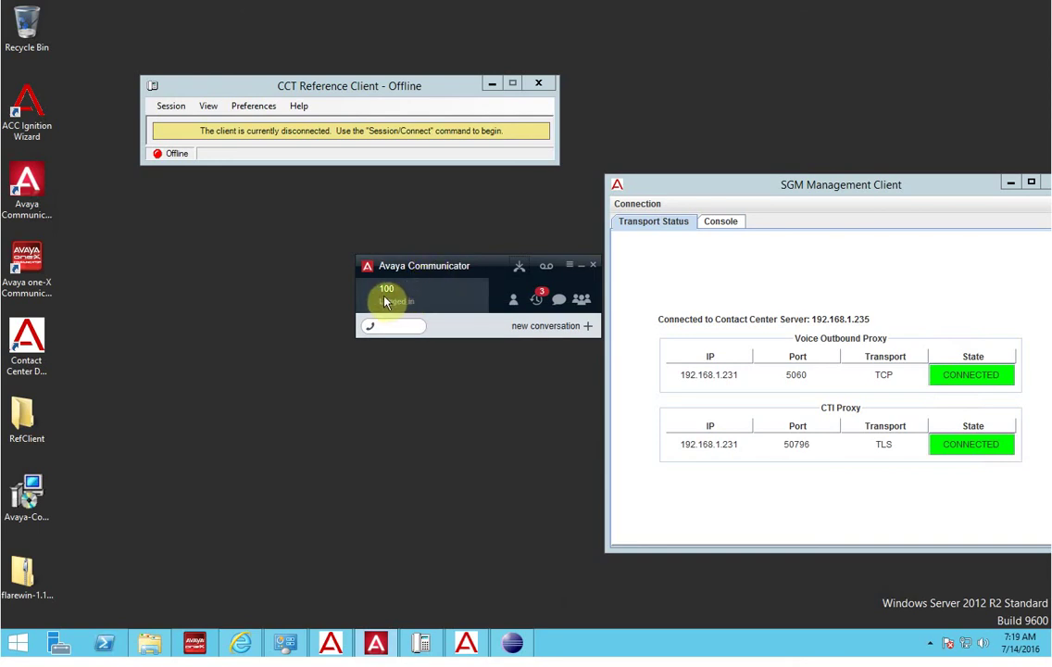
left_click(422, 627)
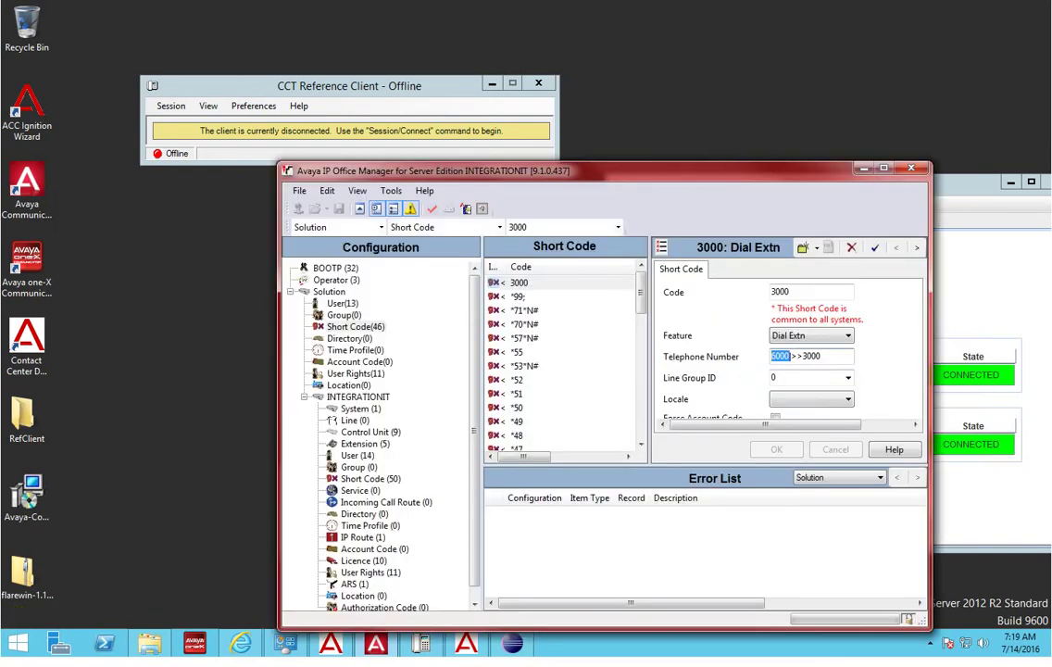
Check the extension list entries for extensions 100 and 200, then minimize IP Office Manager
left_click(351, 445)
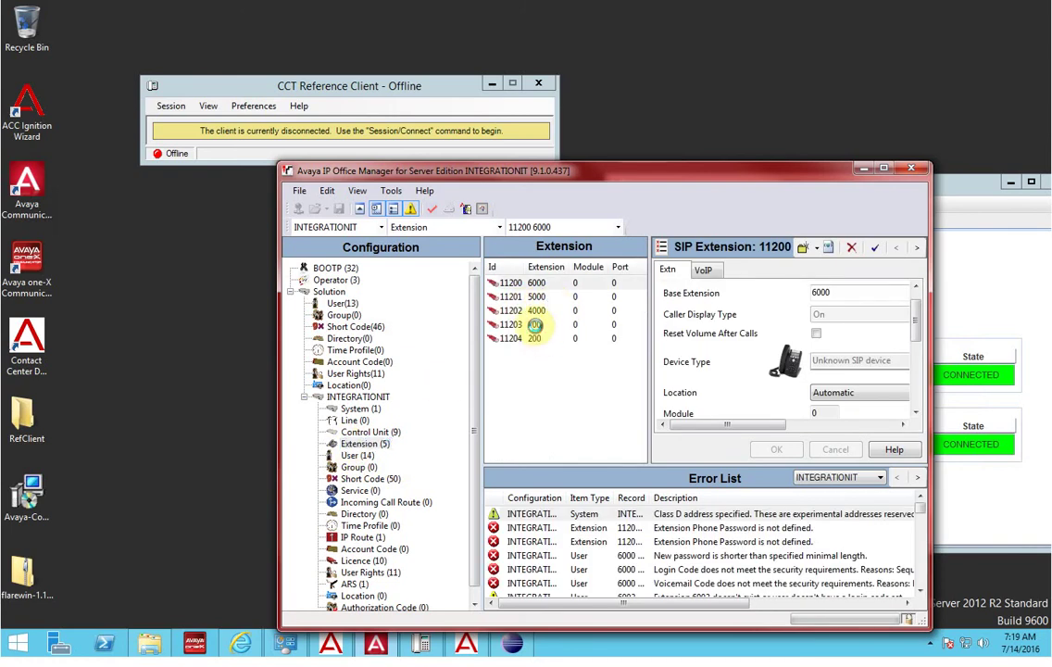
left_click(533, 326)
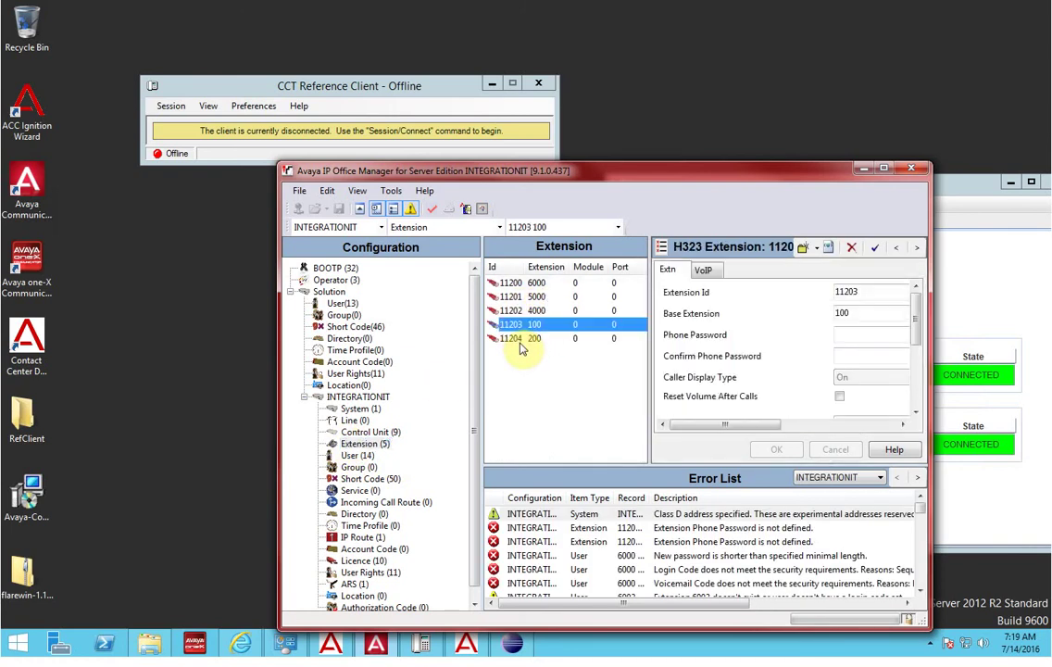
left_click(515, 340)
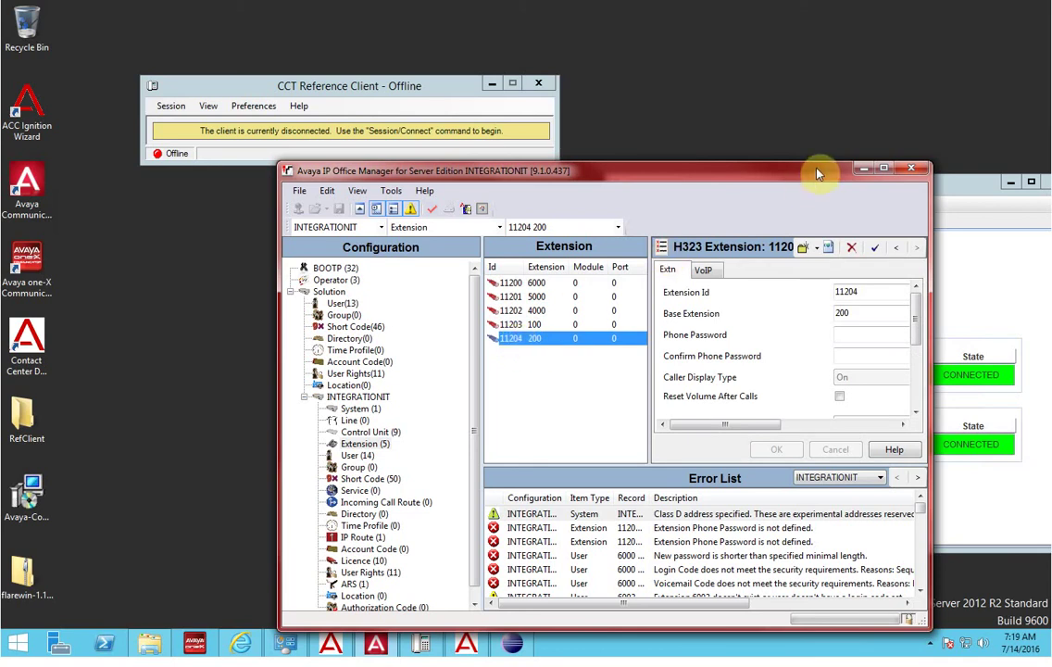
left_click(858, 169)
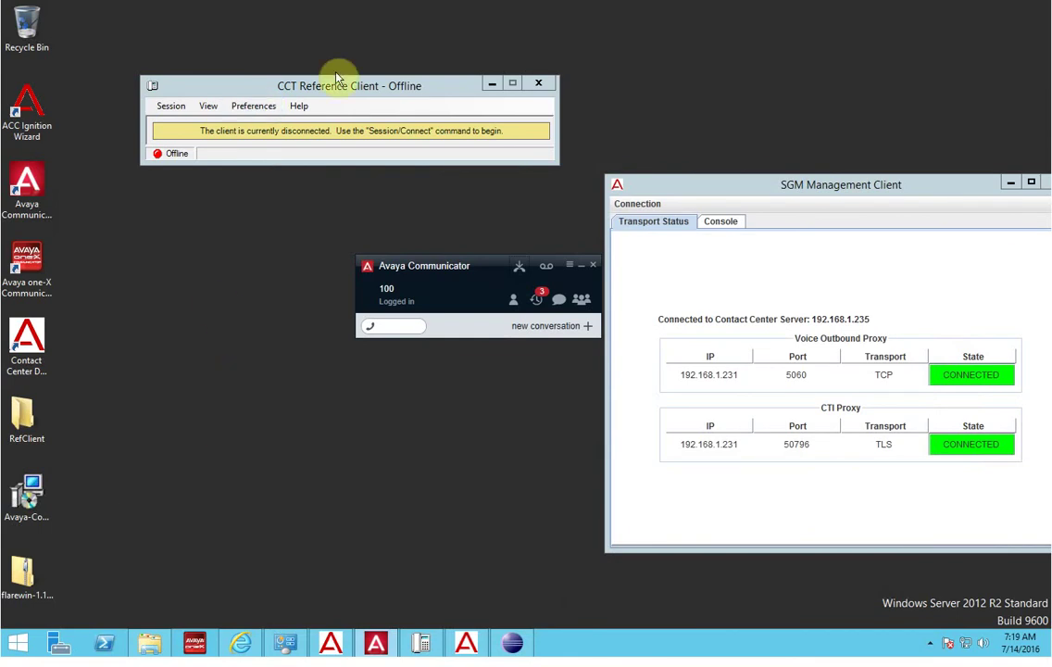
Browse File Explorer to D:\Avaya\Contact Center\CCT and select the RefClient folder
left_click(150, 642)
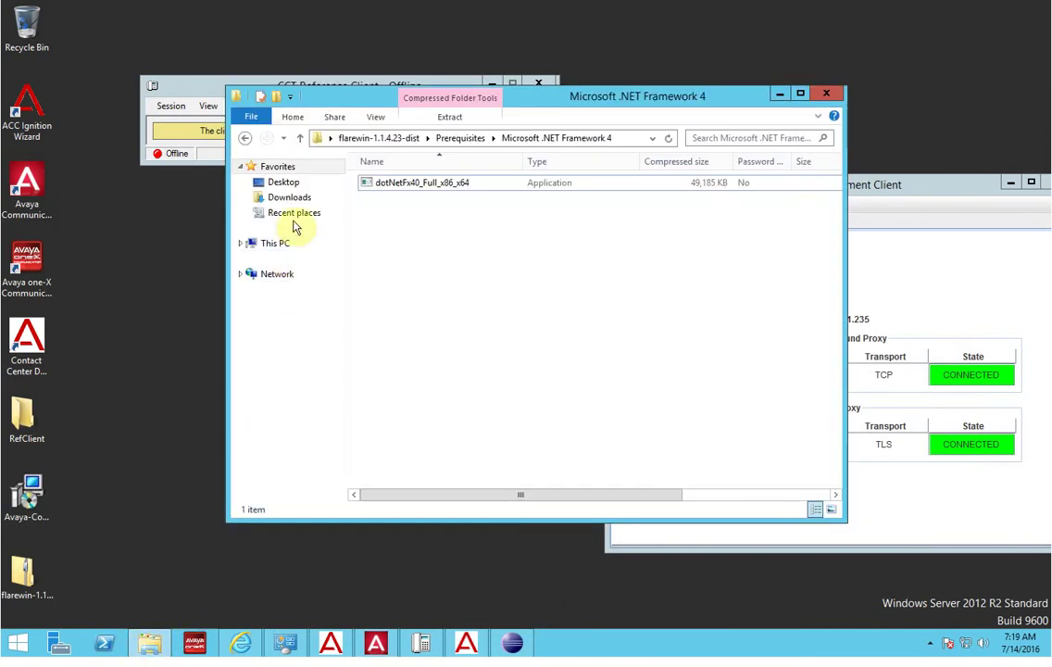
left_click_drag(359, 102, 395, 180)
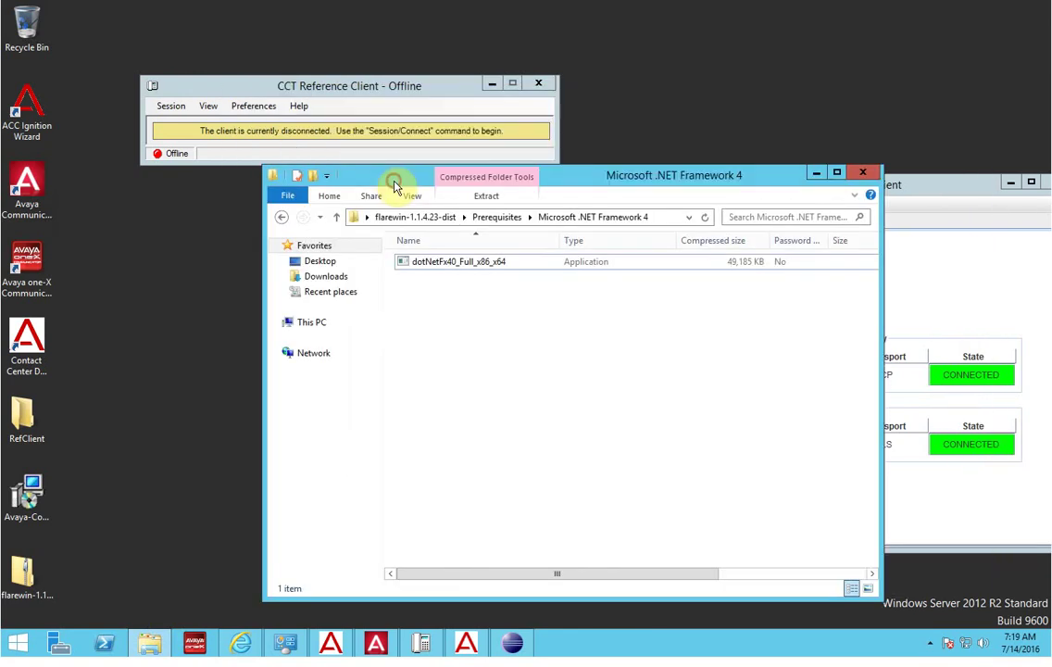
left_click(315, 322)
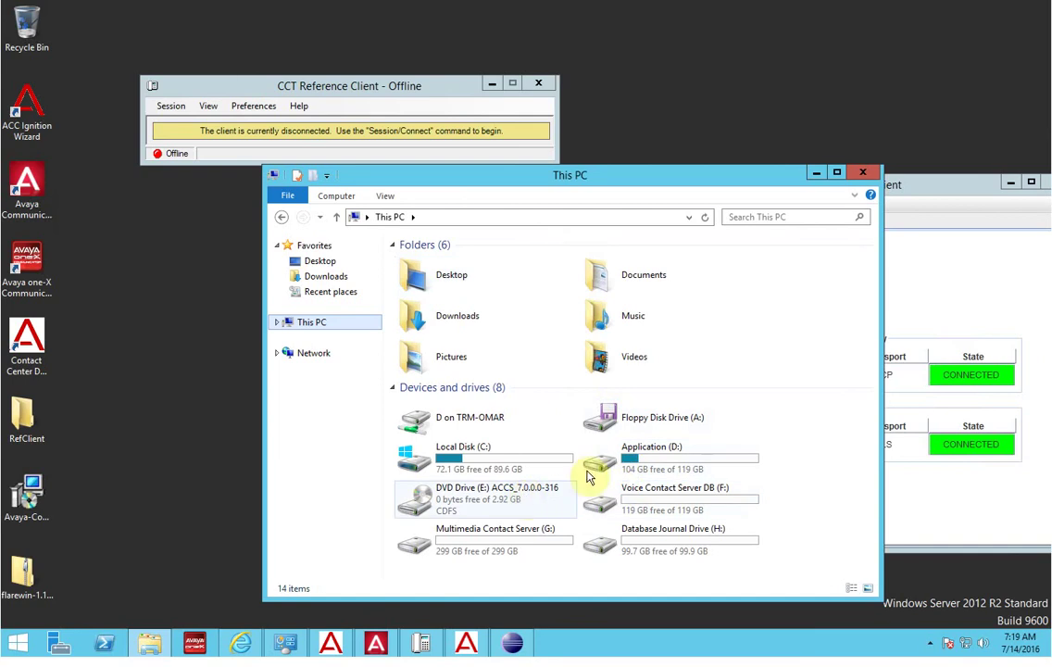
double_click(615, 461)
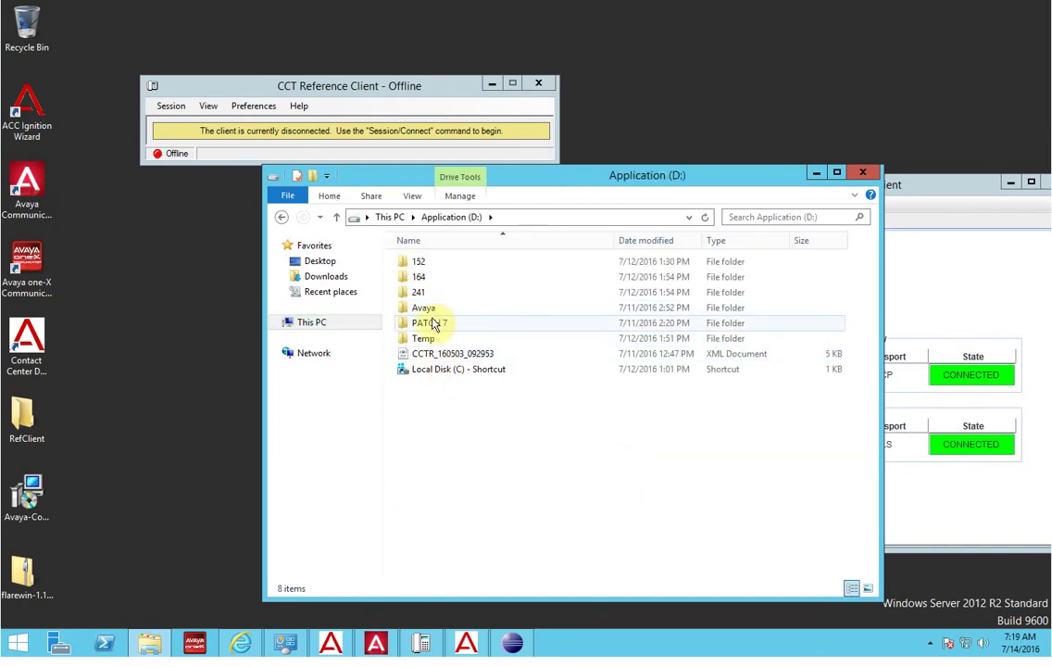
double_click(423, 308)
double_click(435, 284)
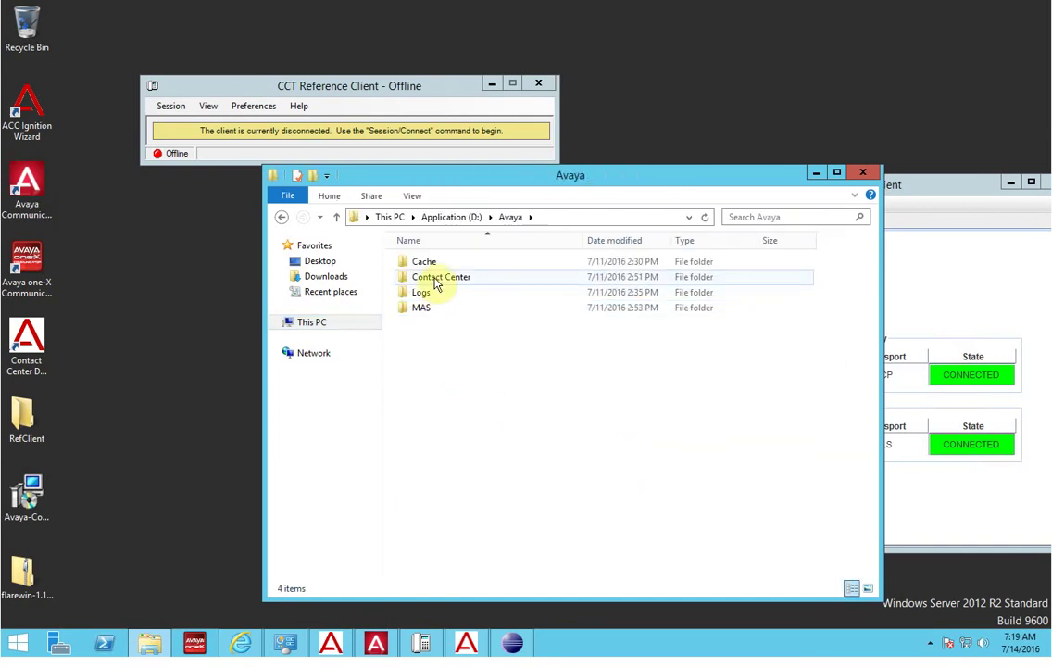
double_click(426, 348)
left_click(433, 340)
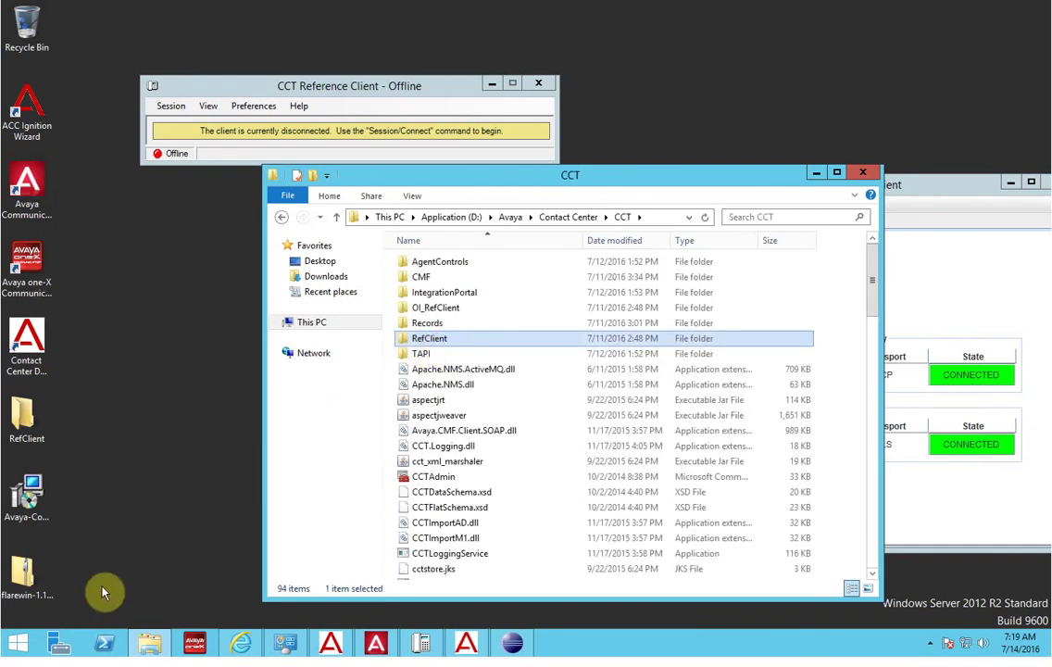
Point out the desktop RefClient copy, minimize Explorer, and open CCT Reference Client preferences
left_click(29, 428)
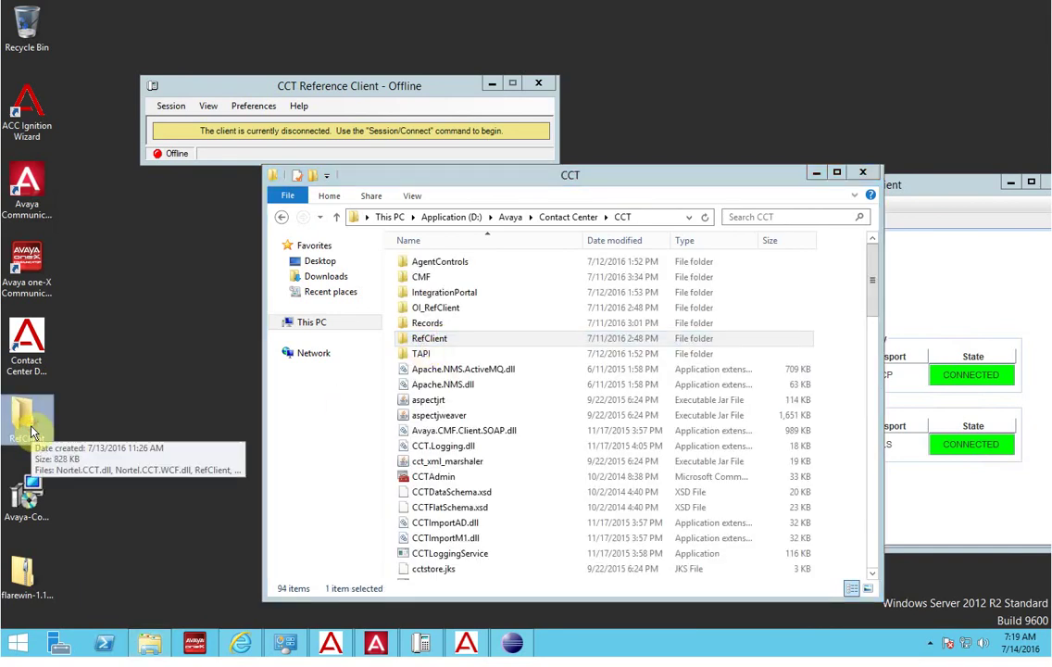
left_click(814, 173)
left_click(256, 110)
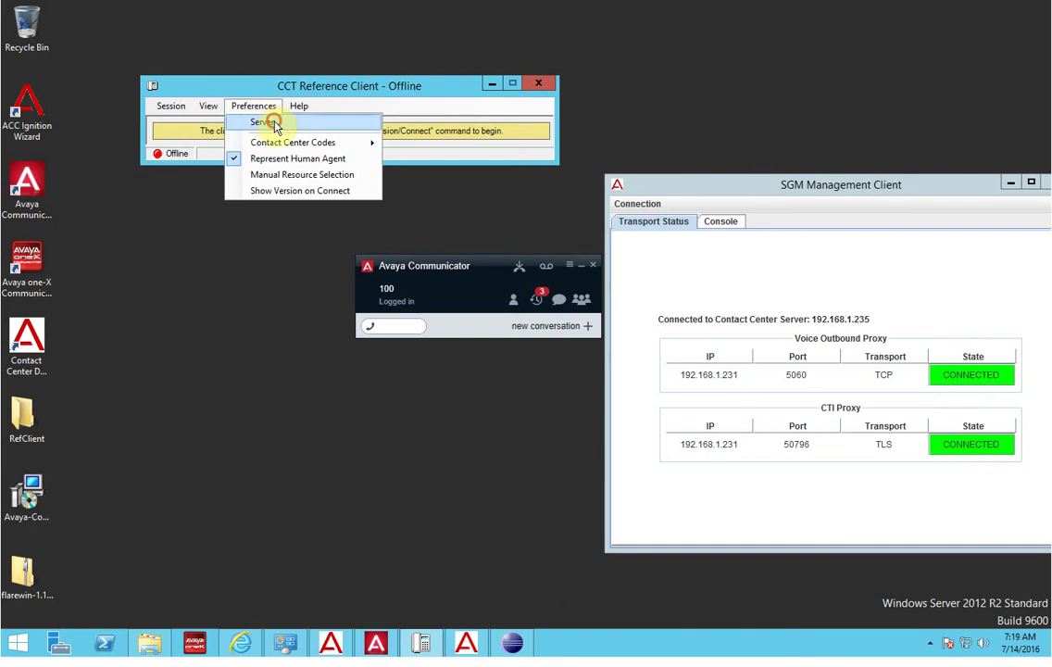
left_click(265, 122)
left_click_drag(293, 14, 204, 222)
double_click(260, 264)
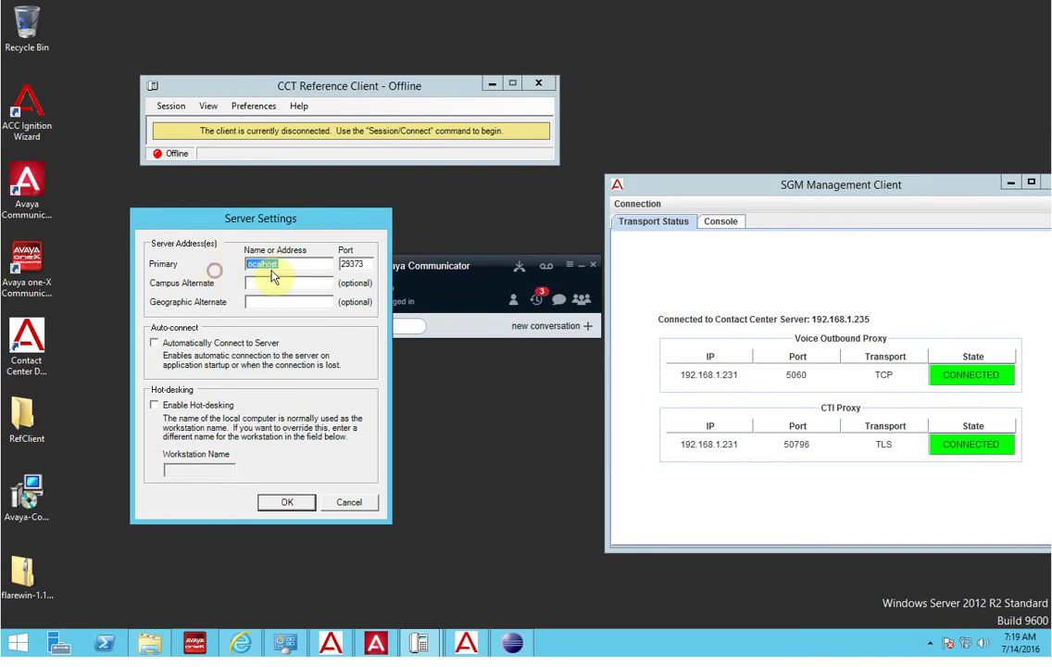
left_click_drag(257, 219, 259, 199)
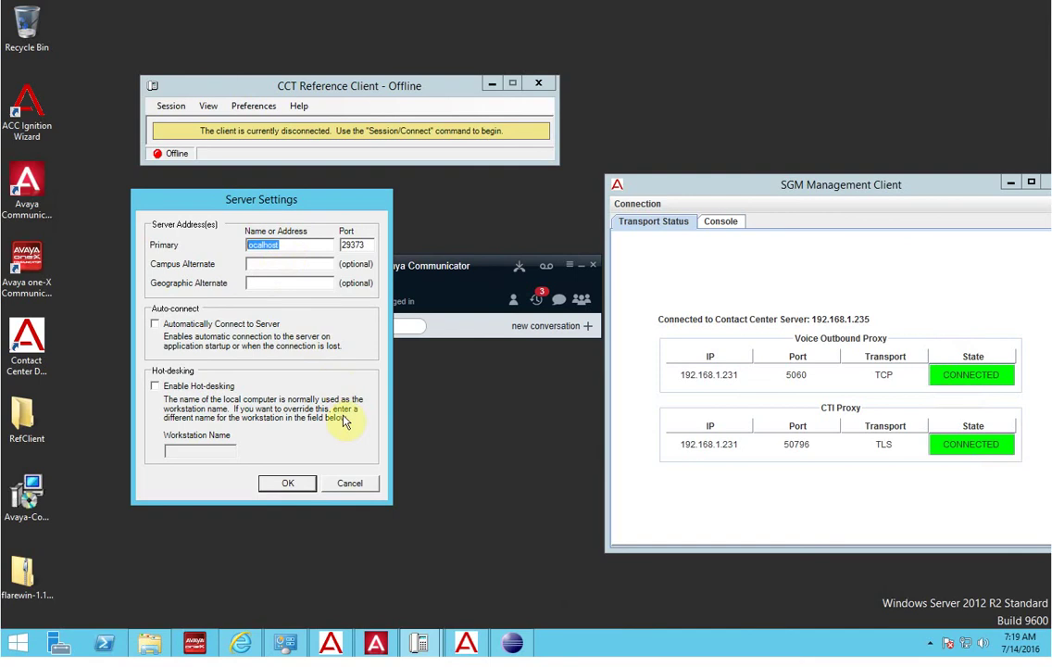
left_click(350, 482)
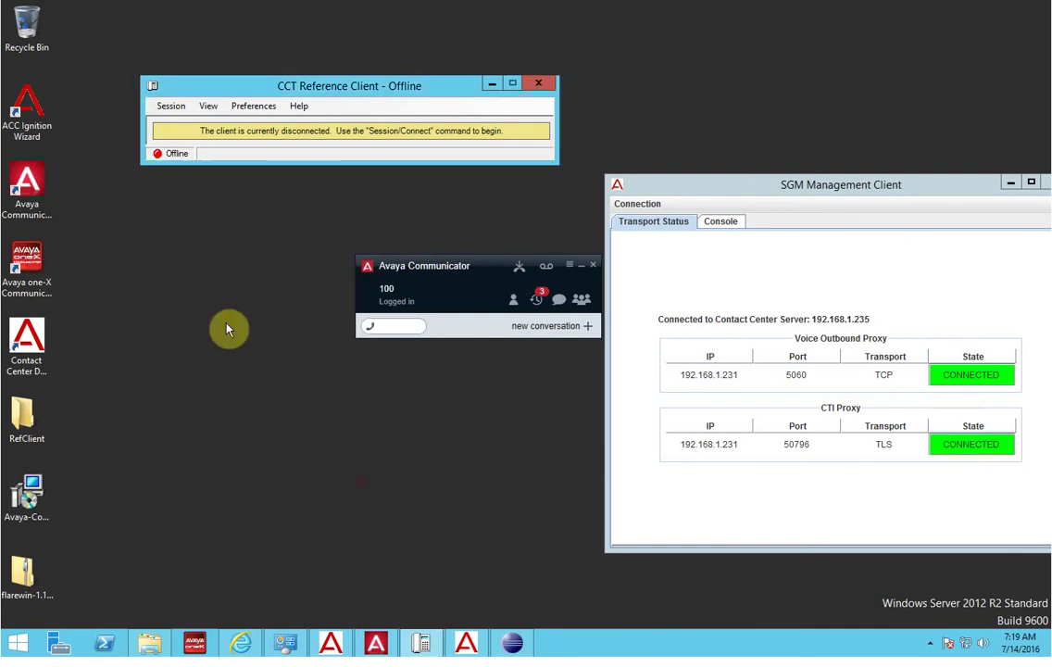
Start Session > Connect As with Specified User credentials in the reference client
left_click(172, 110)
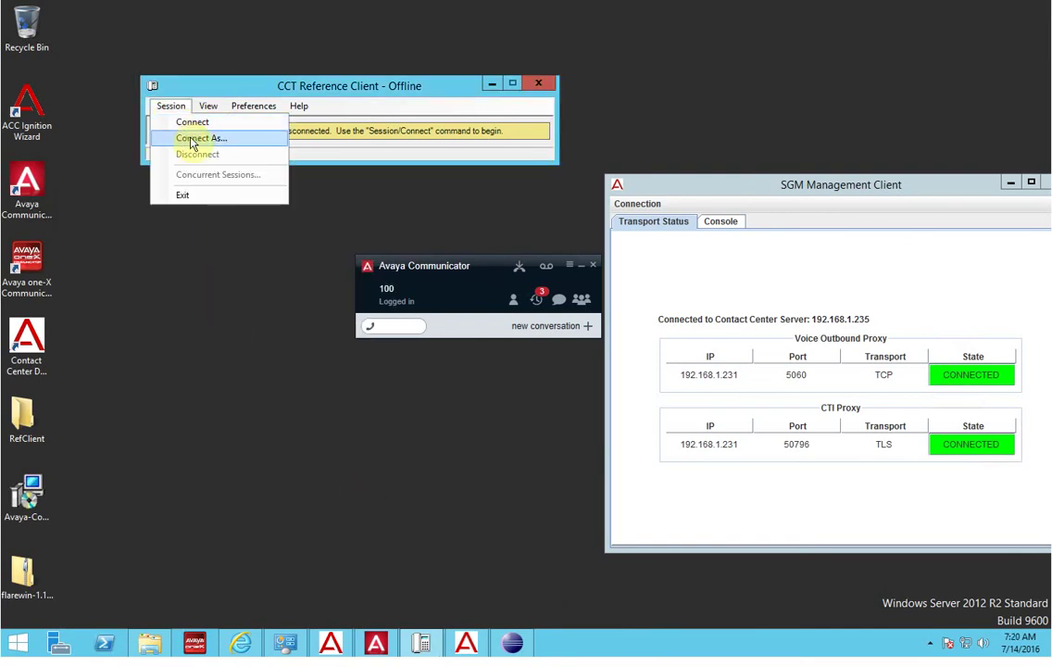
left_click(192, 139)
left_click_drag(276, 53, 260, 153)
left_click(314, 238)
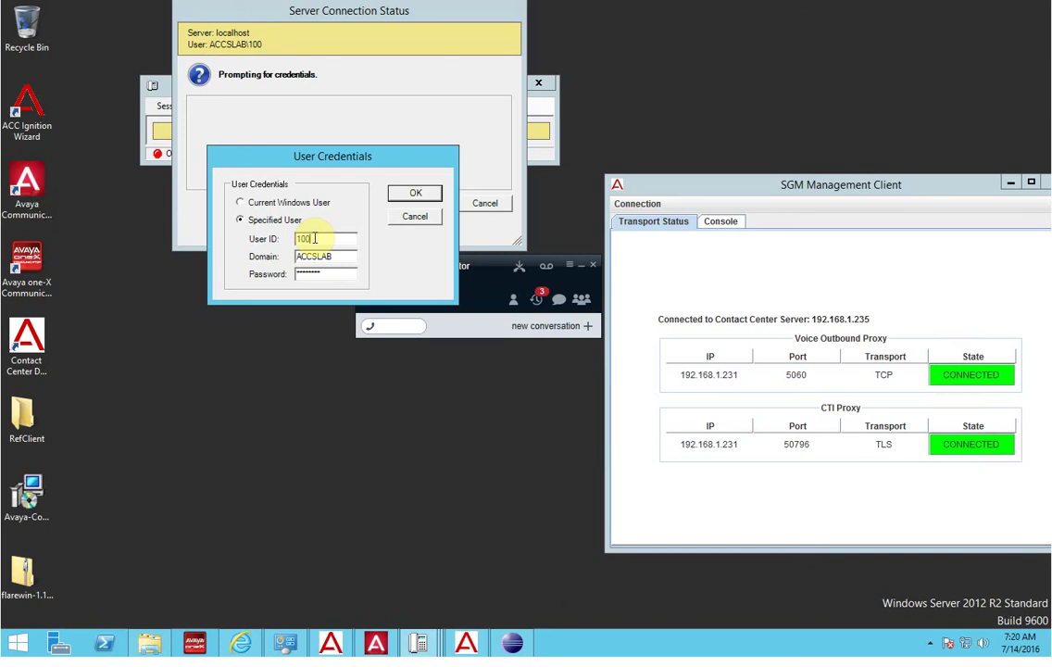
Enter the agent's user ID, domain ACCSLAB and password, then connect to localhost
left_click_drag(313, 238, 291, 267)
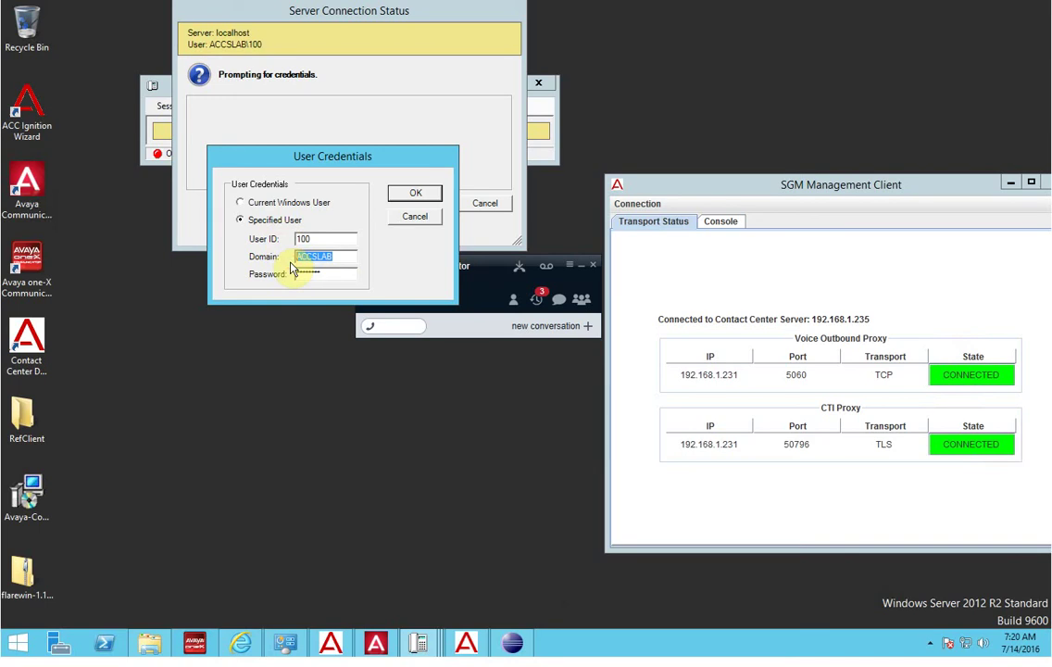
left_click(339, 258)
left_click_drag(292, 257, 340, 258)
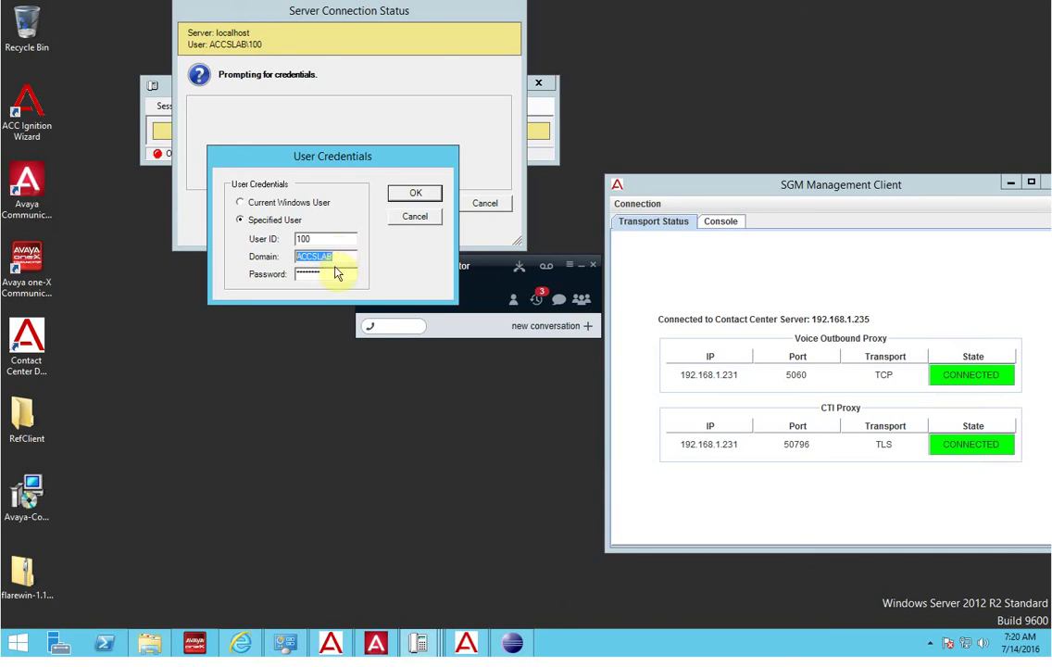
left_click(333, 272)
left_click_drag(332, 271, 274, 270)
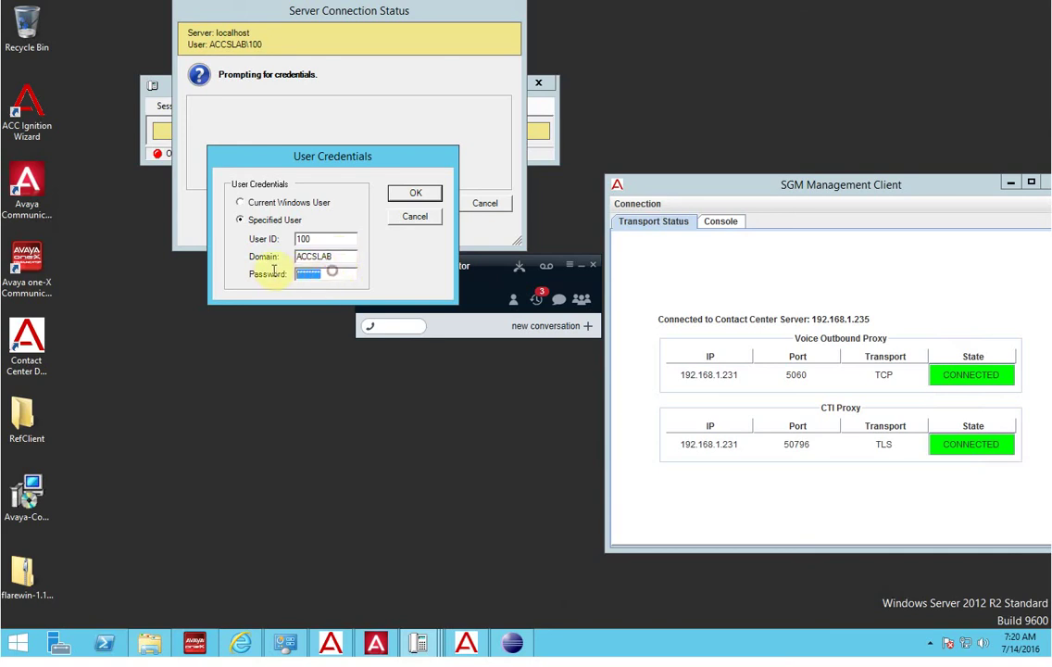
left_click(308, 239)
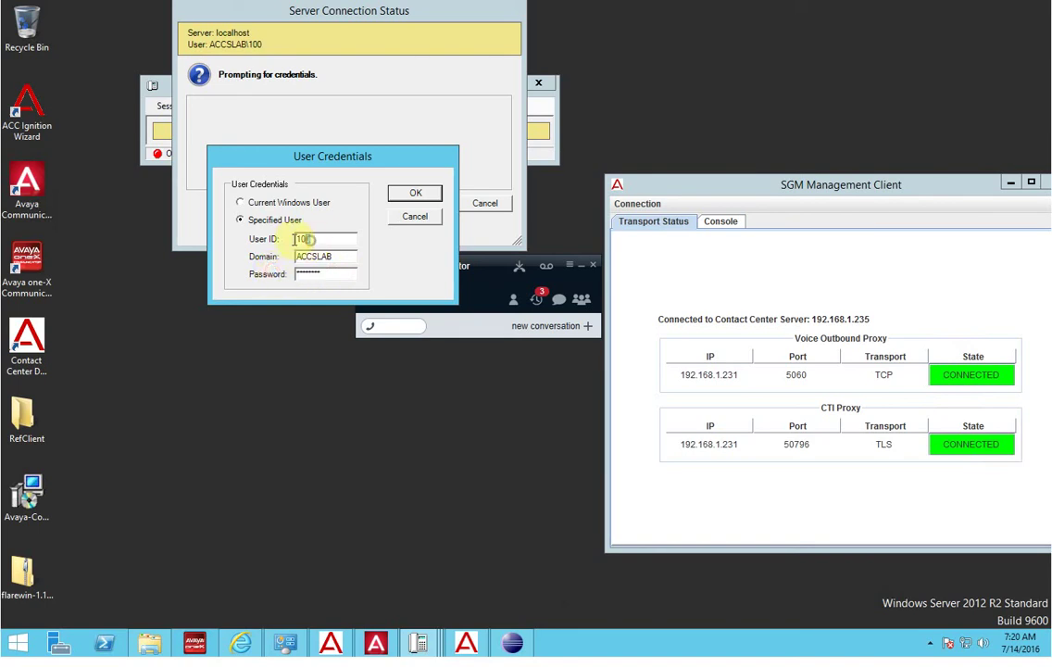
left_click_drag(343, 257, 299, 256)
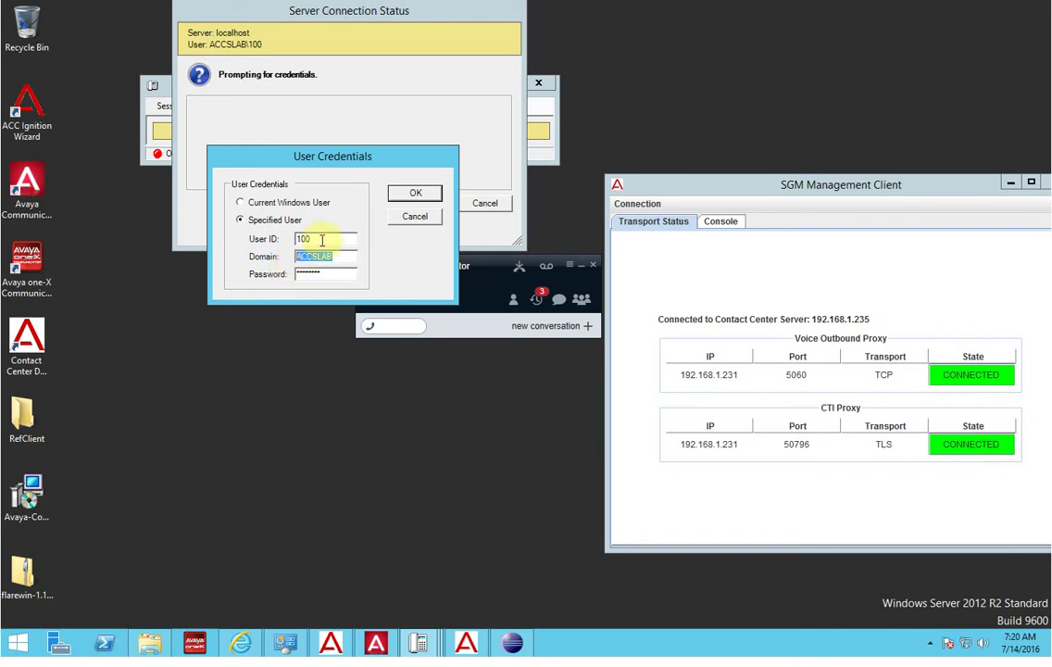
left_click(319, 239)
left_click_drag(320, 239, 287, 260)
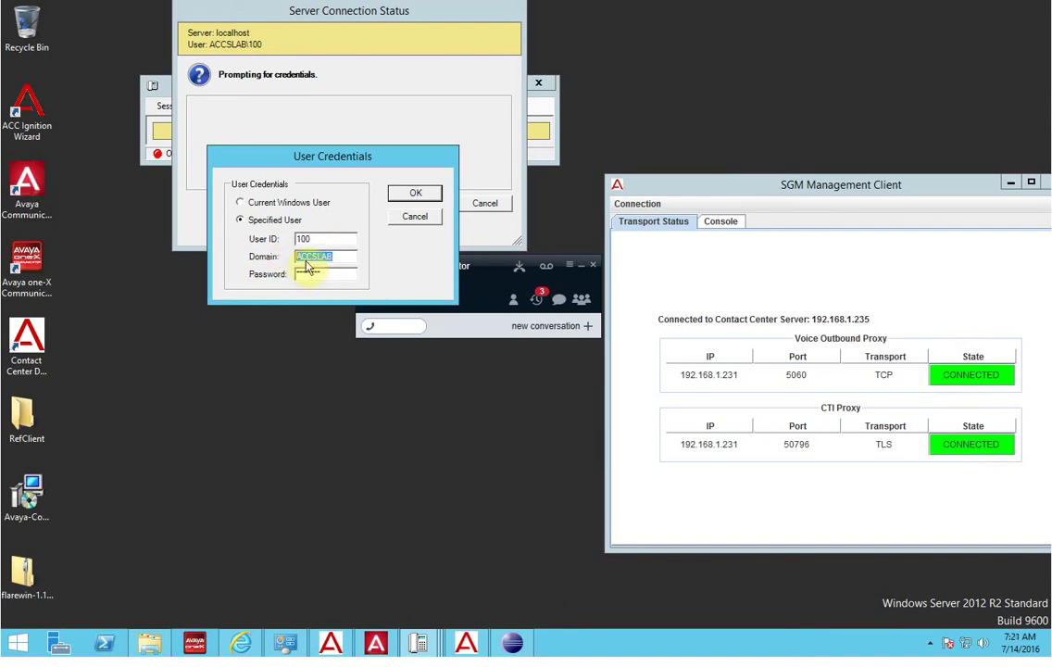
left_click_drag(328, 275, 294, 275)
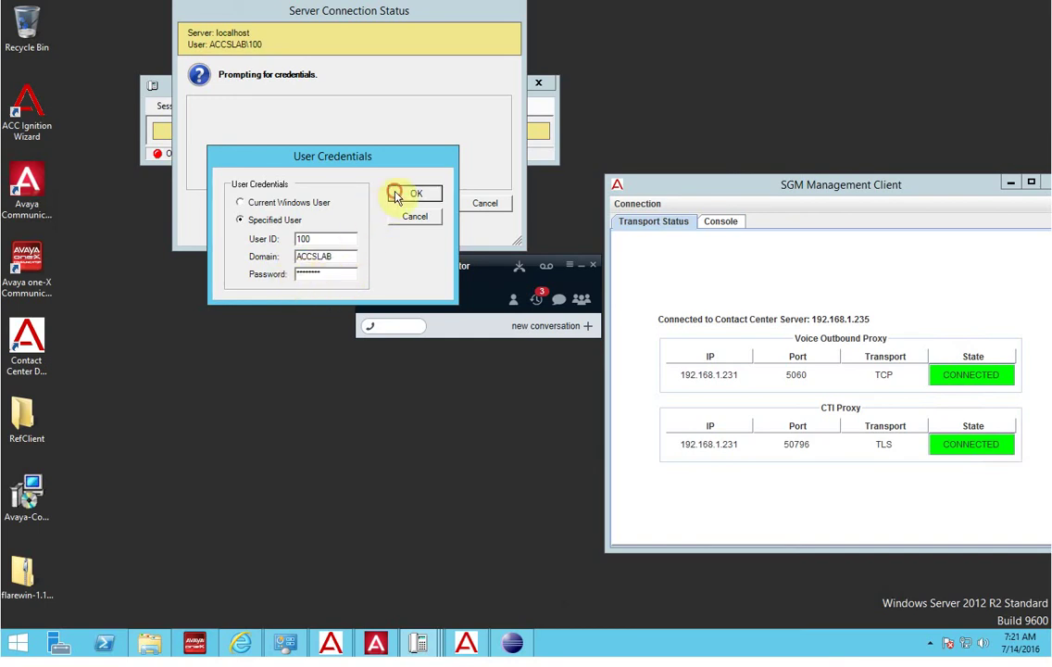
left_click(395, 198)
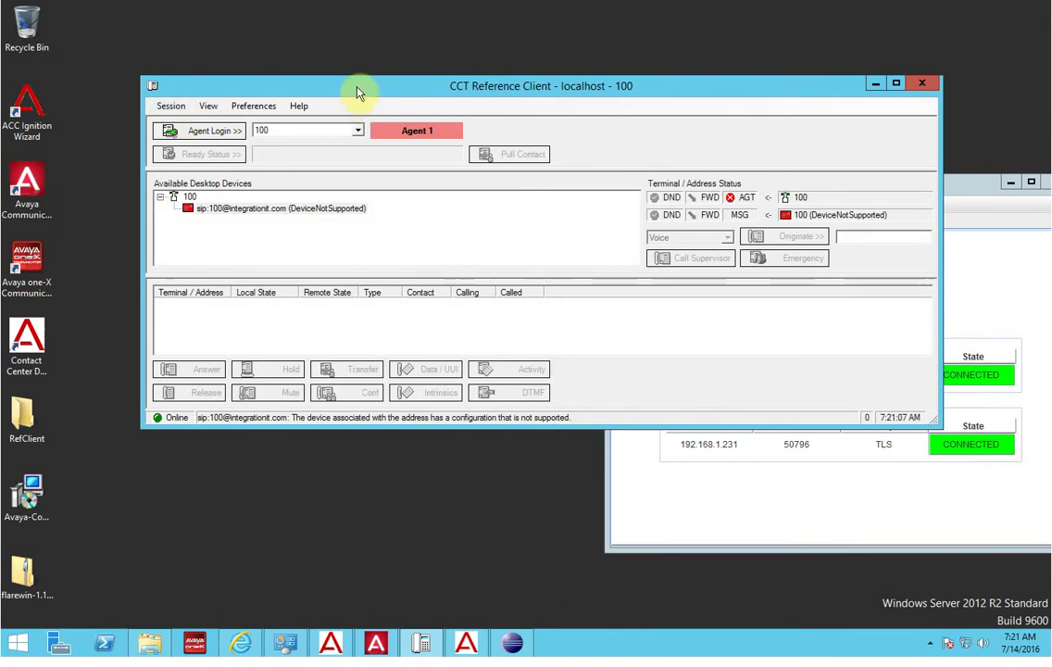
Move the client up-left, select its SIP desktop device, and place Avaya Communicator just below
left_click_drag(358, 88, 297, 59)
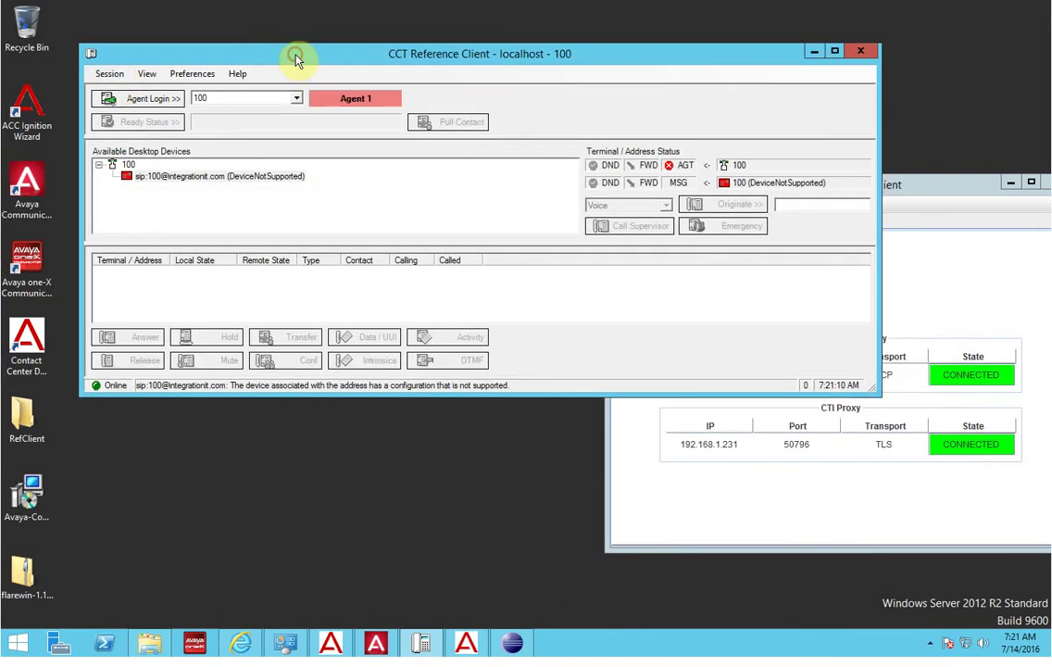
left_click(242, 184)
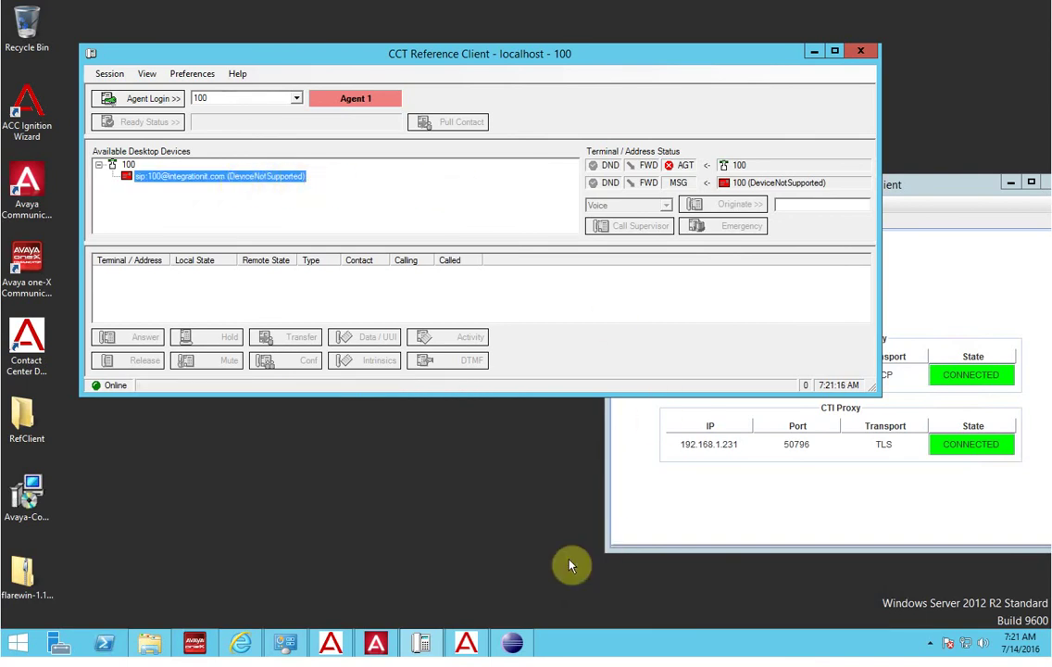
left_click(377, 642)
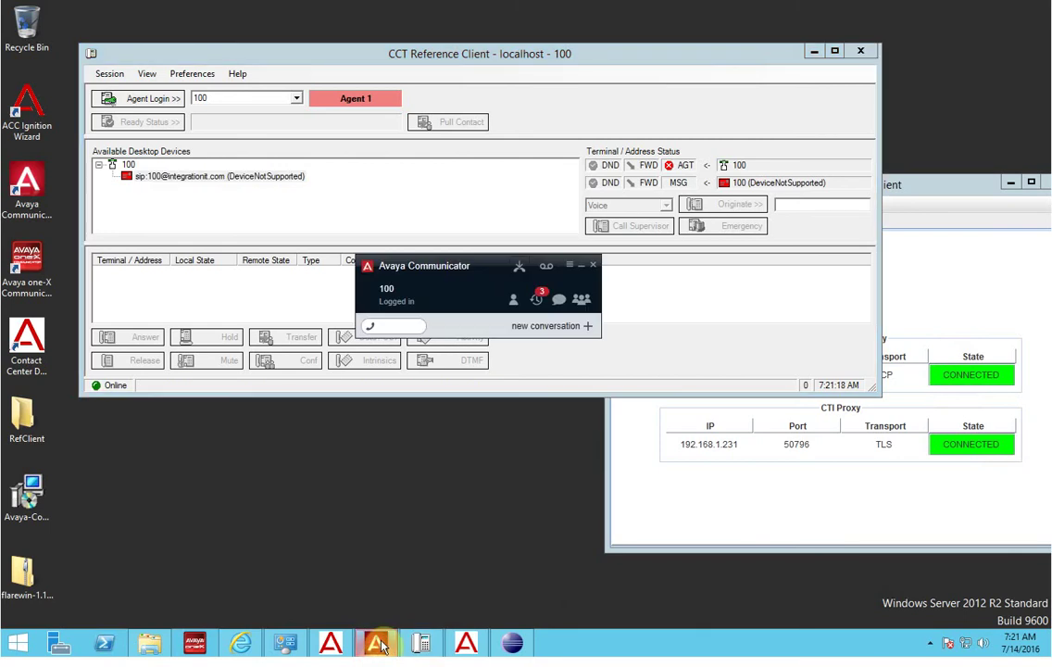
left_click_drag(435, 269, 435, 428)
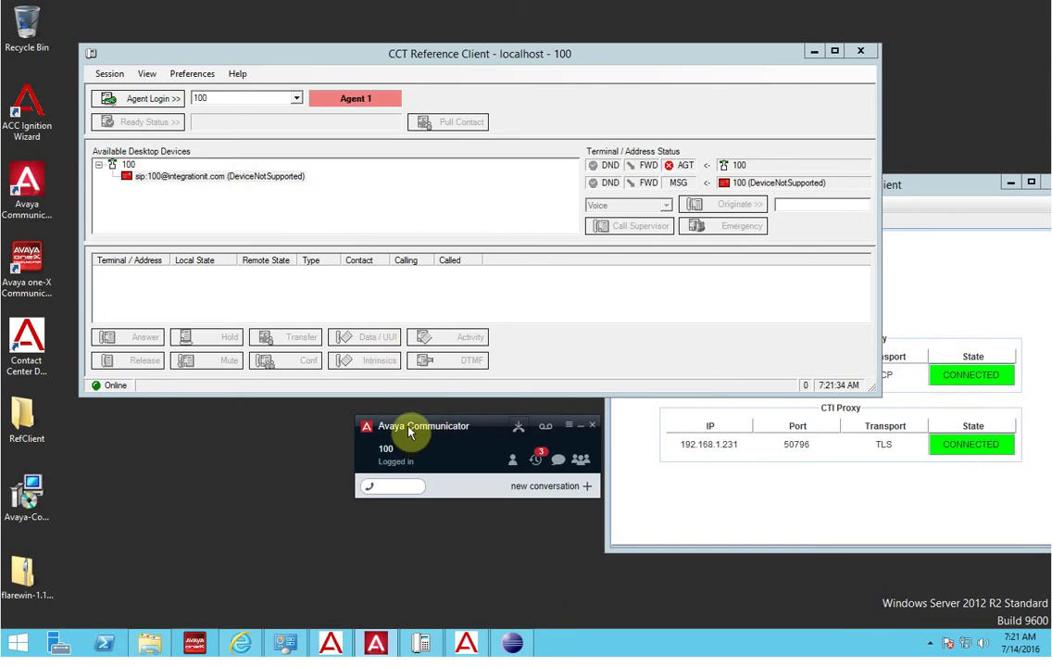
left_click_drag(409, 432, 368, 444)
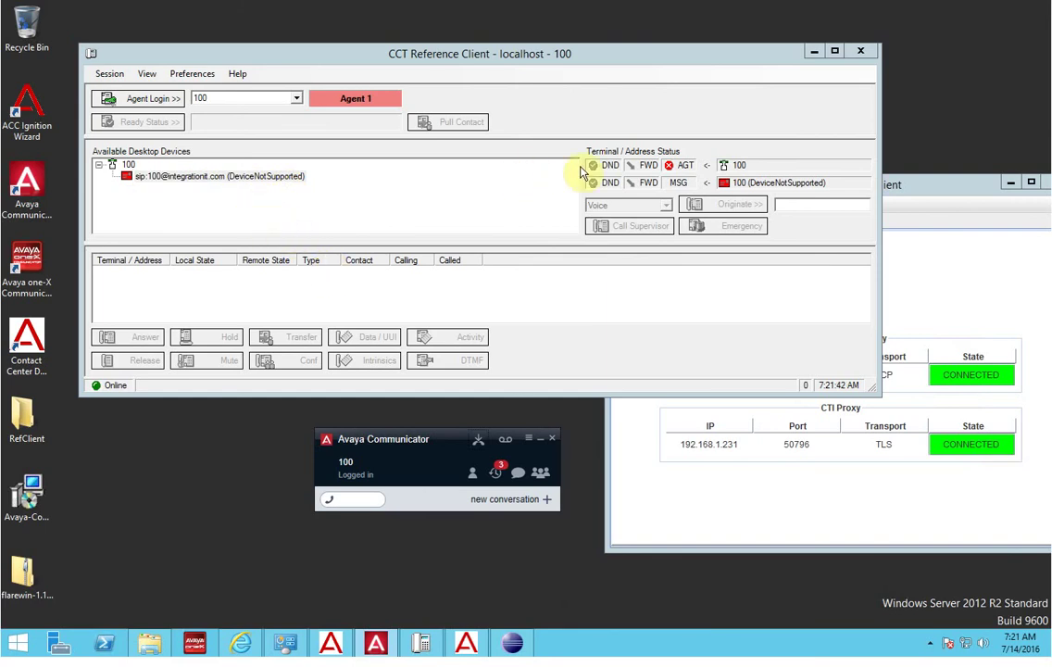
Log in agent 100 on terminal 100 with initial state Ready
left_click(673, 169)
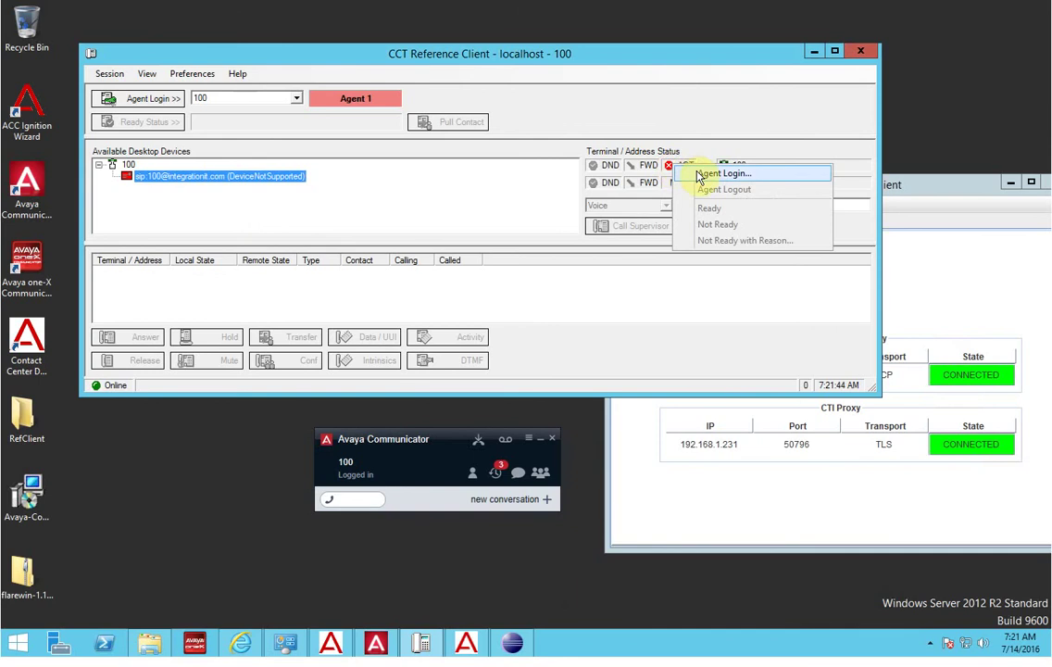
left_click(696, 172)
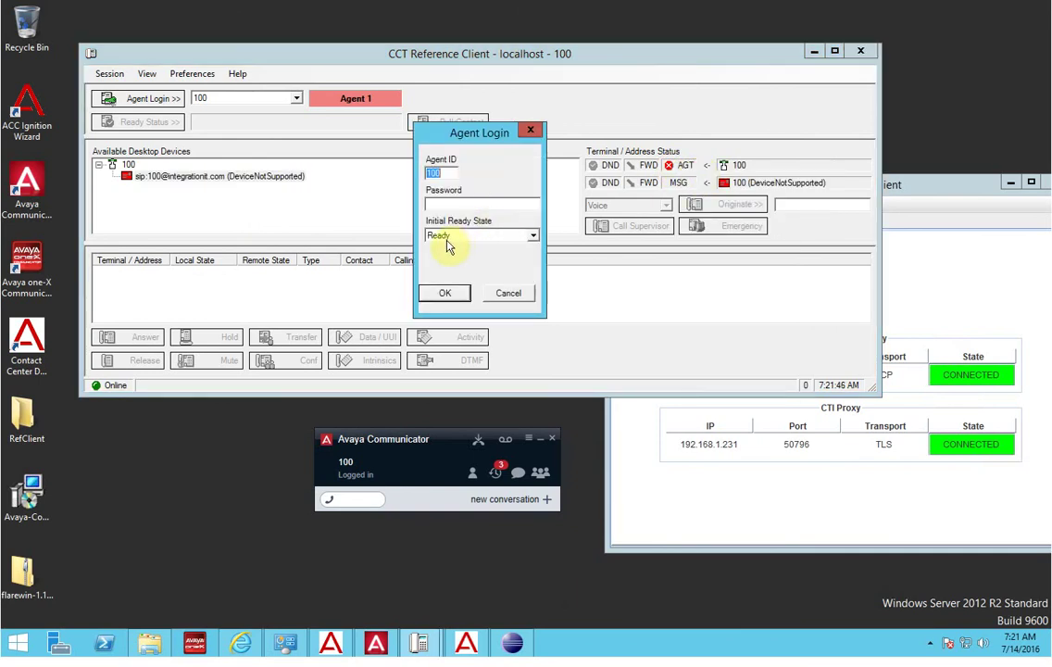
left_click(459, 293)
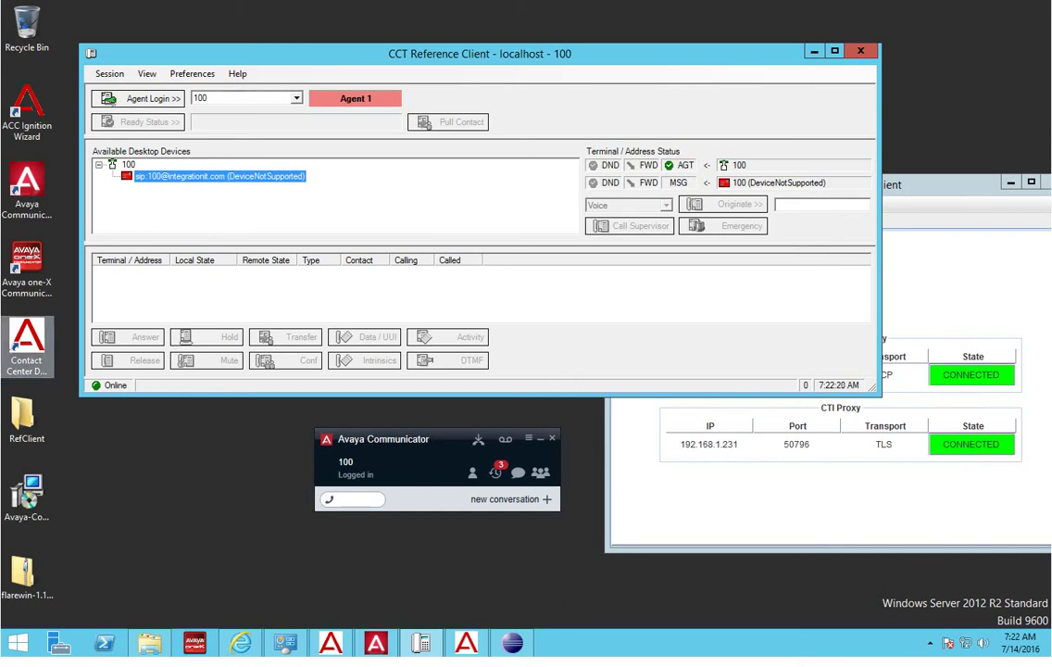
From extension 200's Communicator, call 300, then hang up that call
left_click_drag(0, 275, 806, 445)
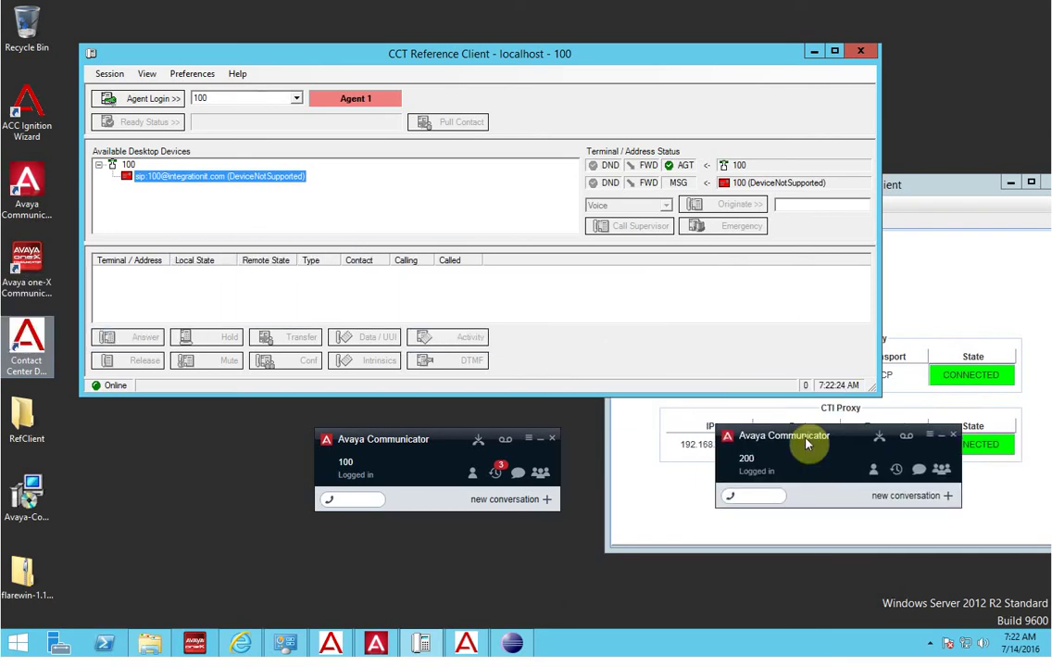
left_click(744, 495)
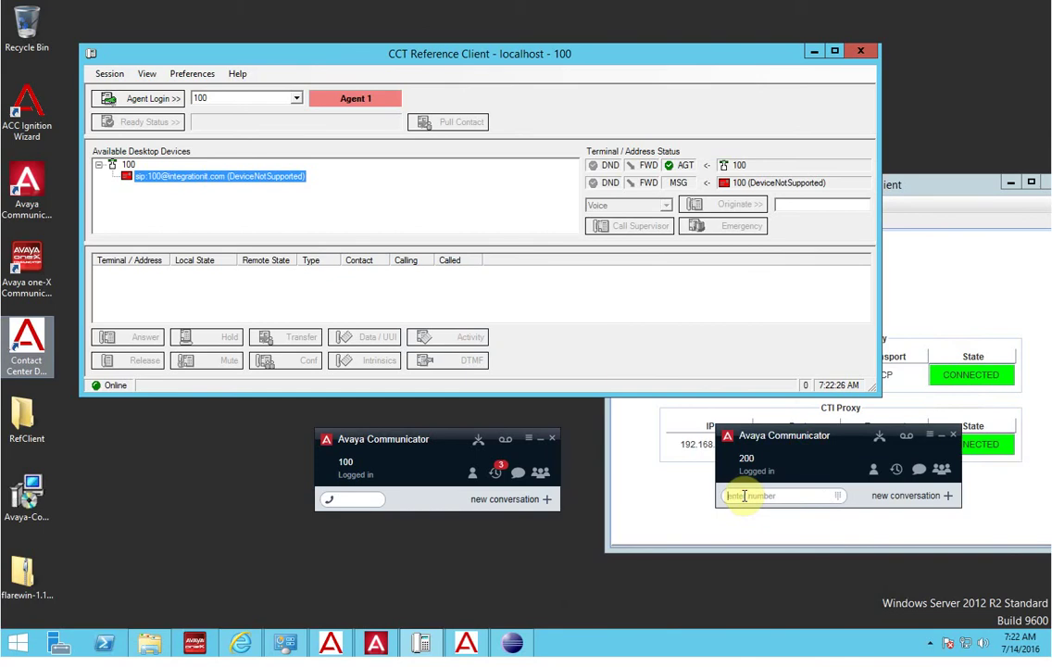
type("3000")
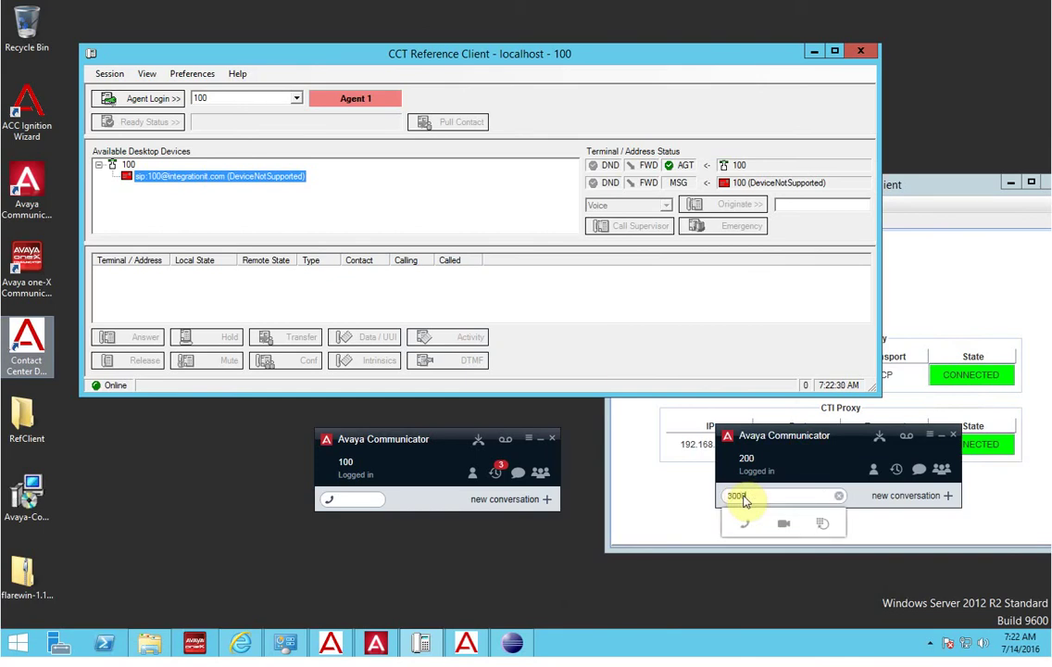
key("Return")
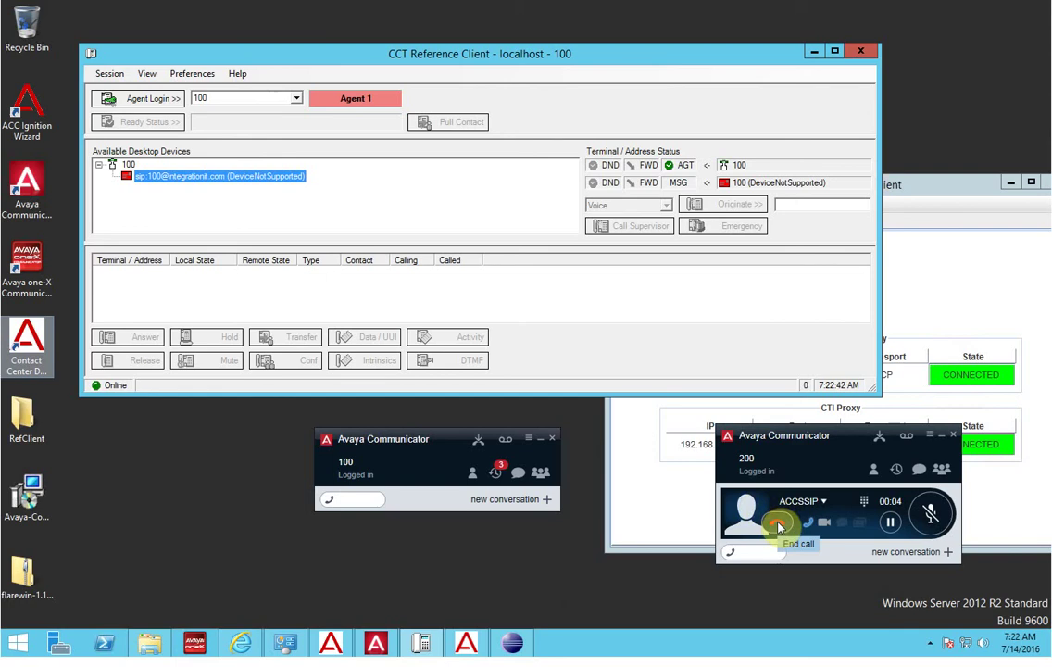
left_click(778, 526)
Redial 3000 to reach ACCSSIP and send the digit 1 during the call
left_click(753, 498)
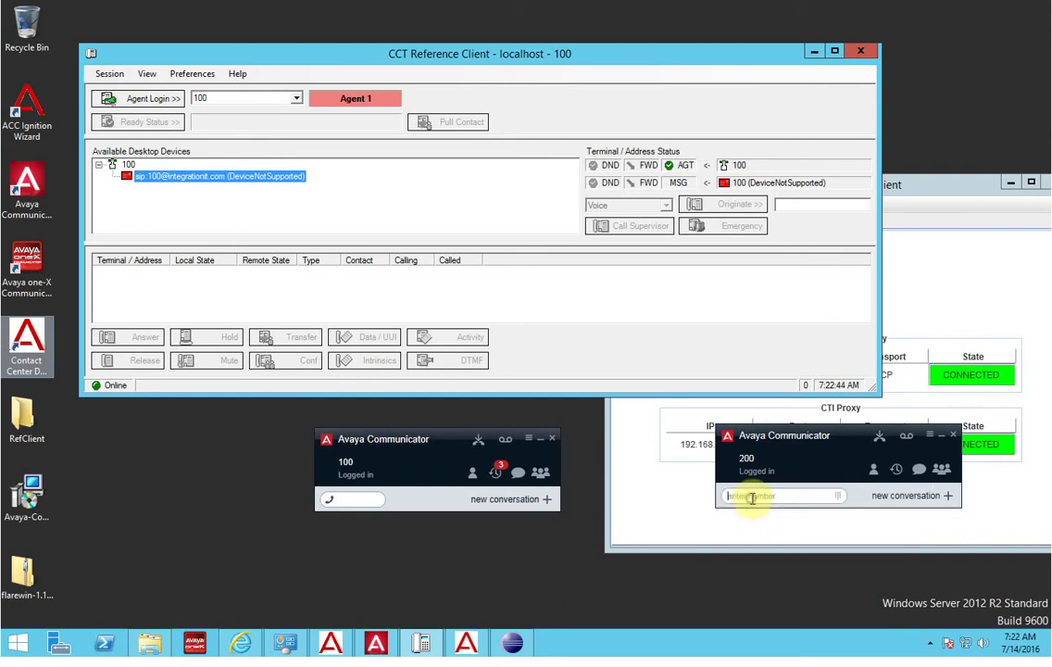
type("3000")
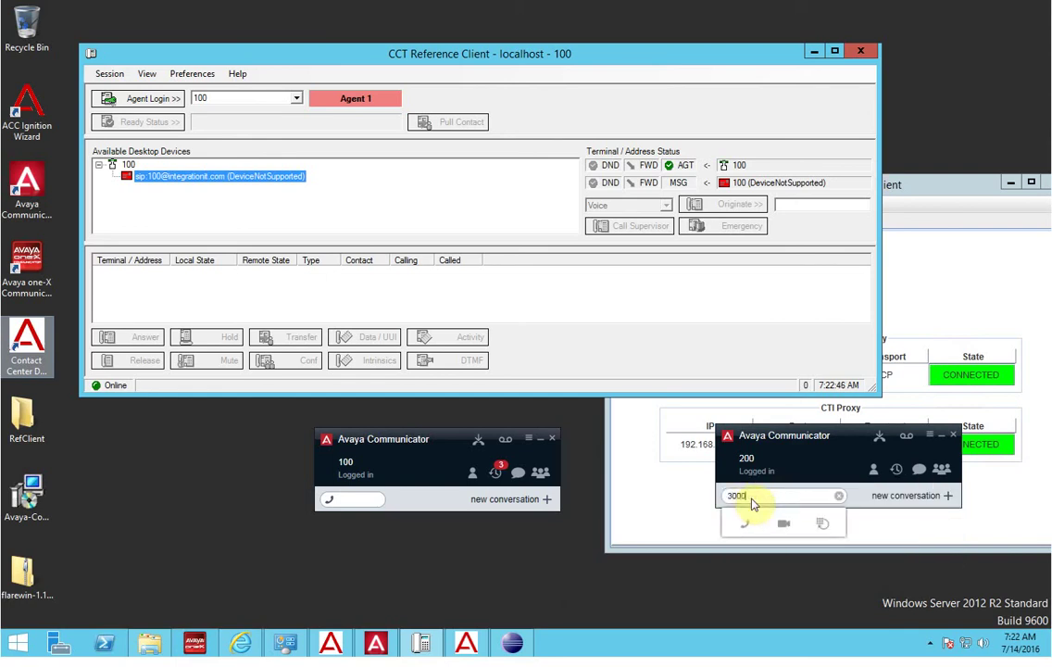
key("Return")
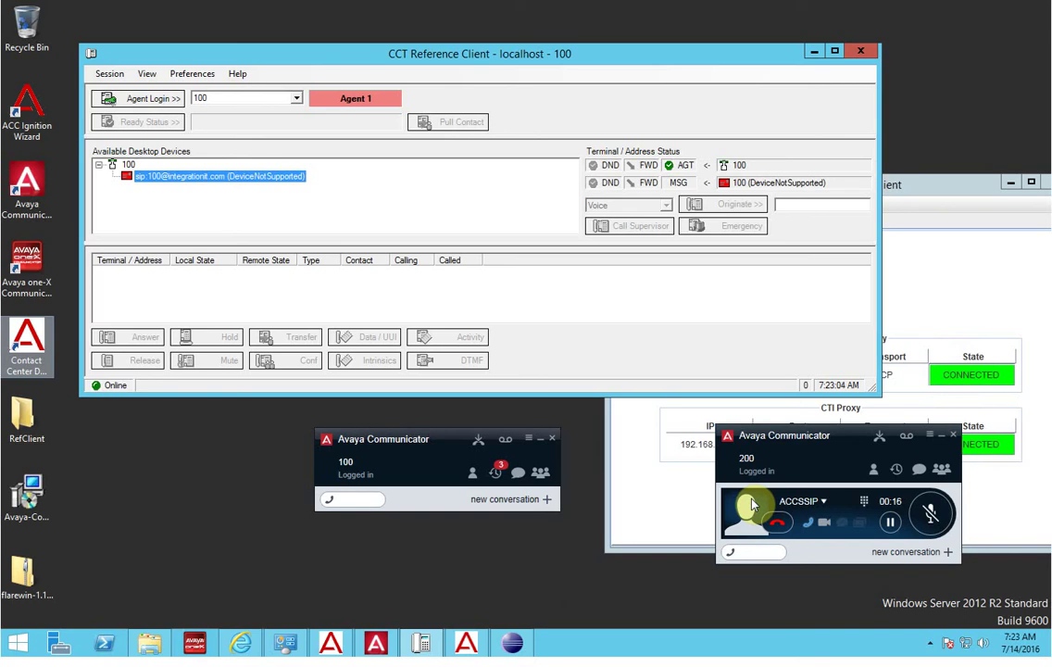
type("1")
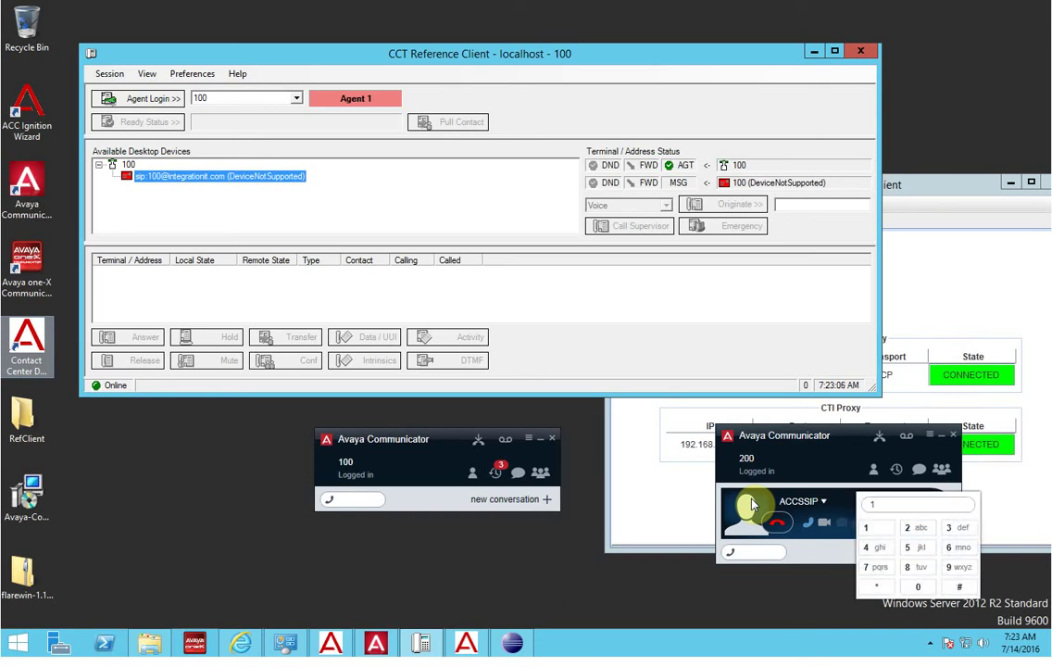
Close the dialpad, move the 200 call window left, and select the ringing call from 200
left_click(806, 448)
left_click_drag(762, 428, 110, 414)
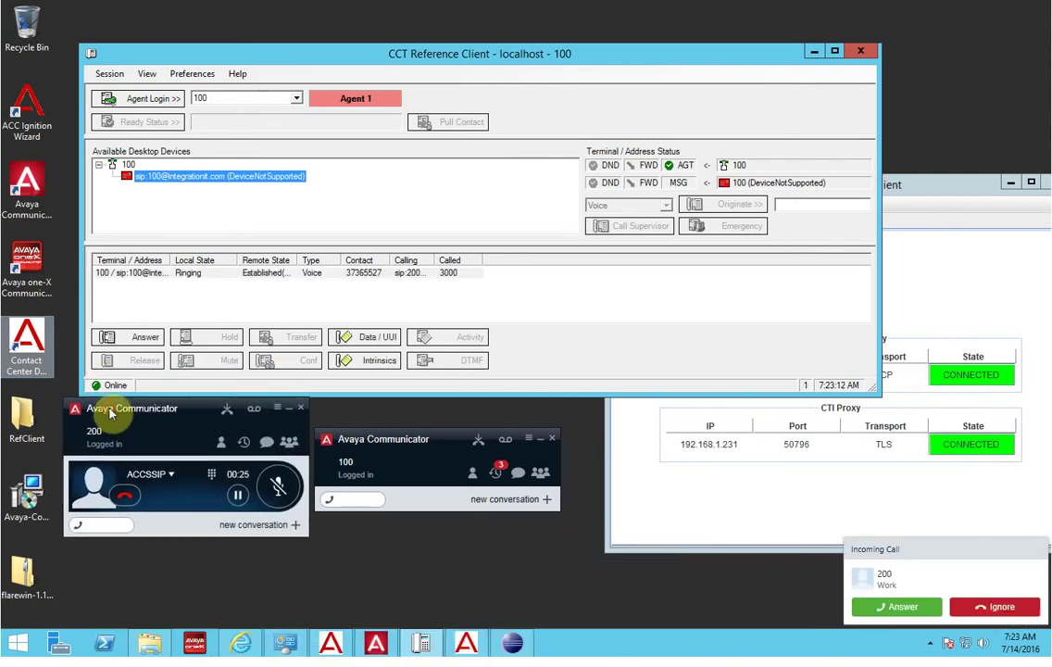
left_click(180, 277)
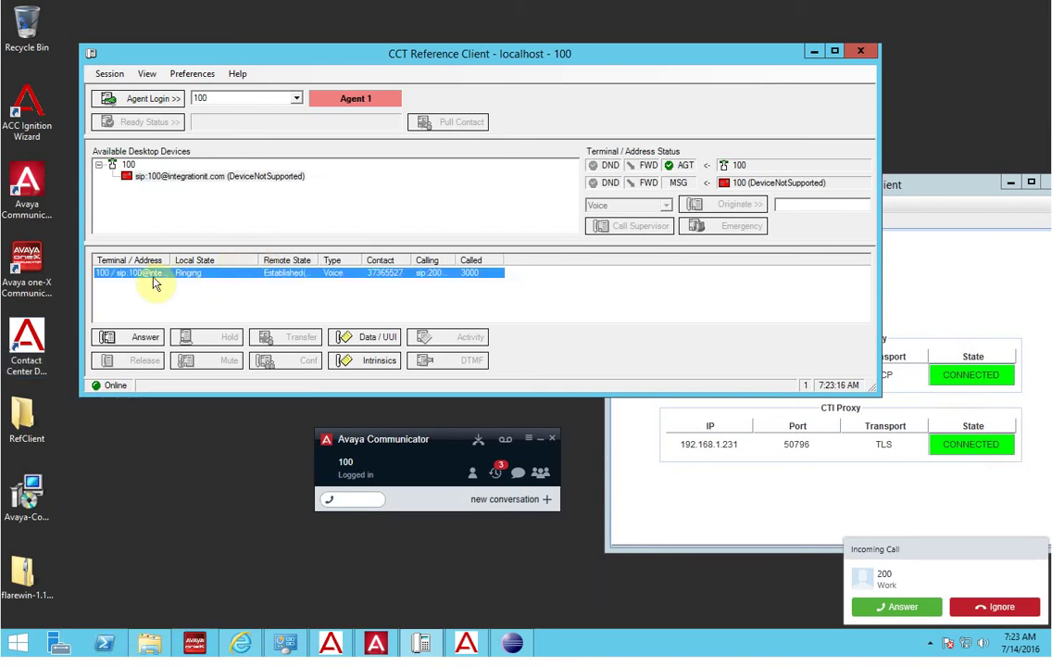
Widen the Terminal / Address and Calling columns, then try Answer, which fails with NetworkError
left_click_drag(171, 260, 214, 259)
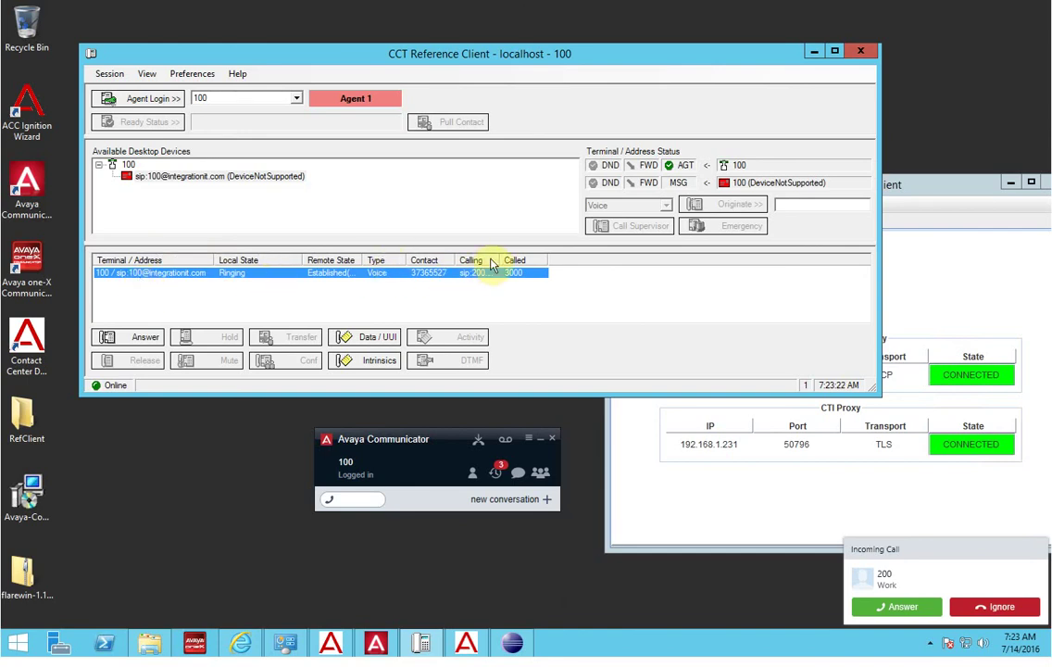
left_click_drag(501, 260, 534, 258)
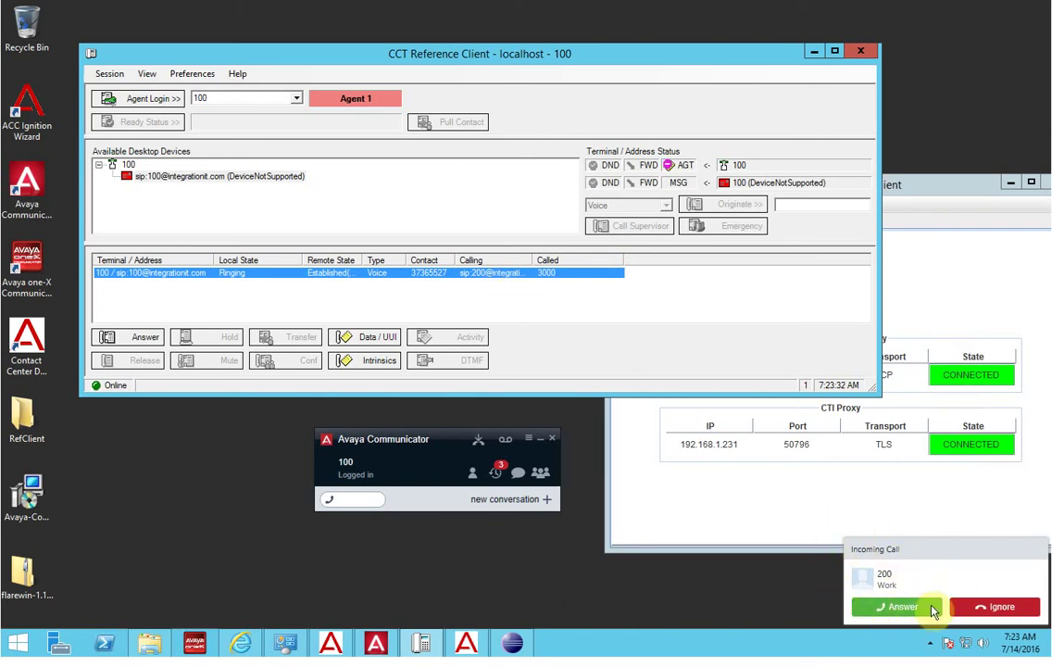
left_click(127, 341)
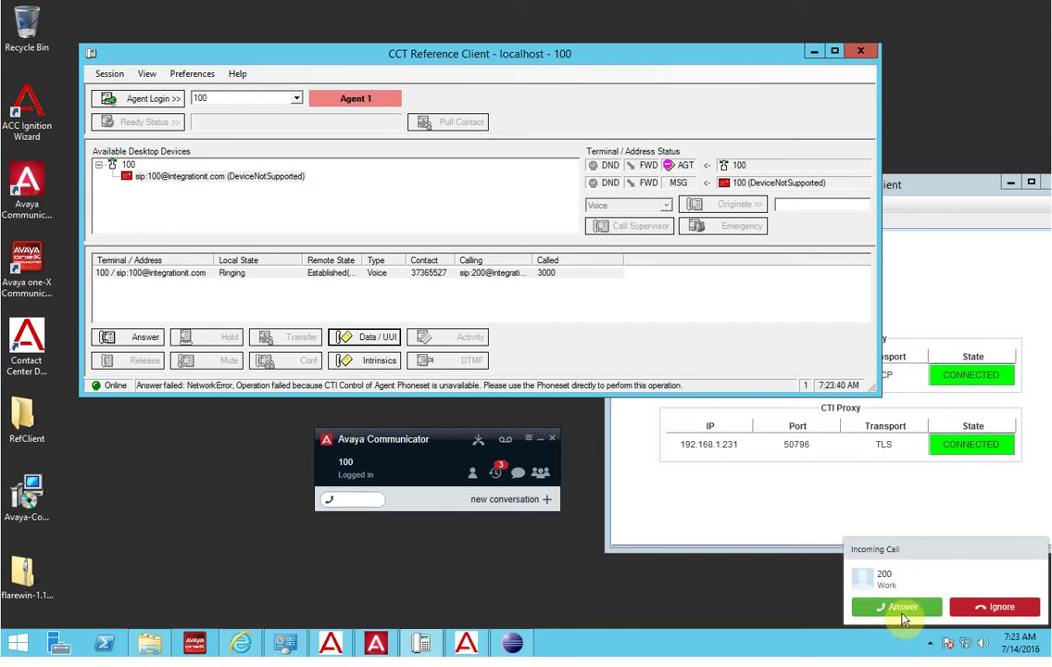
Answer 200's call on agent 100's Communicator, try Release in CCT, then end the call
left_click(898, 608)
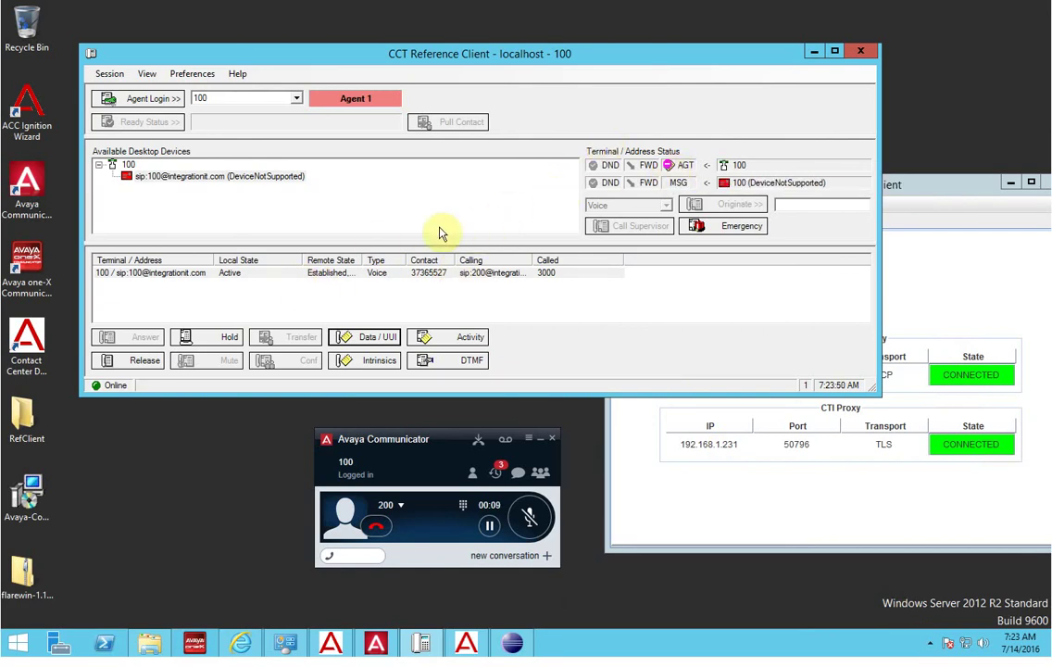
left_click(144, 276)
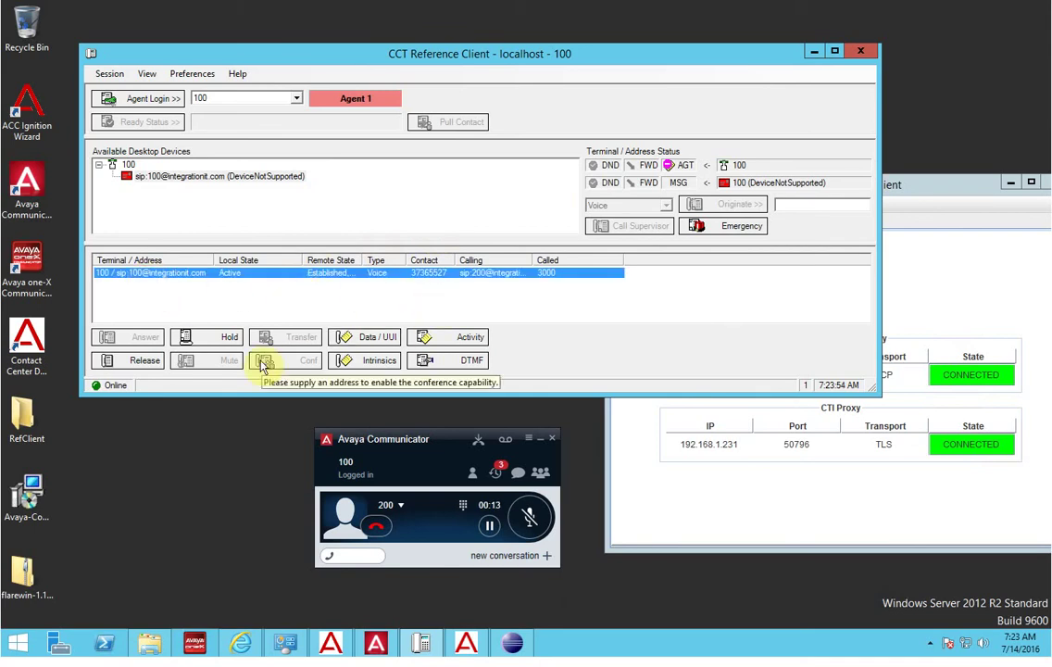
left_click(129, 361)
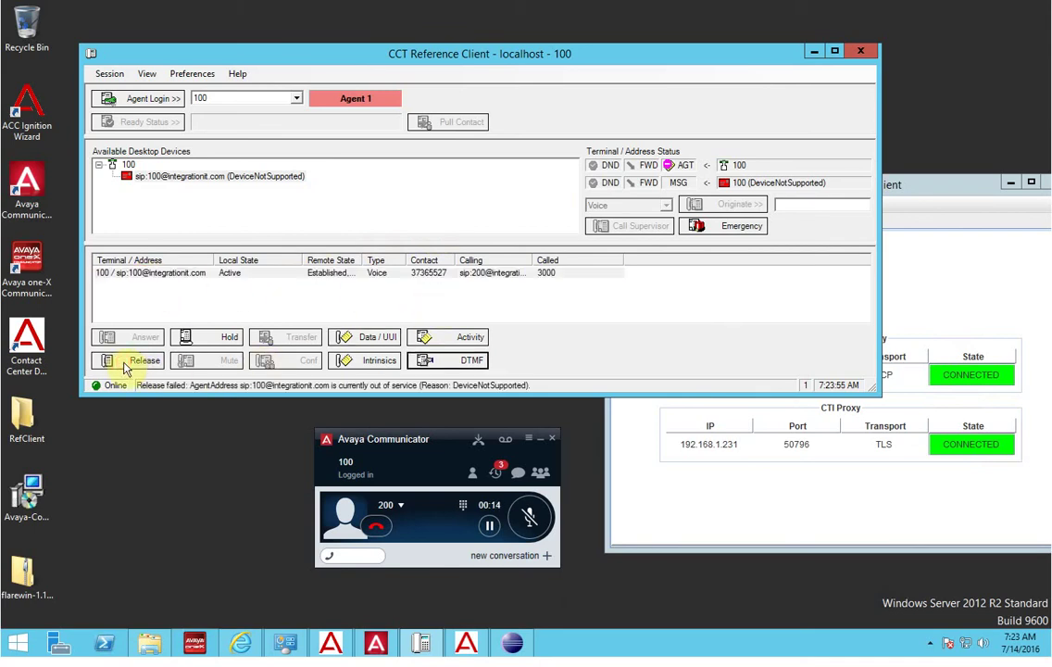
left_click(376, 526)
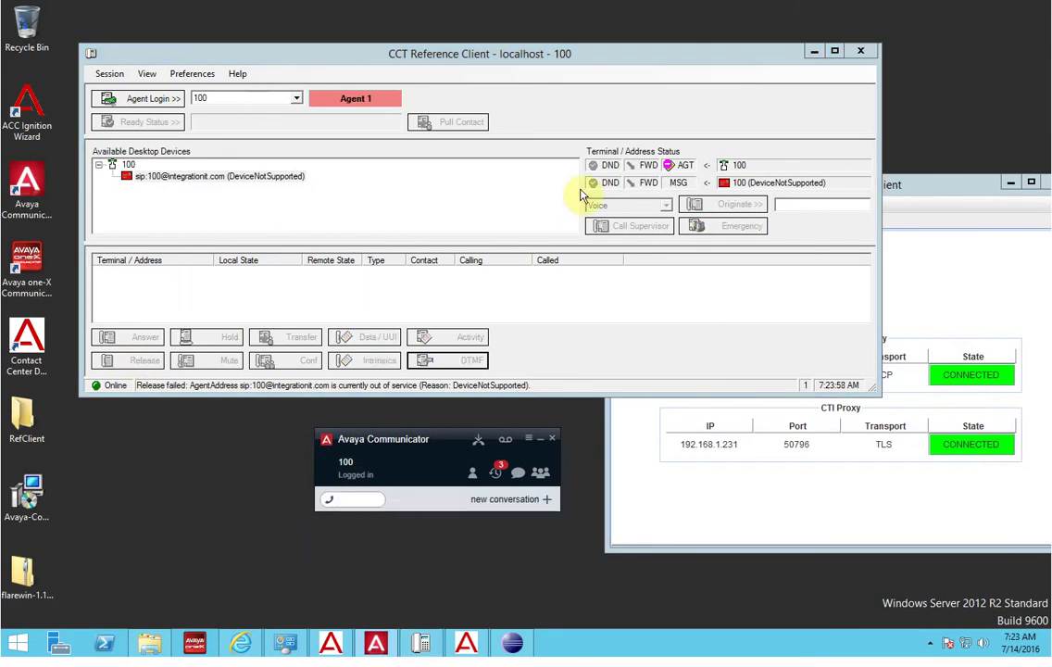
Switch agent 100 out of Not Ready, then resubmit Agent Login, rejected as 'Login method not supported'
left_click(674, 167)
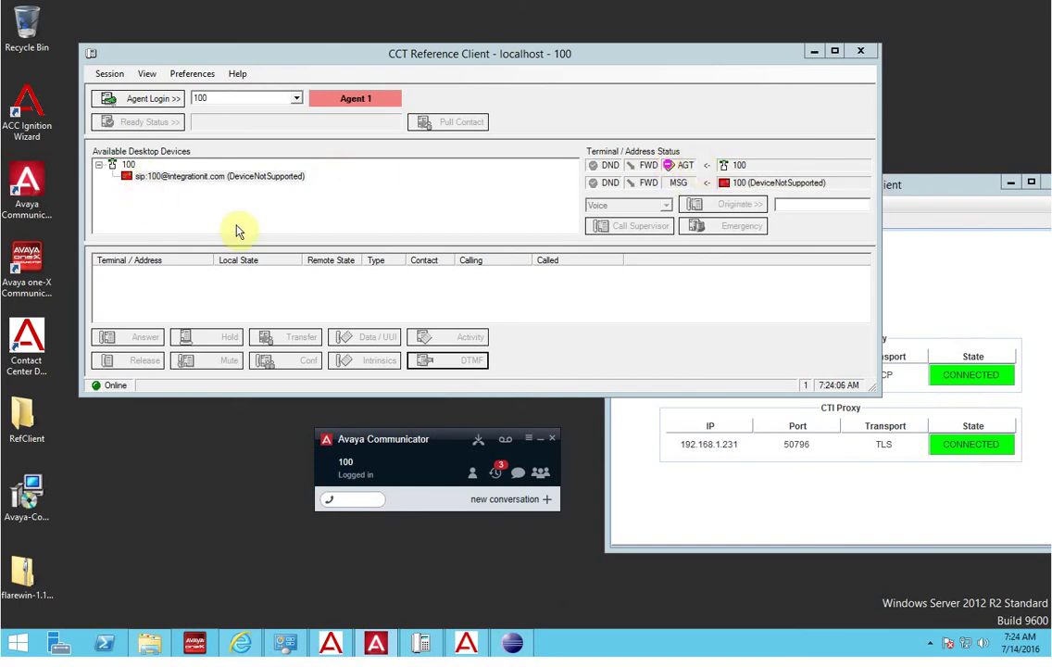
left_click_drag(412, 437, 410, 429)
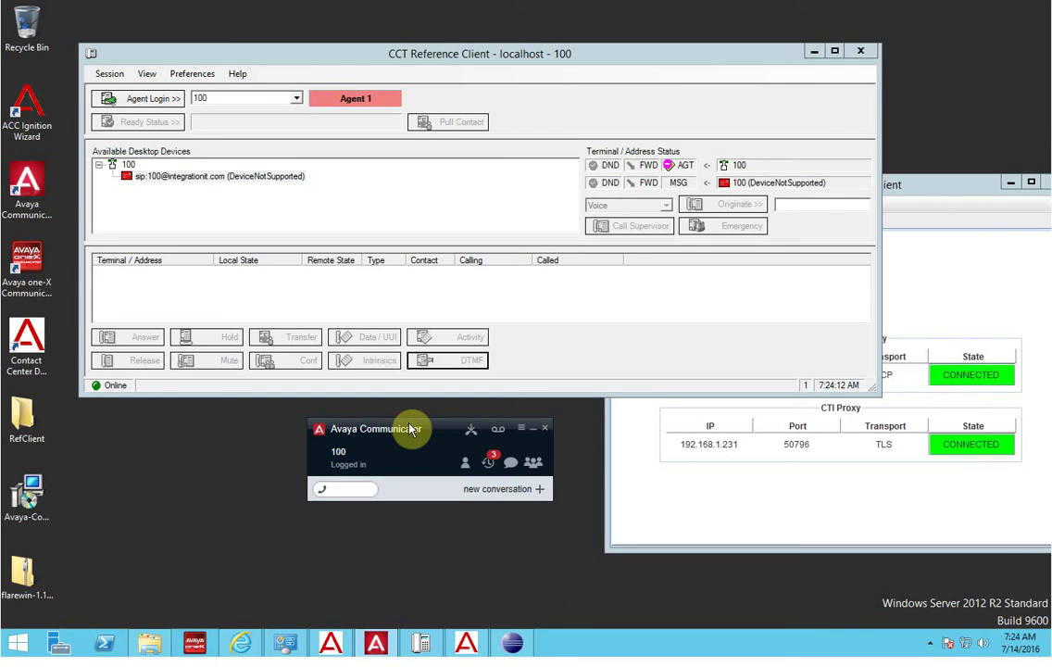
left_click_drag(400, 429, 370, 418)
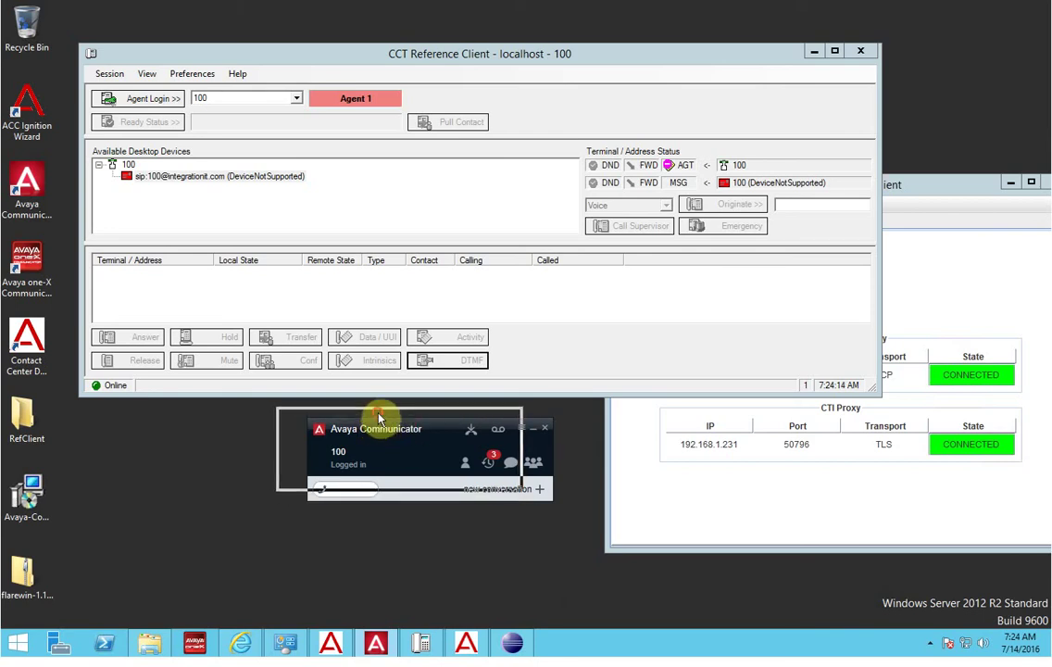
left_click(672, 168)
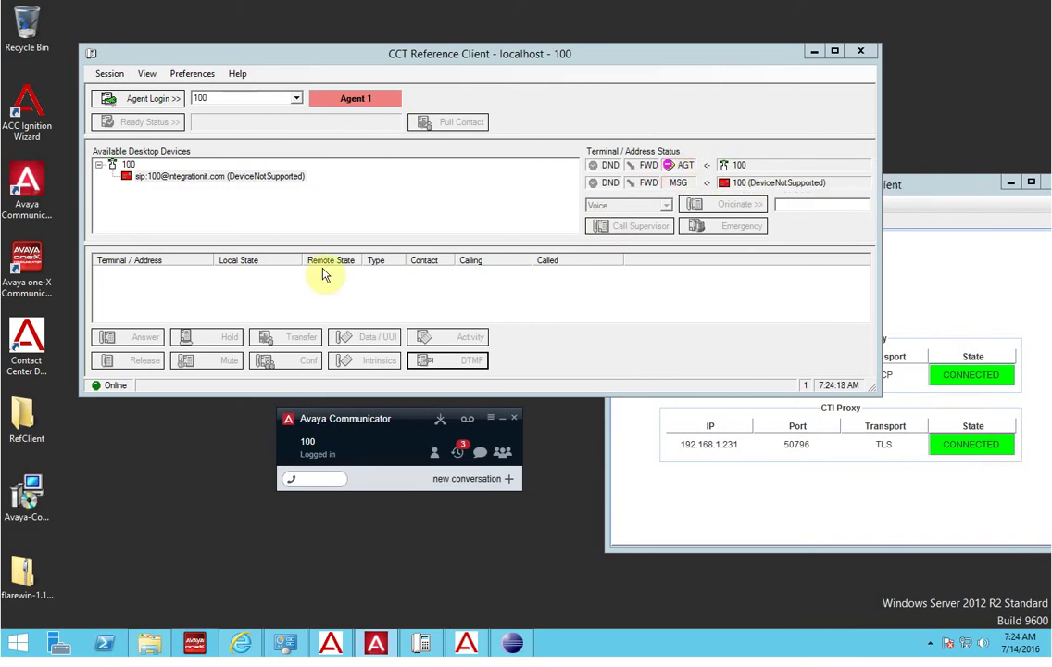
left_click(165, 102)
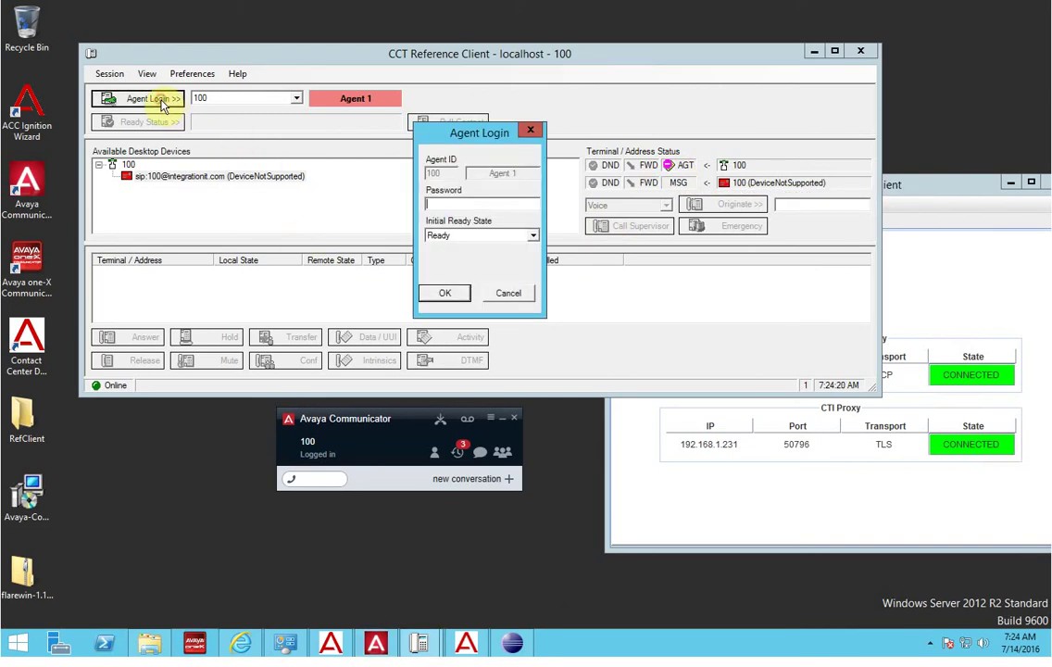
left_click(439, 293)
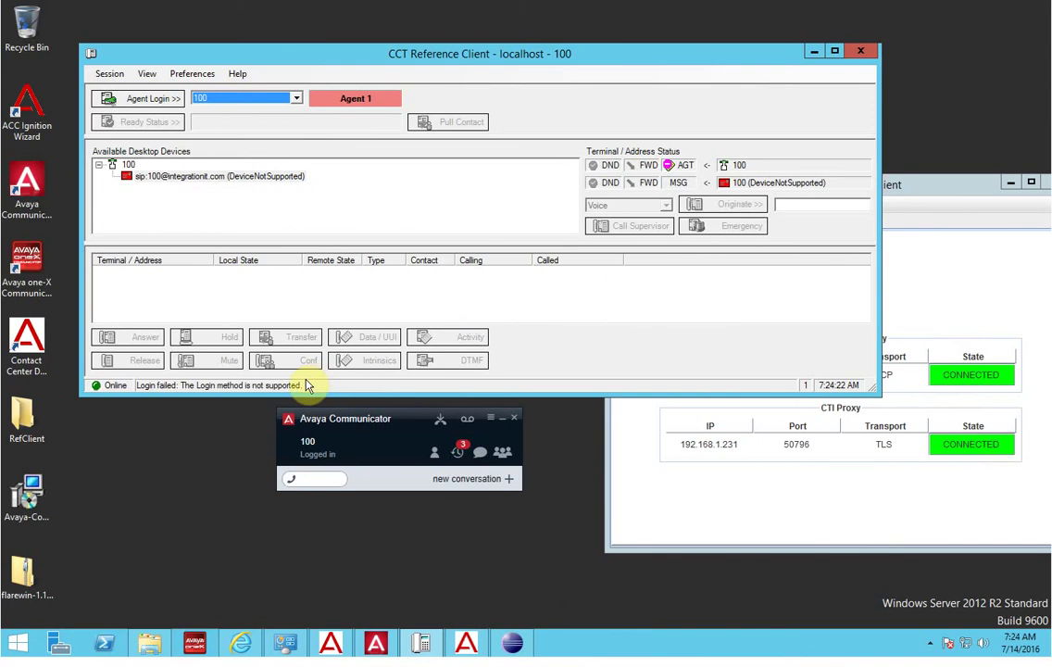